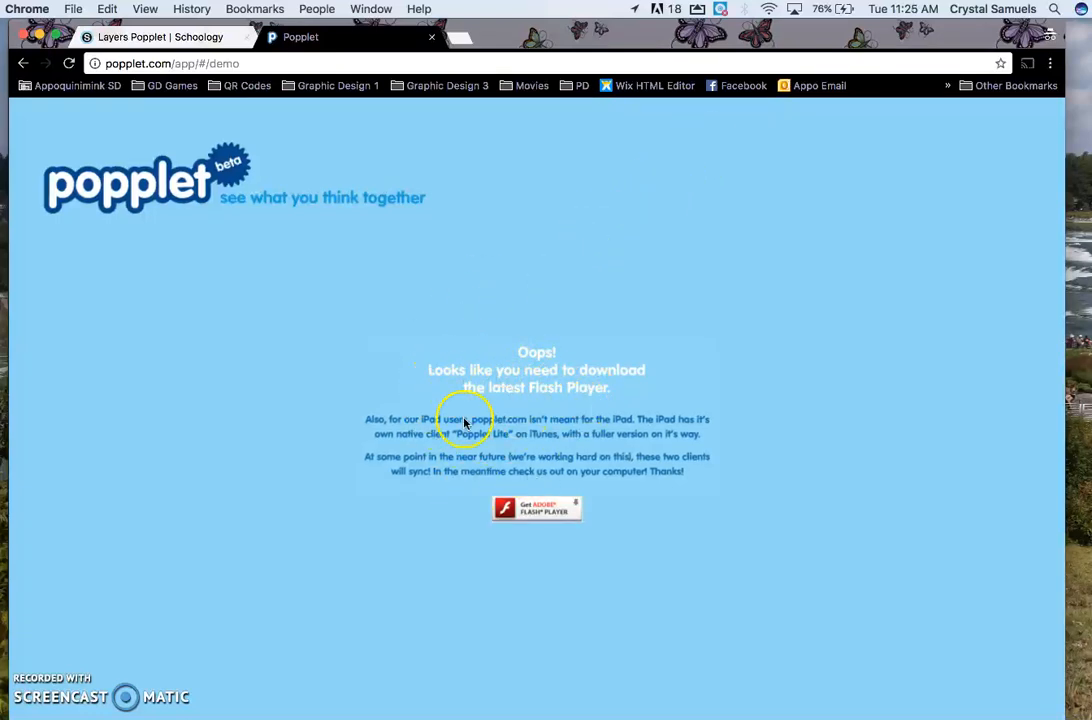
Allow Flash to run so the 'my new popplet' demo board loads
click(559, 510)
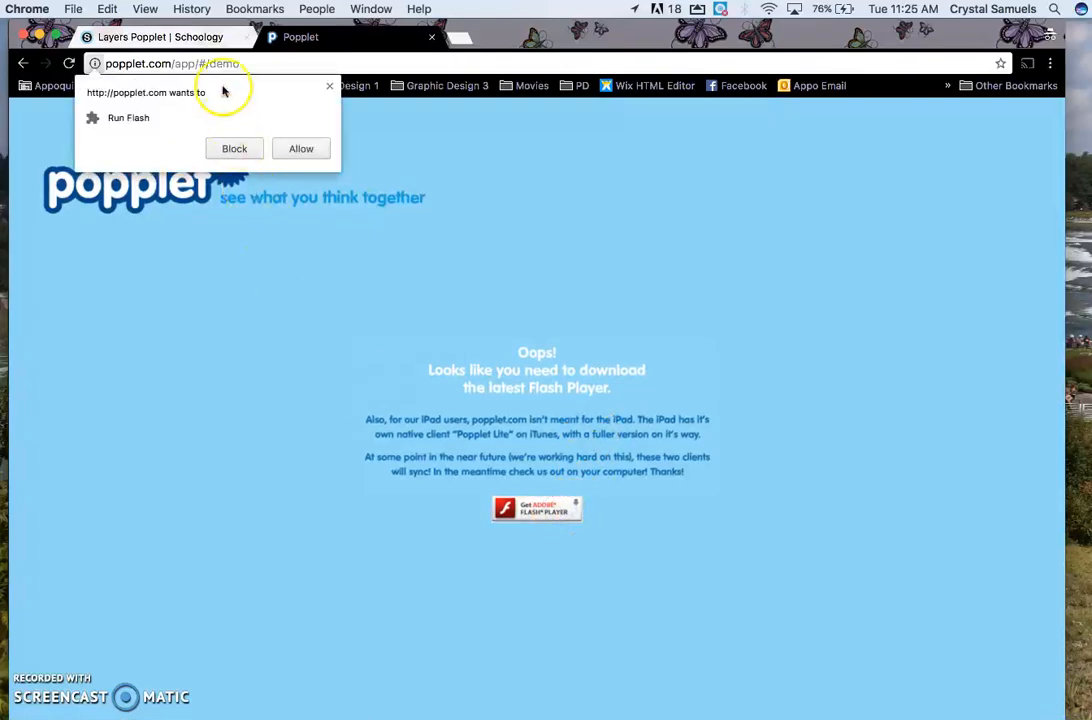
click(300, 149)
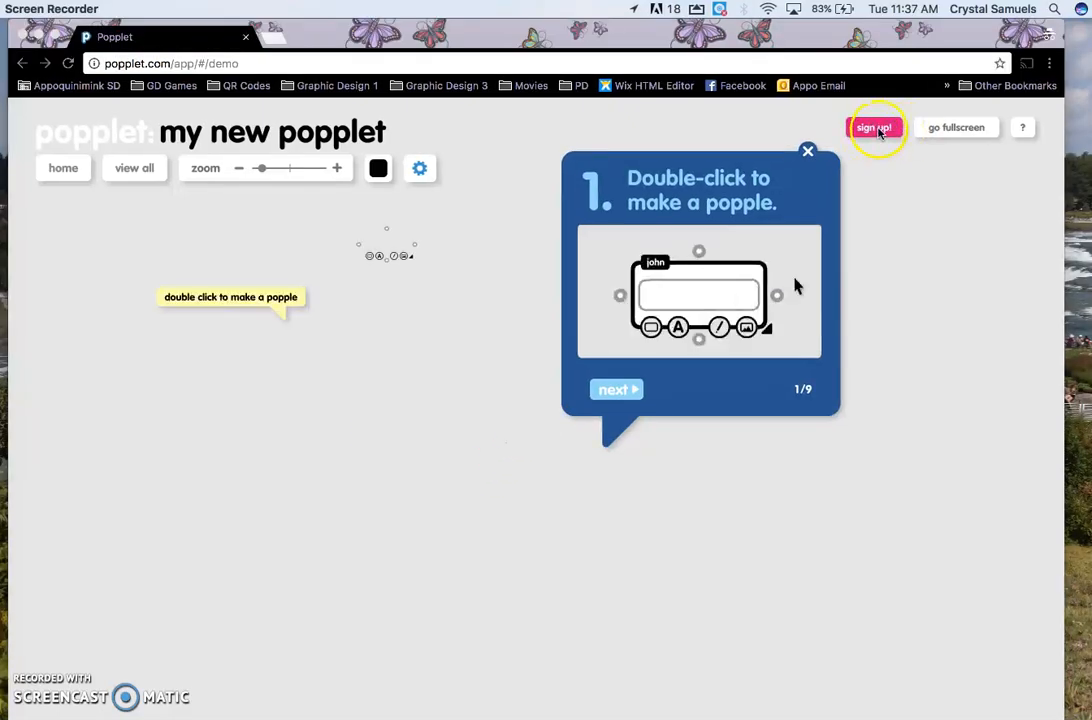
Fill in the sign-up form with the user's first name, last name and e-mail address
click(878, 133)
click(432, 300)
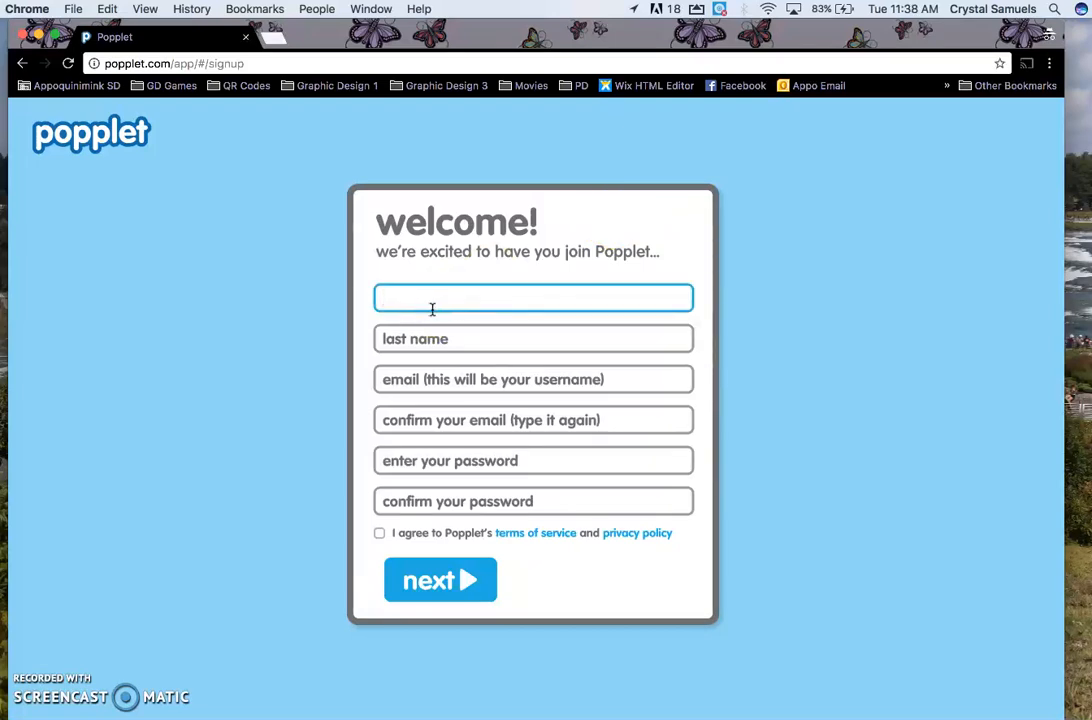
text(Ms.)
click(420, 339)
text(Samuels)
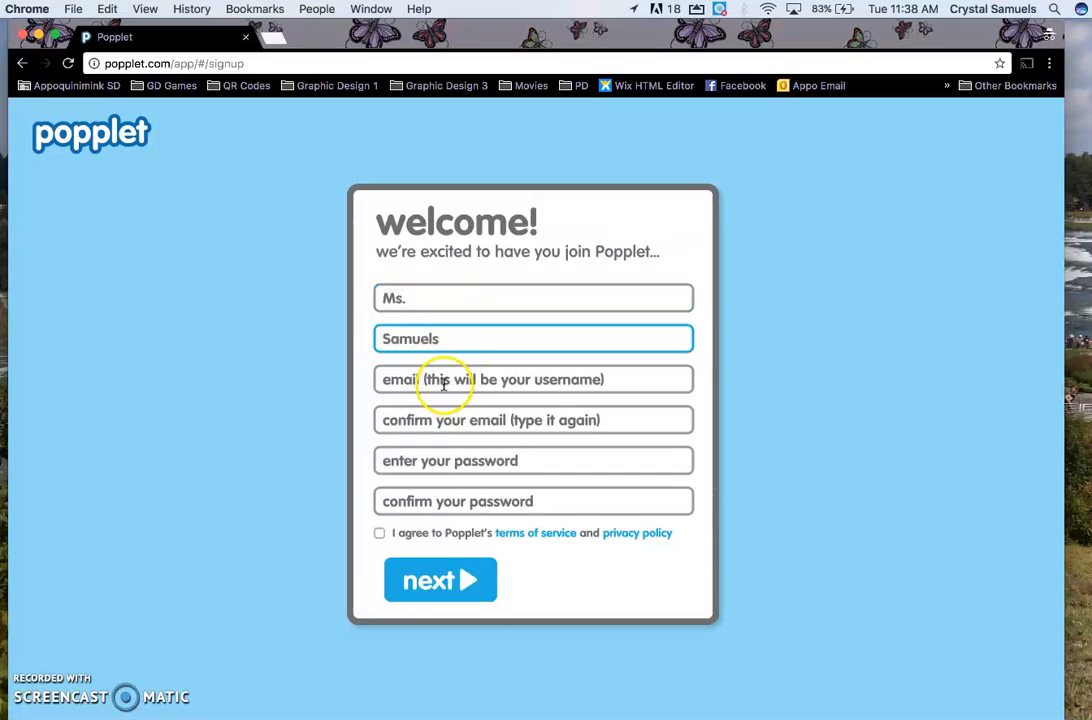
click(444, 381)
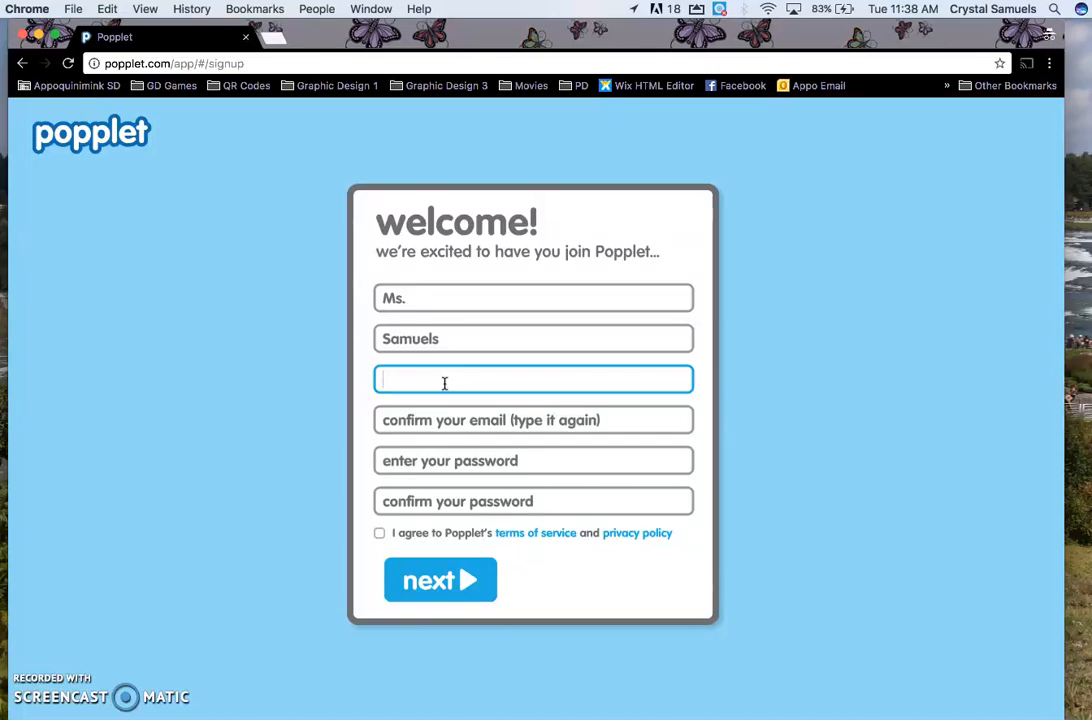
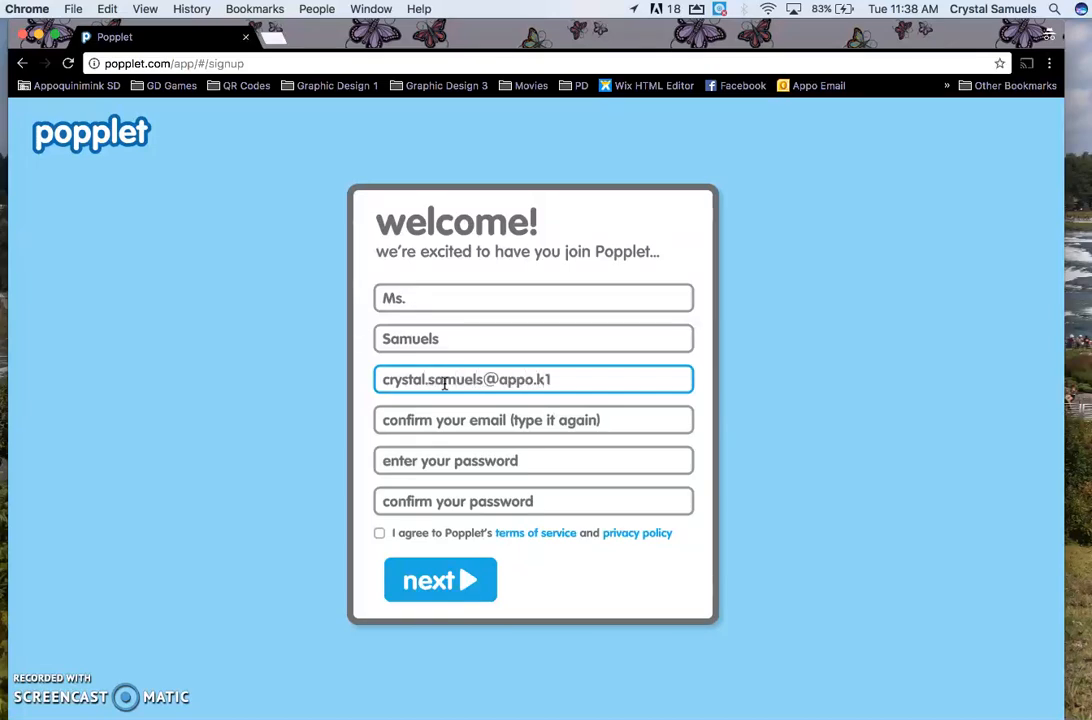
key(Tab)
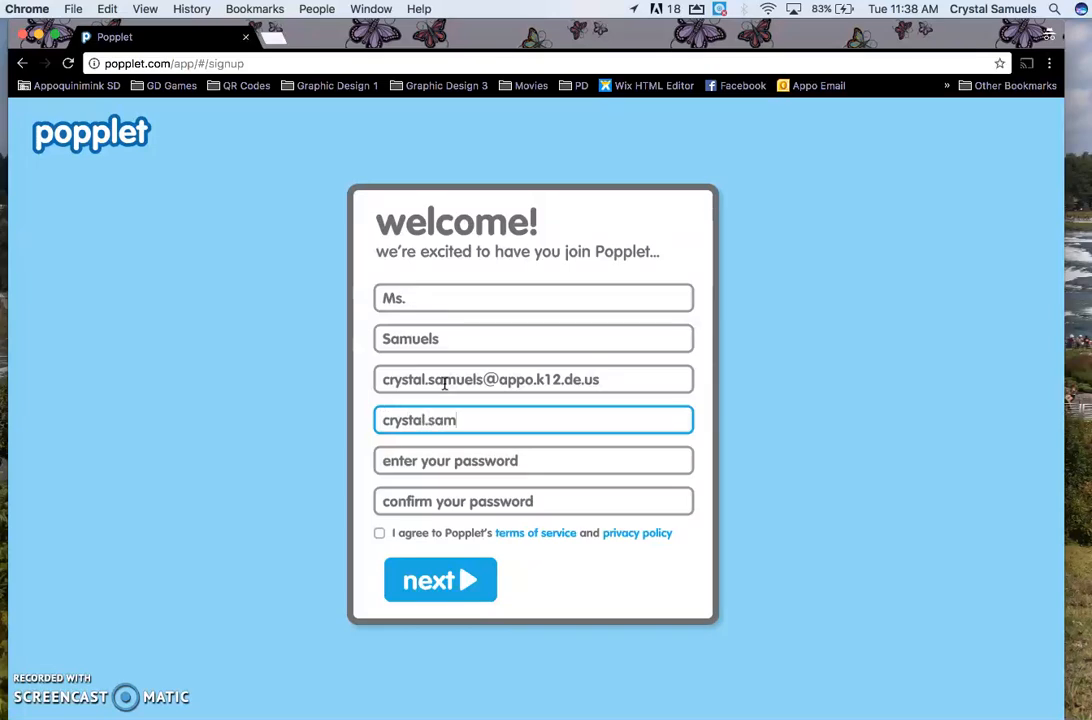
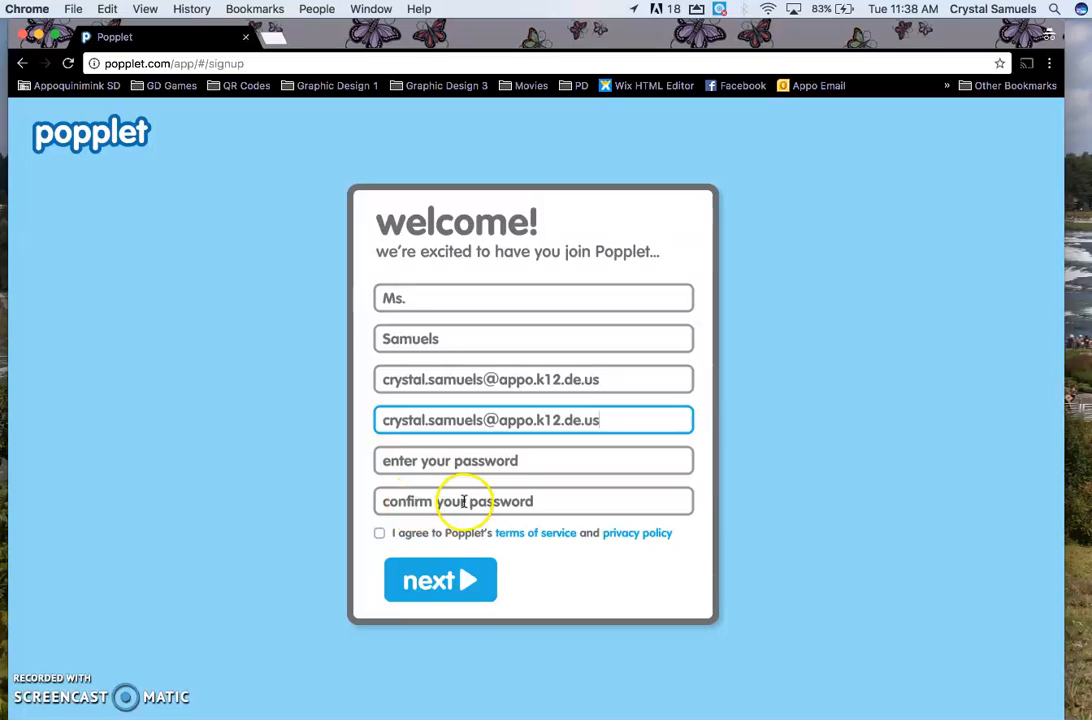
Agree to the terms and submit the sign-up to reach the popplets home page
click(379, 533)
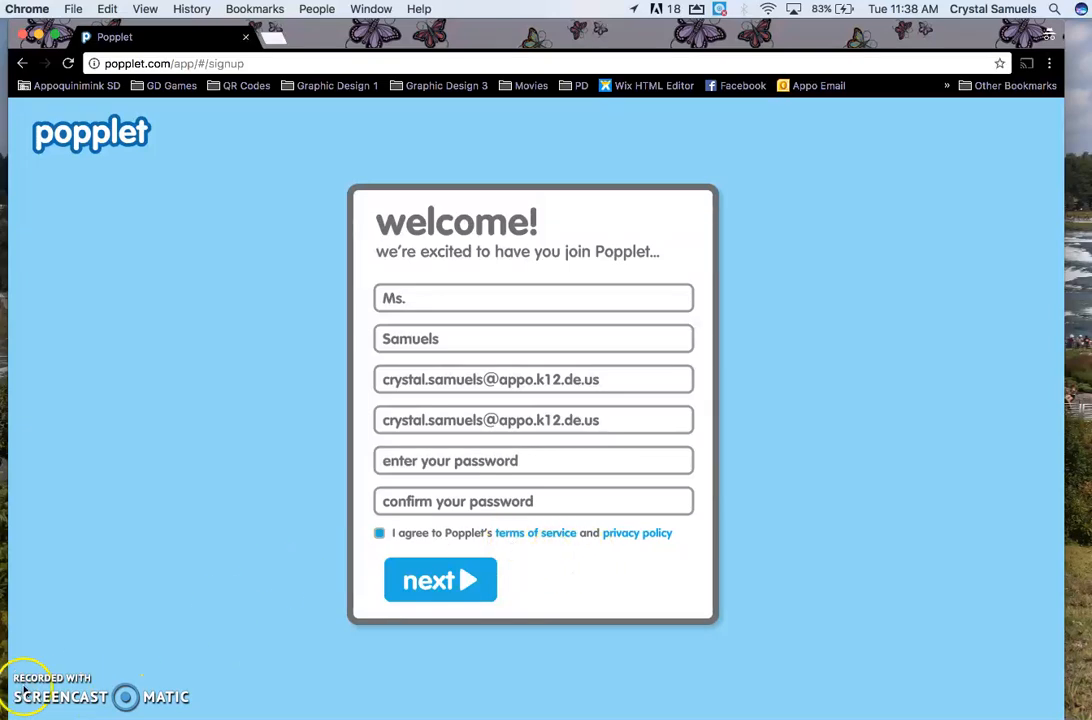
click(27, 690)
click(446, 580)
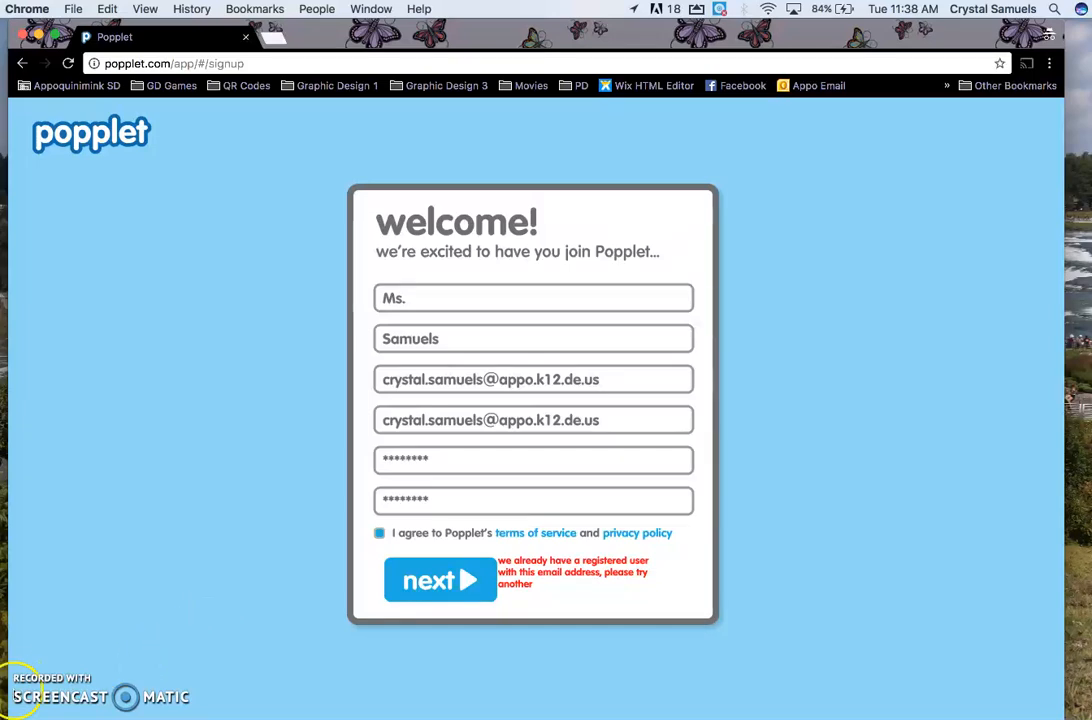
click(20, 688)
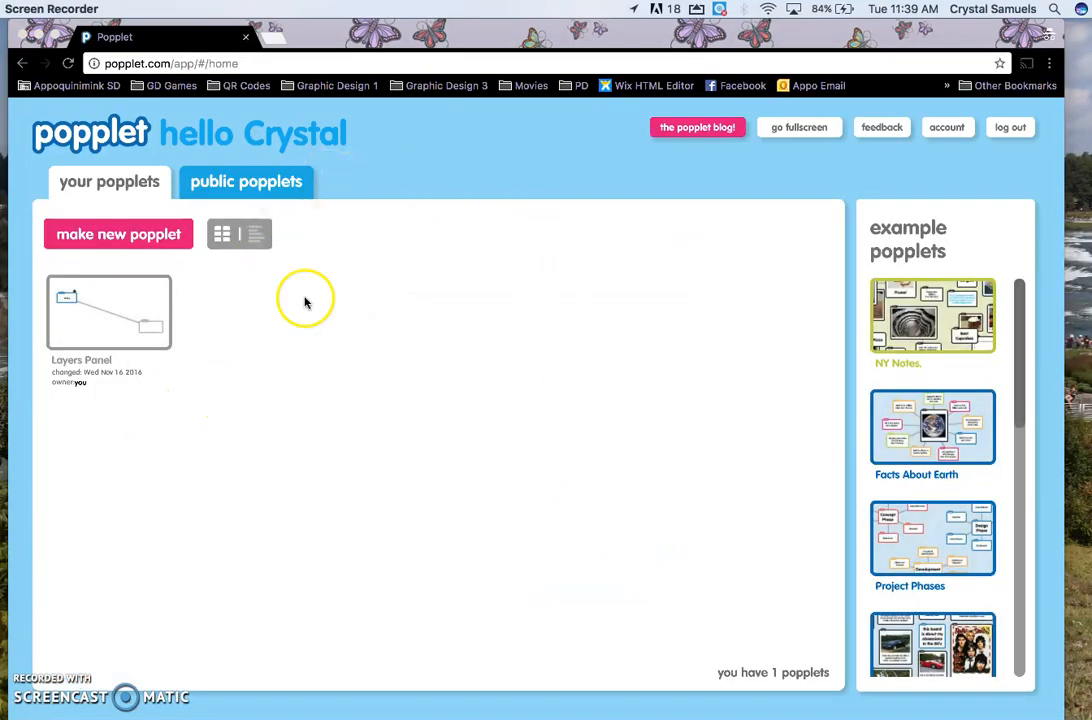
Create a new pink popplet named 'Photoshop Layers'
click(104, 240)
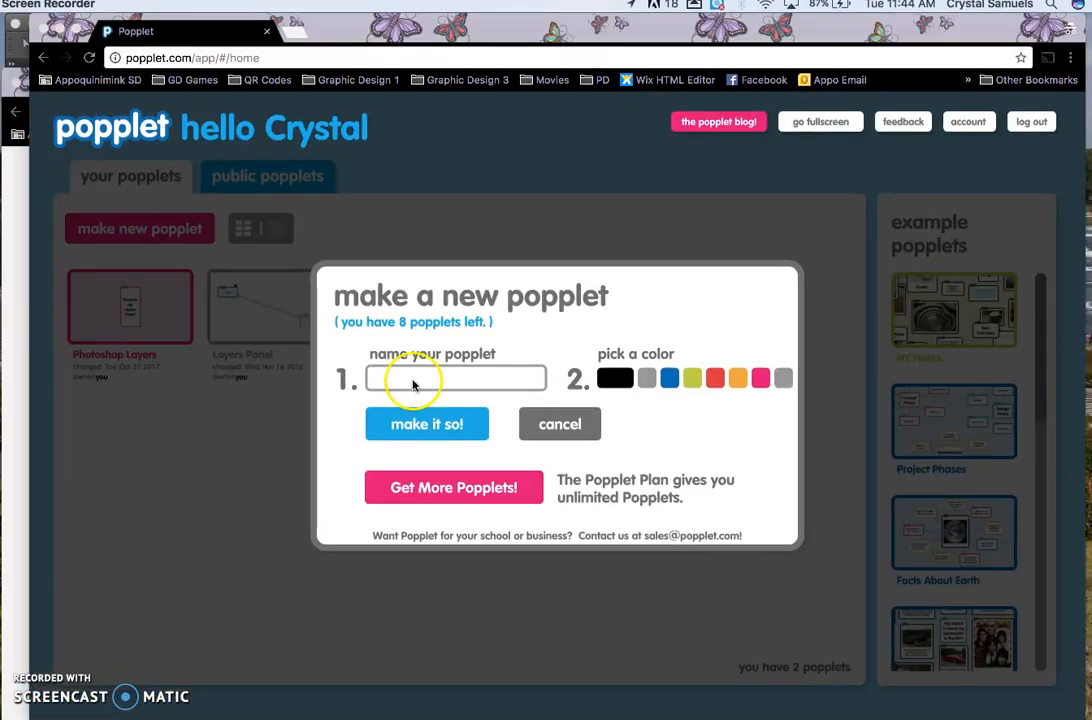
click(412, 380)
text(Photoshop Lay)
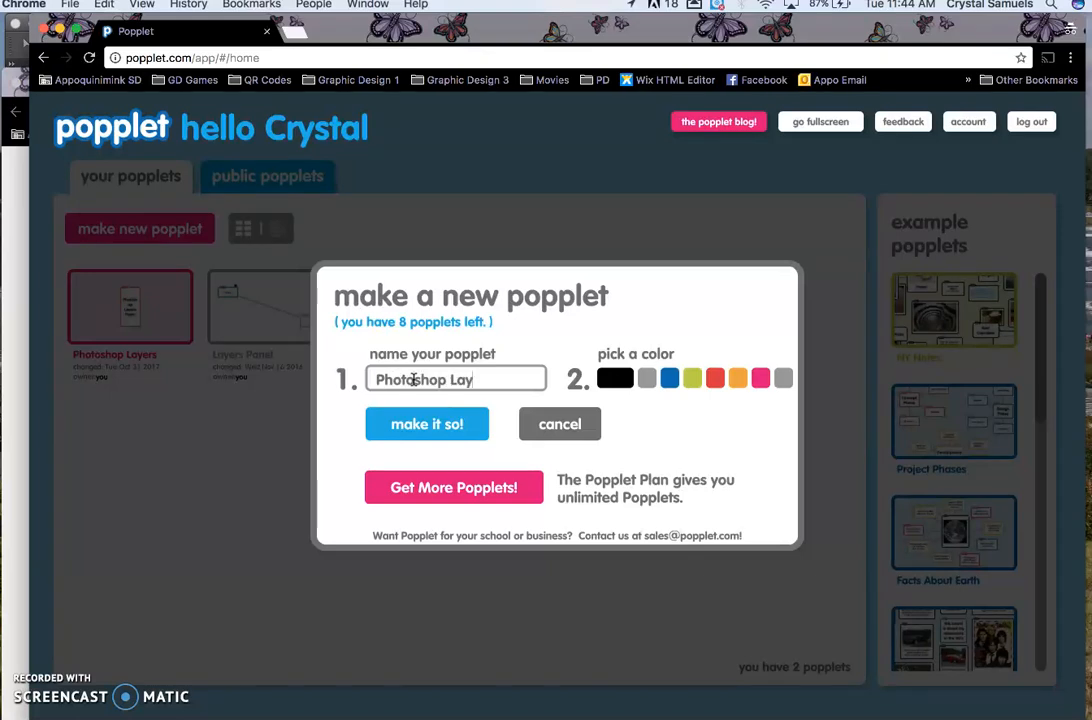
text(ers)
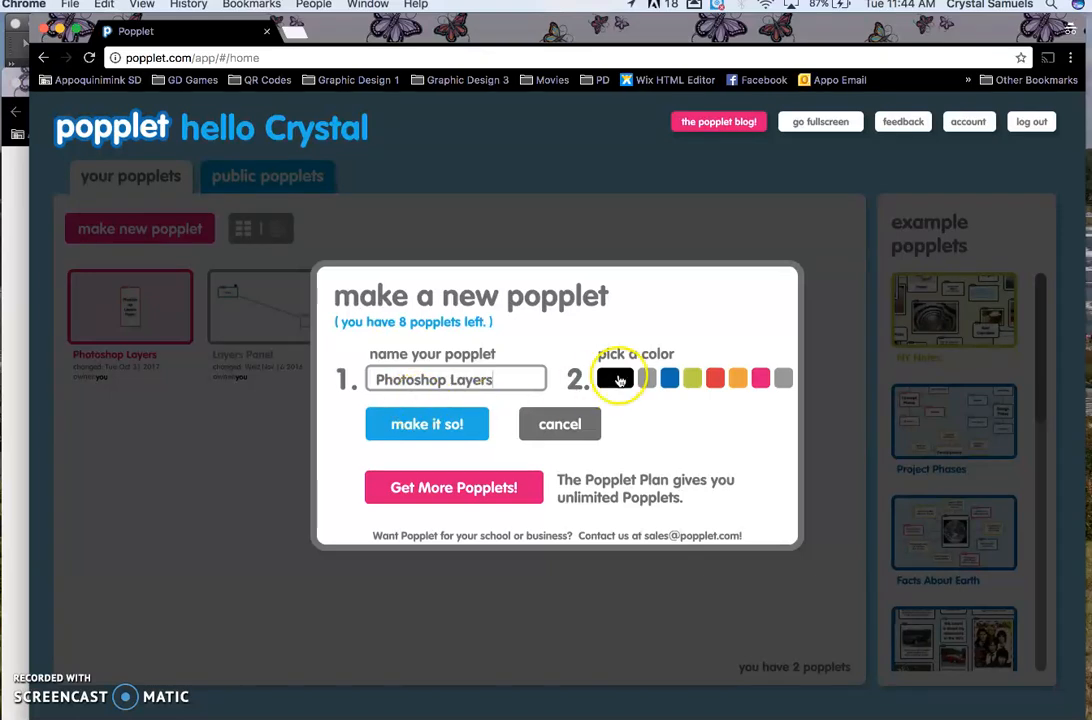
click(757, 379)
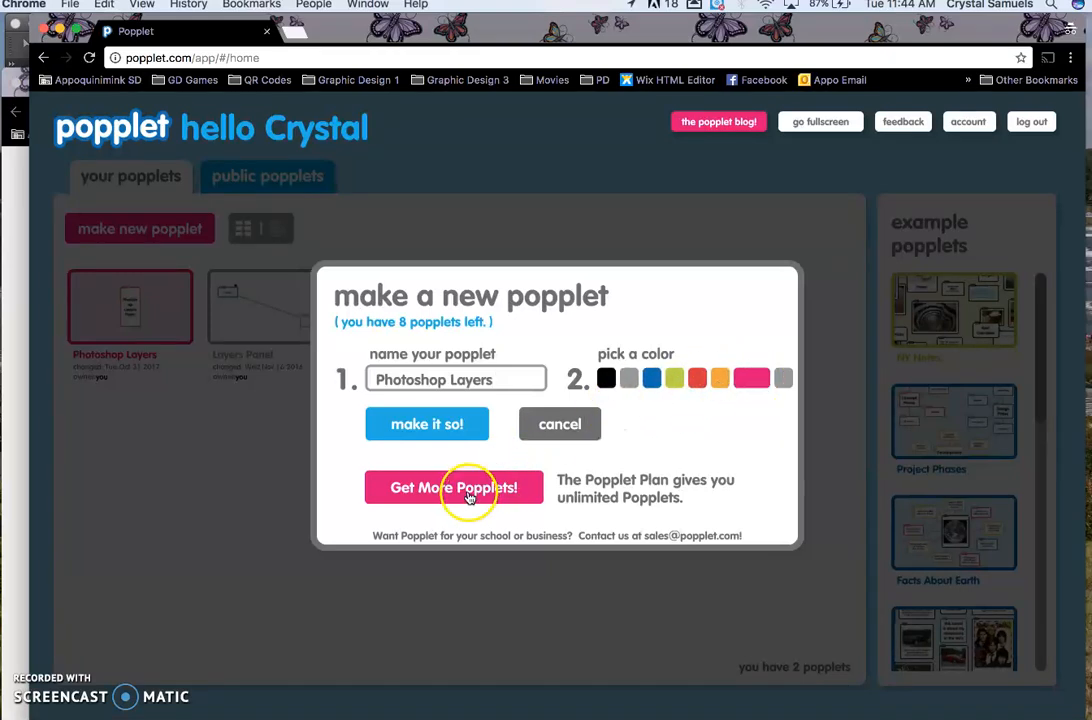
click(446, 426)
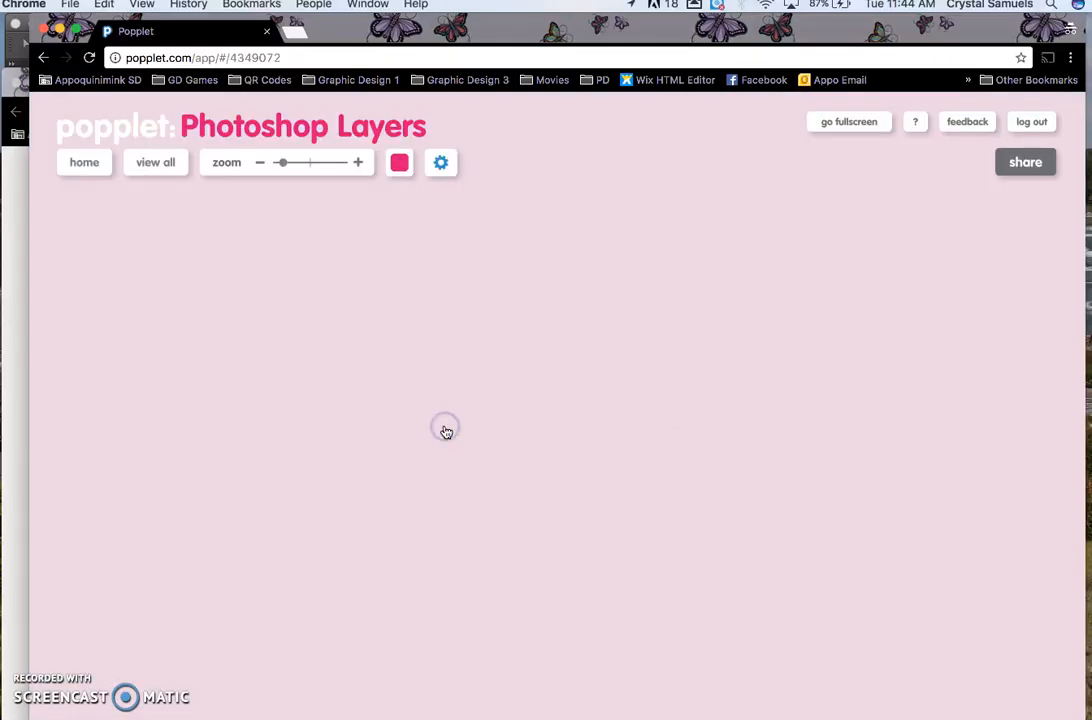
Change the board colour theme to red
click(400, 167)
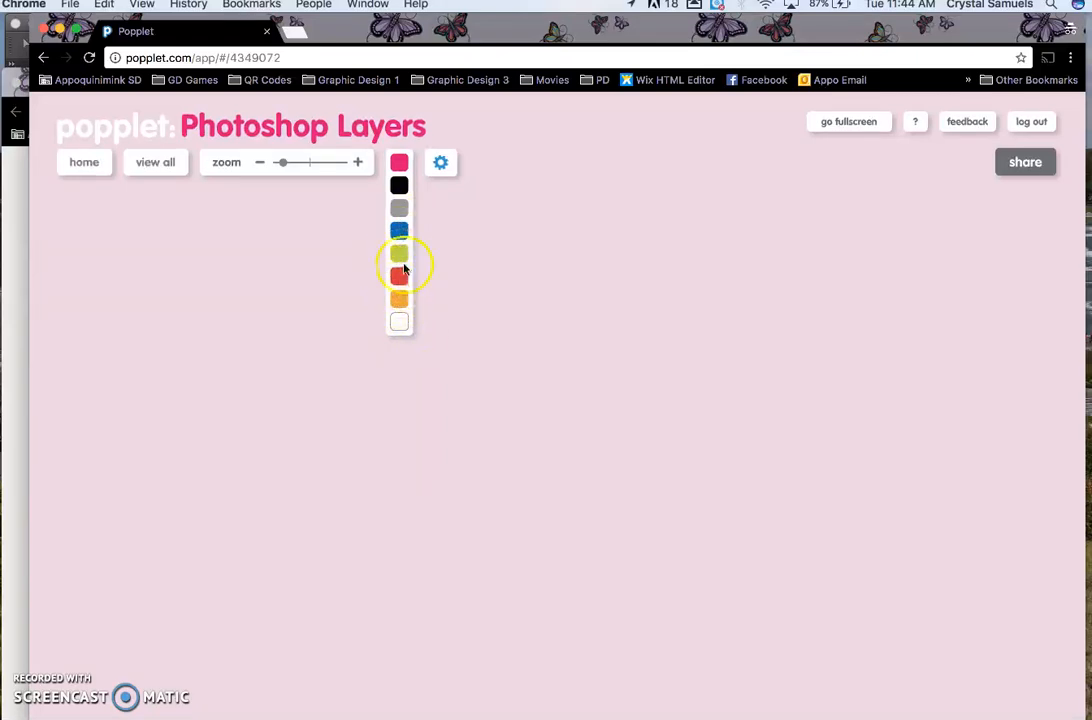
click(398, 300)
click(399, 164)
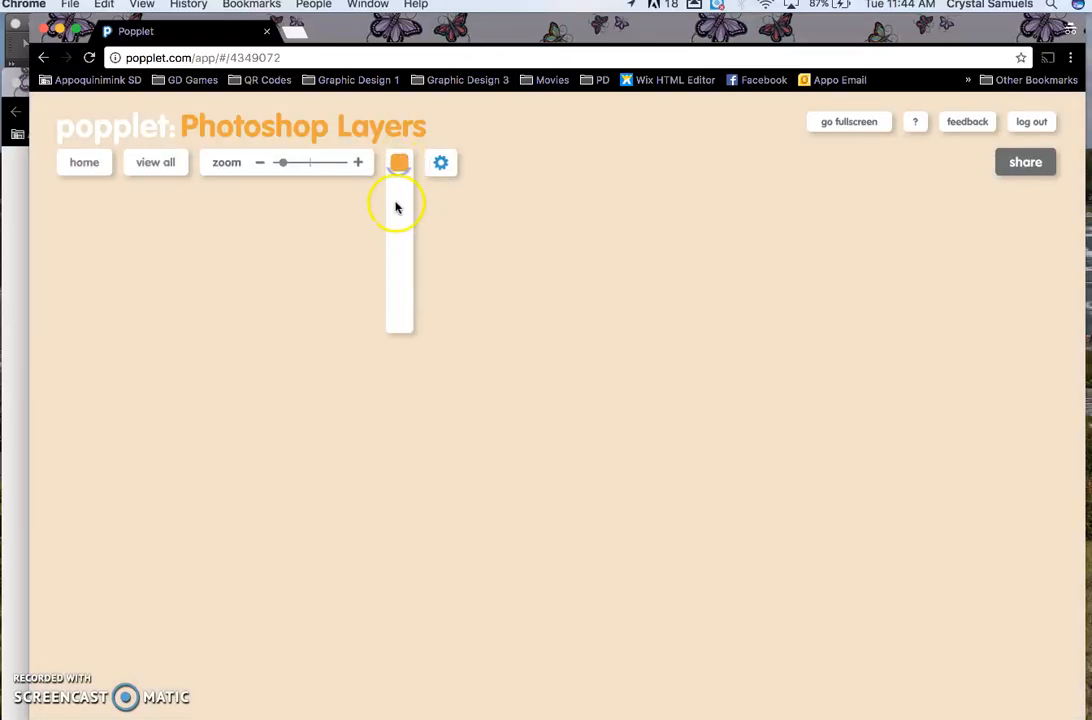
click(399, 278)
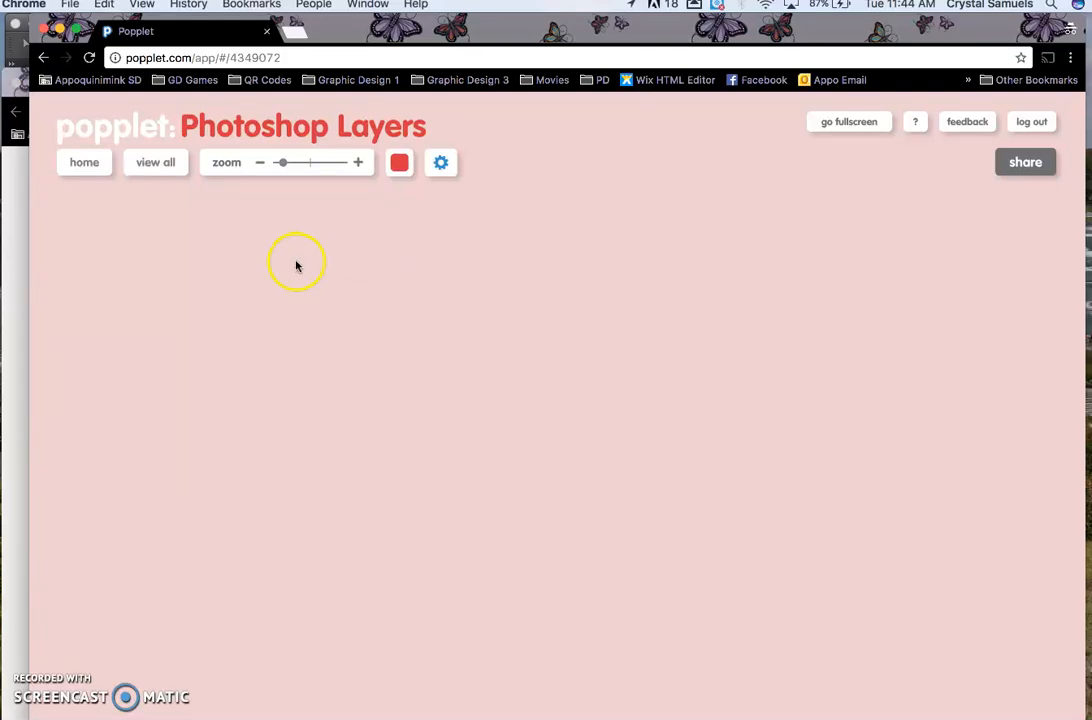
Add a popple reading 'Photoshop Layers' in large text and enlarge its box
double_click(421, 268)
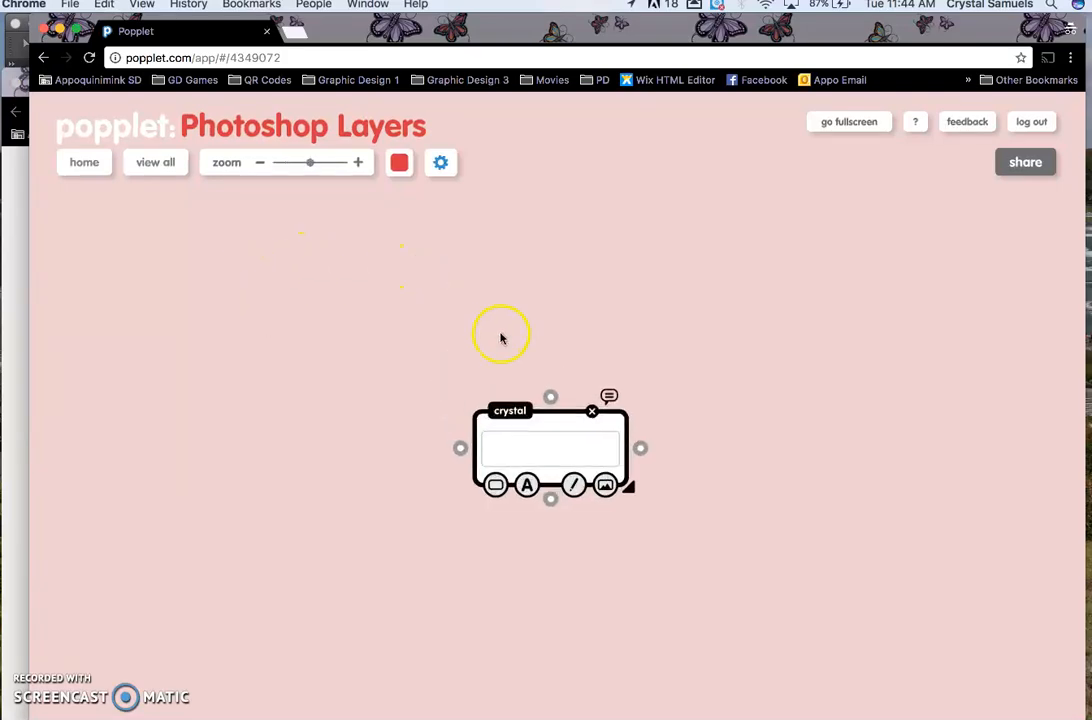
drag(531, 418, 470, 297)
click(463, 338)
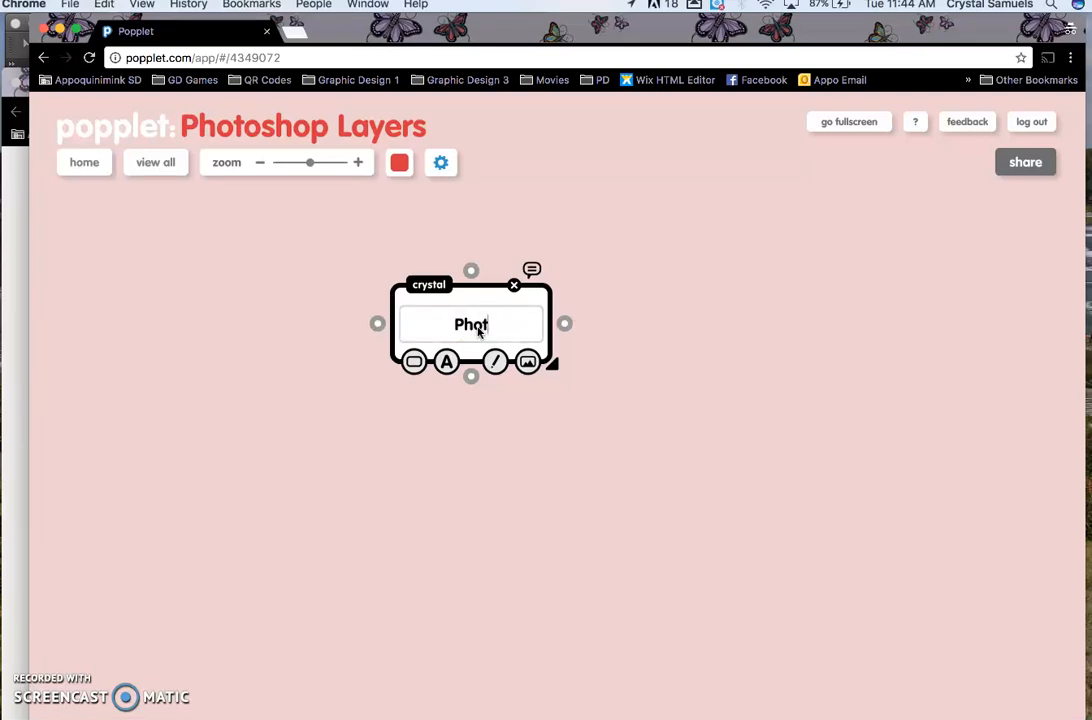
text(Photoshop Layers)
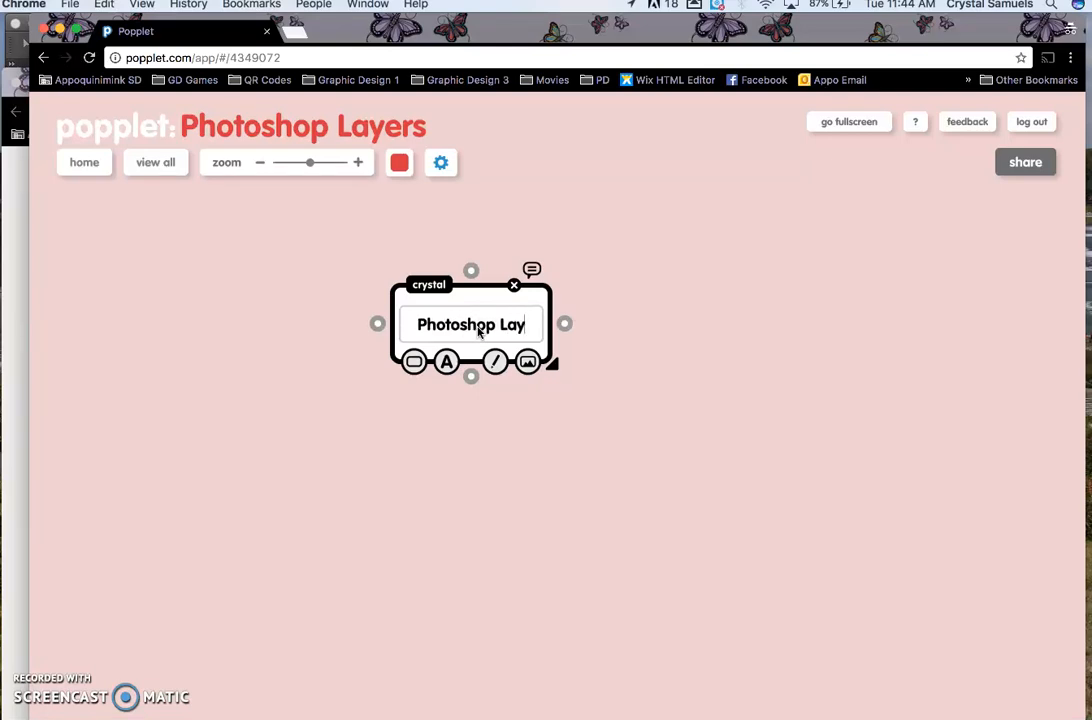
click(576, 364)
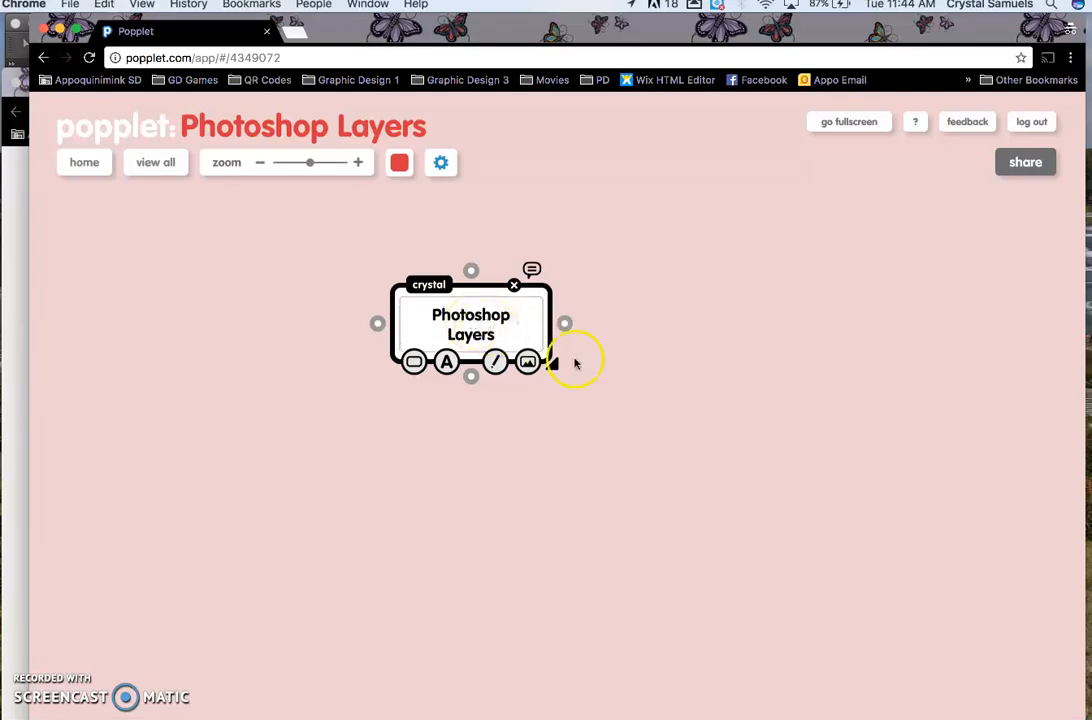
click(446, 362)
click(453, 405)
drag(557, 392, 648, 428)
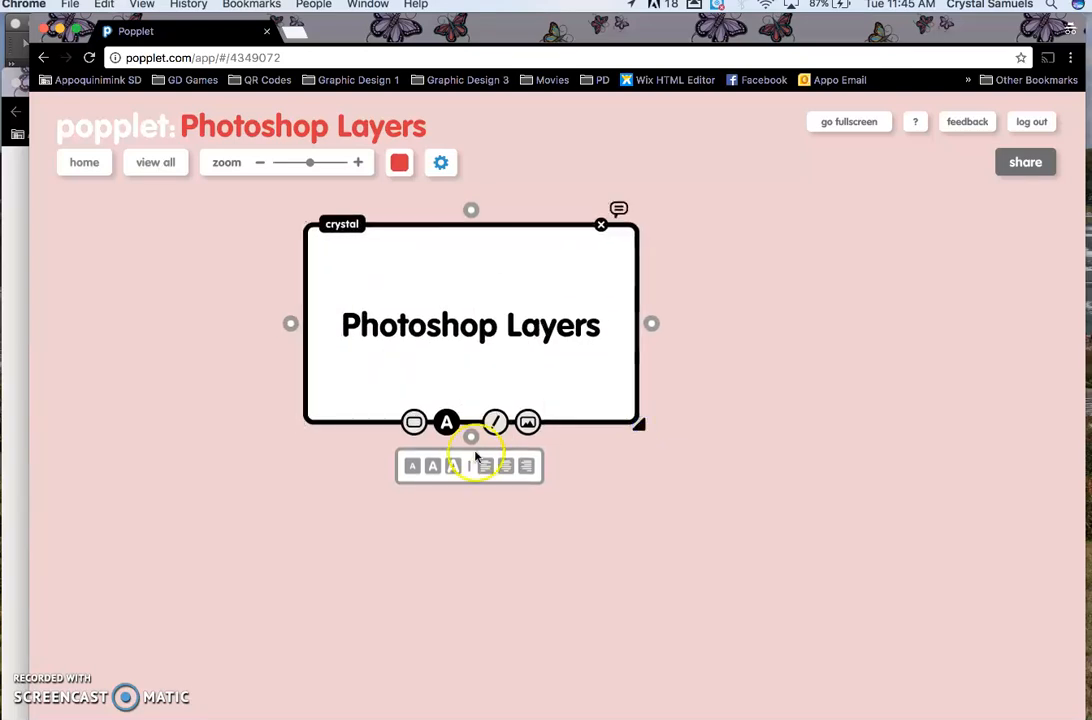
Give the Photoshop Layers popple a pink border
click(494, 424)
click(528, 465)
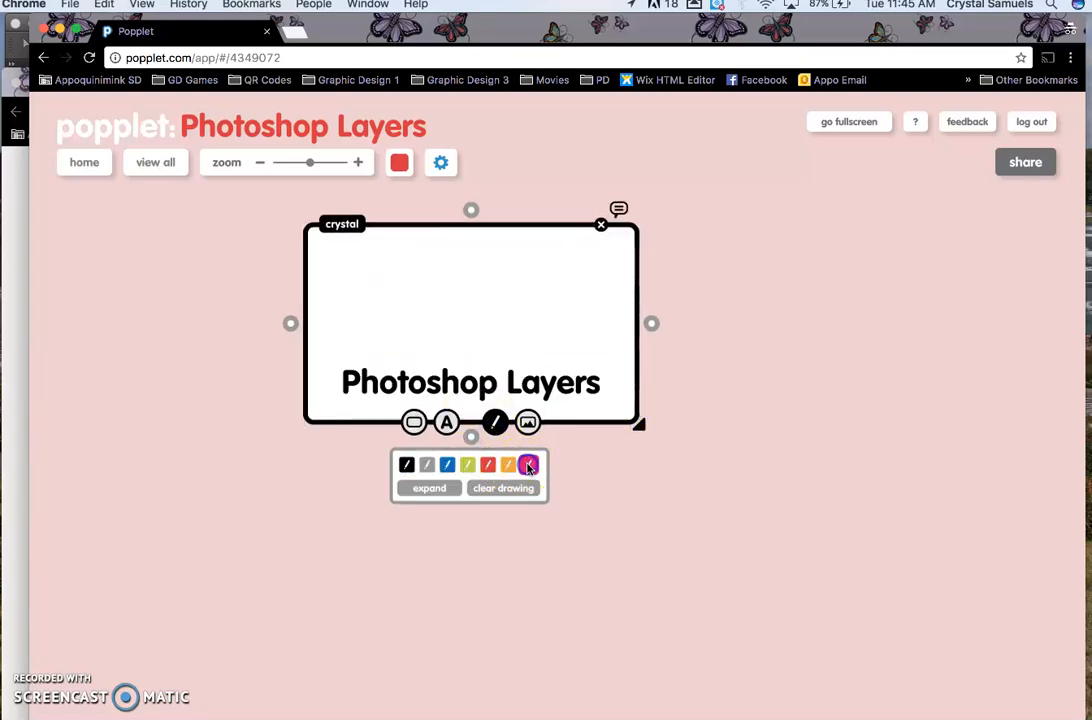
click(507, 465)
click(414, 422)
click(521, 476)
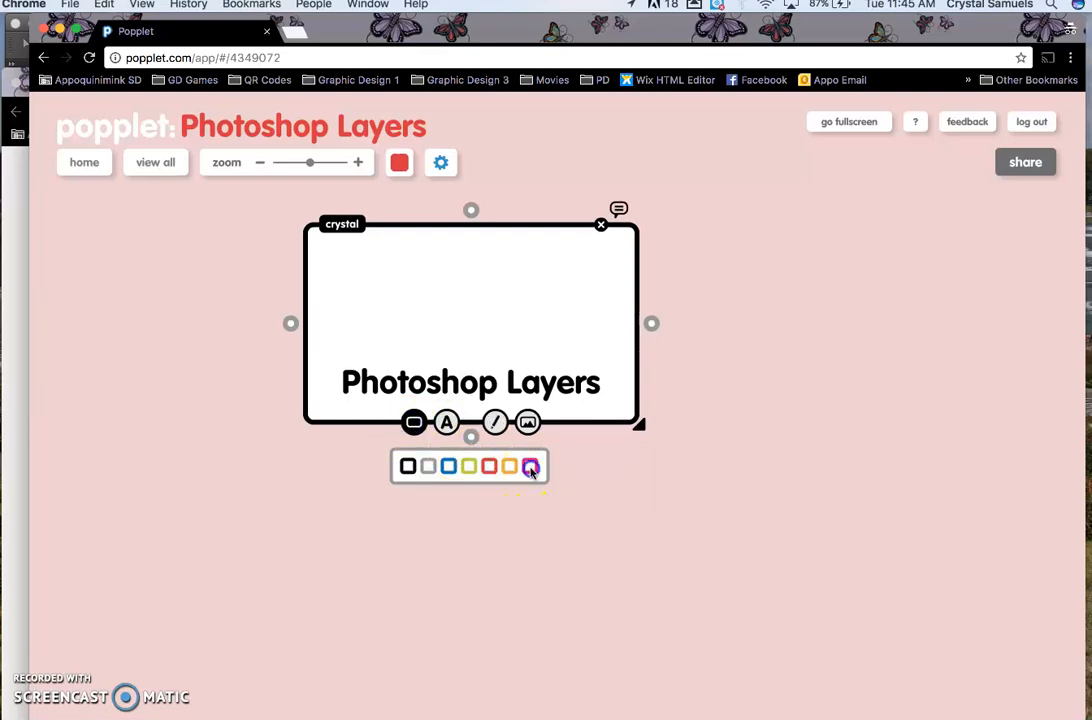
click(531, 468)
drag(639, 429, 625, 420)
Centre the popple text and shrink the box to fit it
click(446, 415)
click(492, 460)
click(500, 461)
click(511, 462)
click(511, 462)
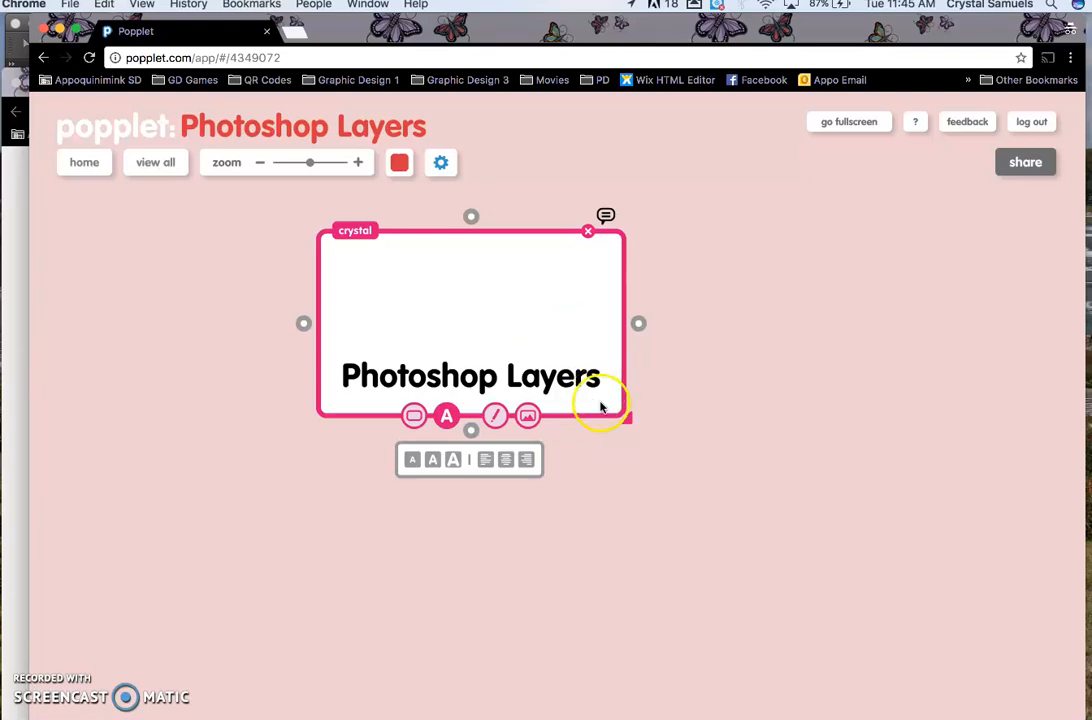
drag(626, 417, 616, 376)
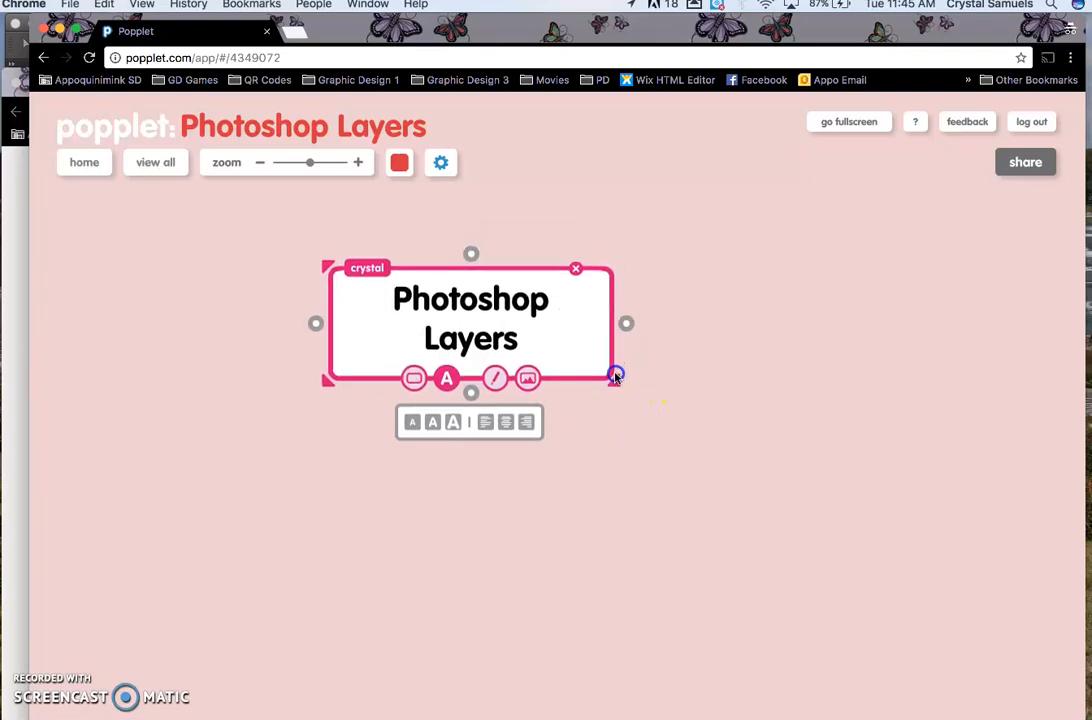
click(661, 377)
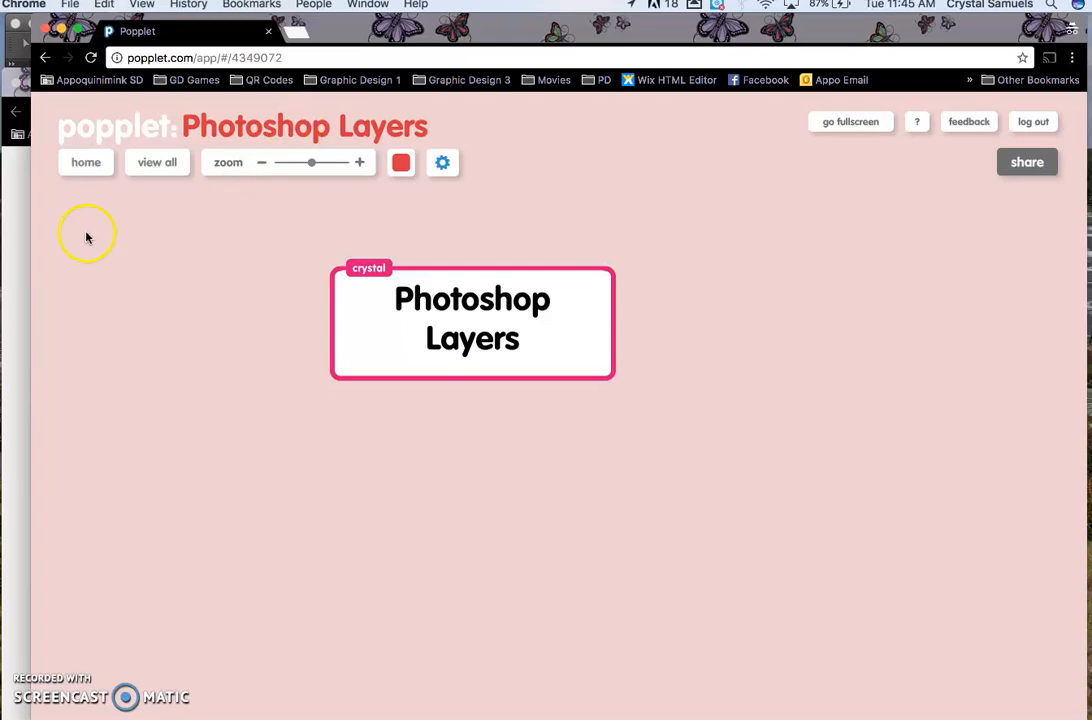
Highlight 'Description of Layers Panel' in the Layers Popplet assignment rubric
click(15, 264)
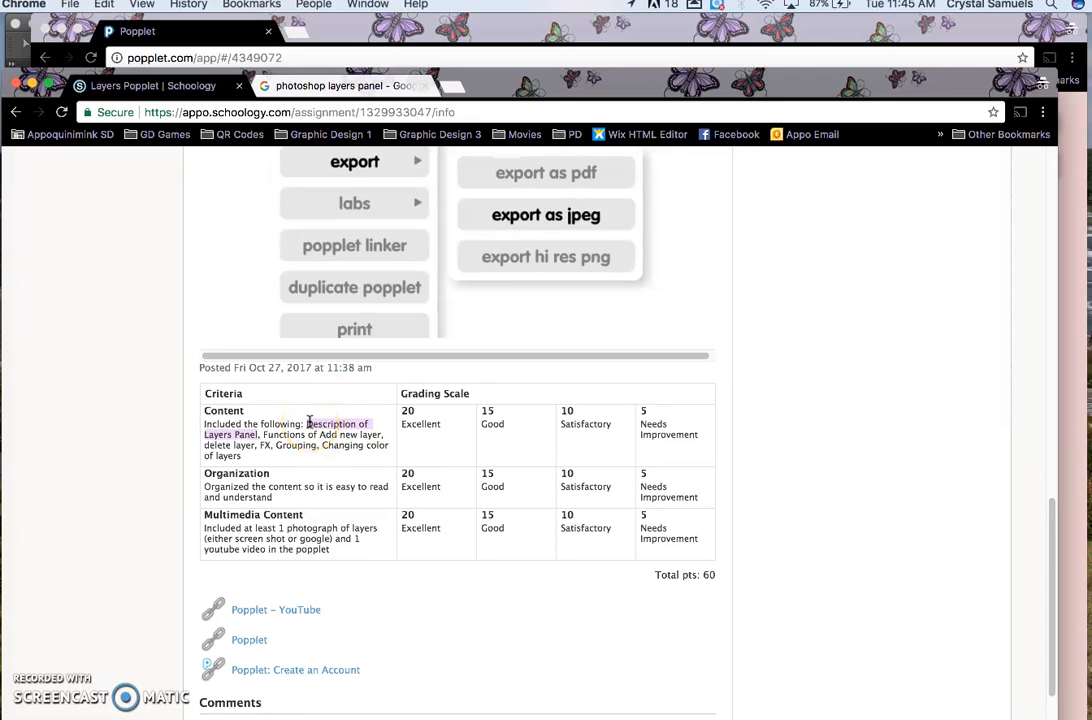
click(310, 423)
drag(307, 423, 265, 436)
key(super+c)
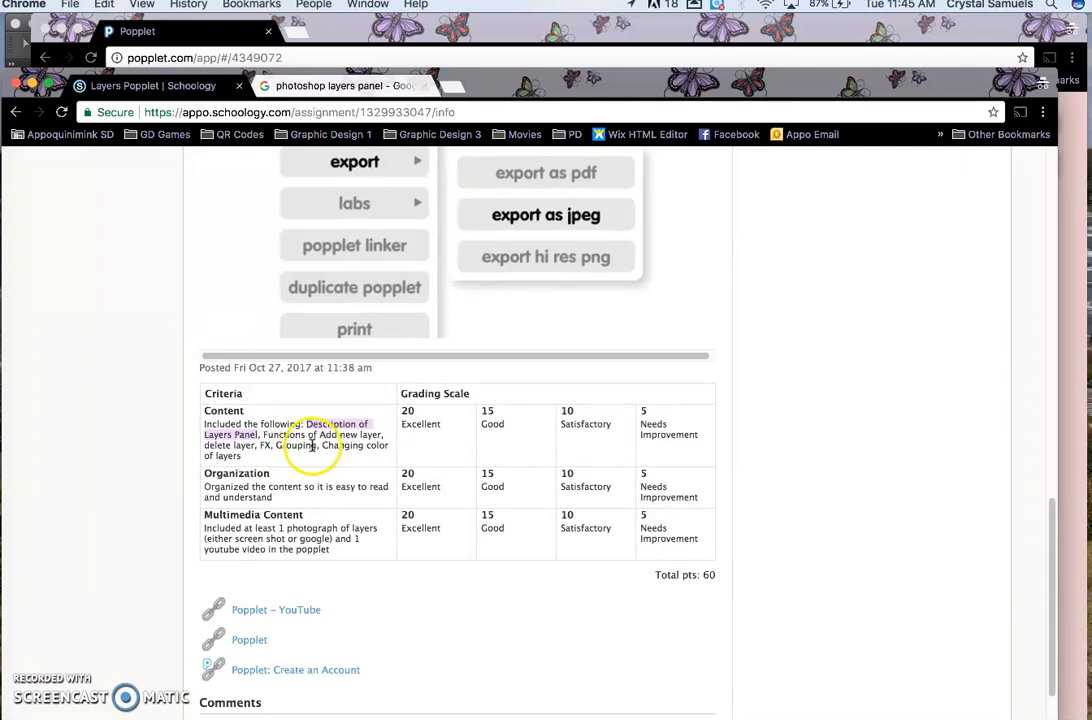
Add a 'Description of Layers Panel - in your own words' prompt popple linked to Photoshop Layers
click(295, 22)
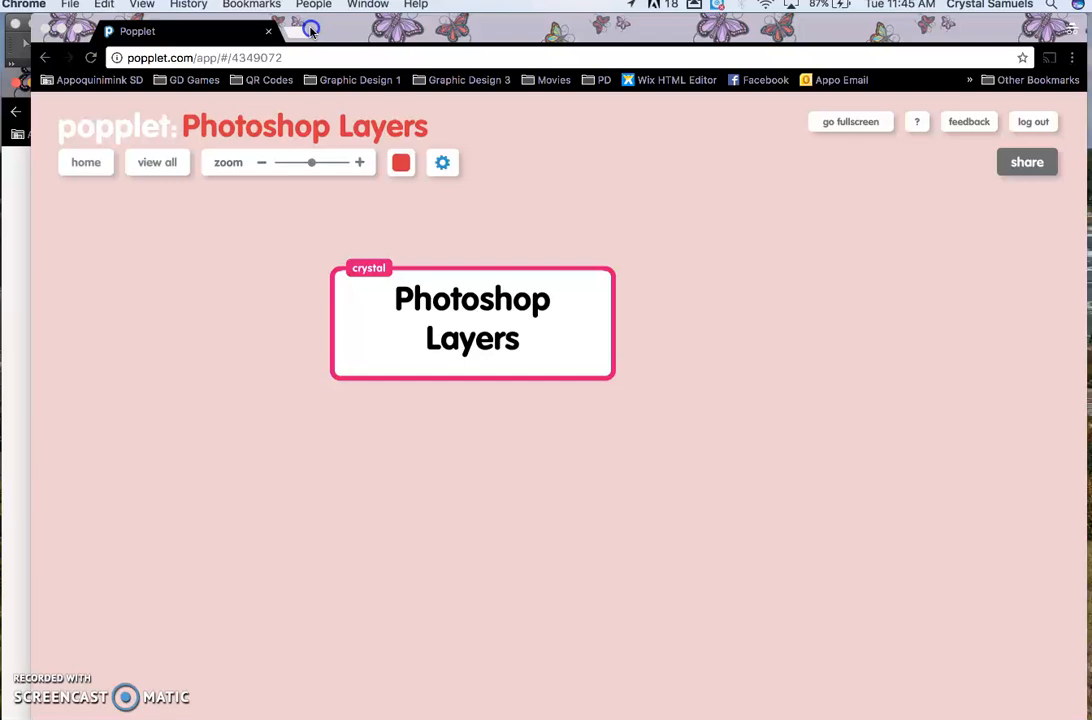
double_click(144, 290)
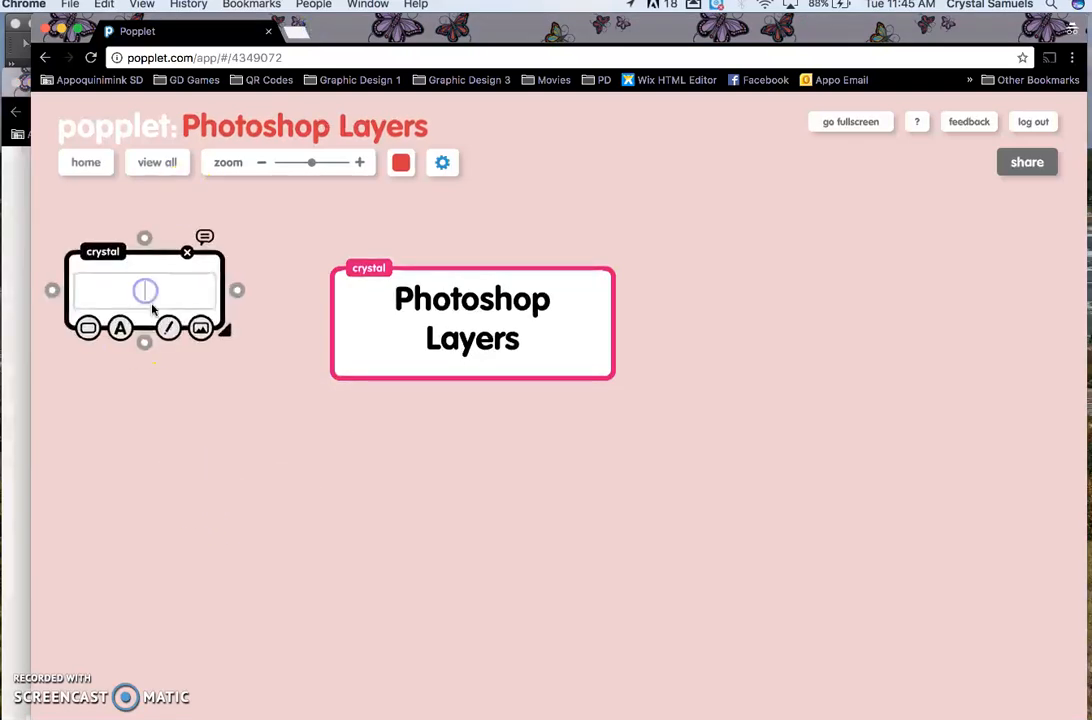
key(super+v)
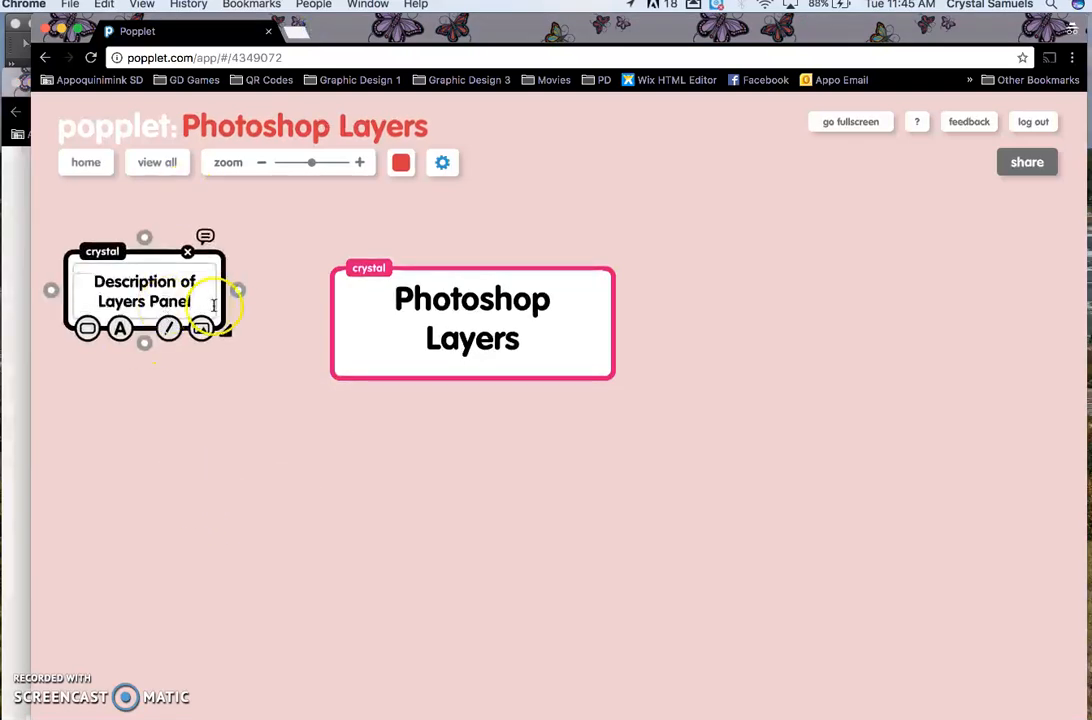
text(- in your own words,)
key(Return)
text(t)
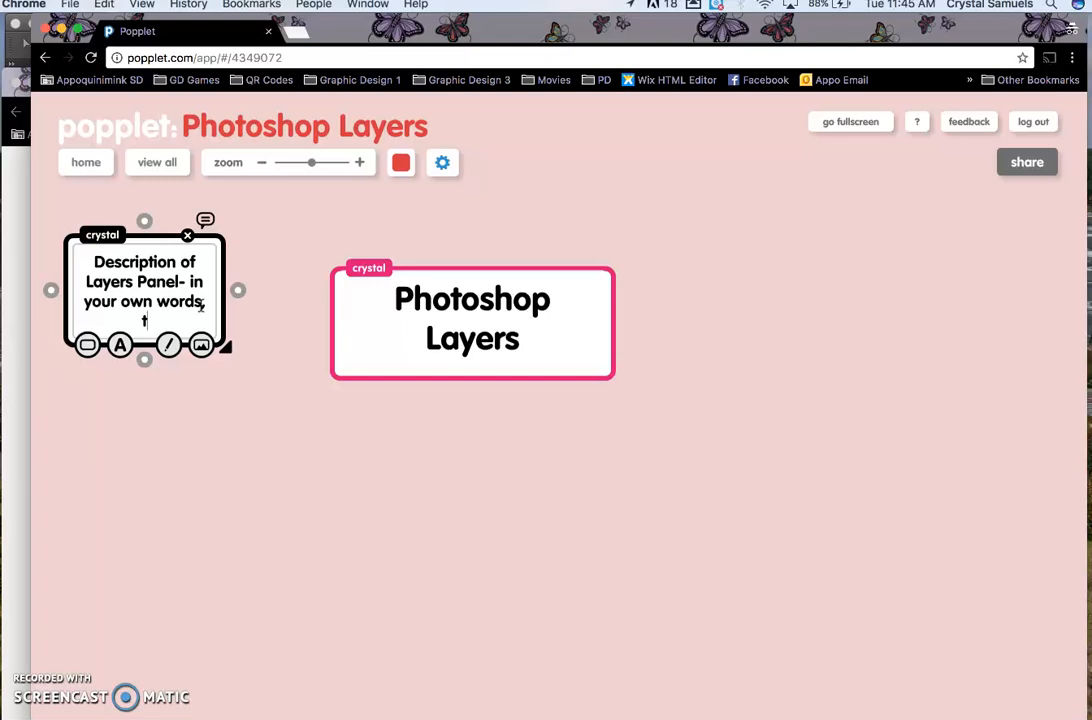
text(ype a descro)
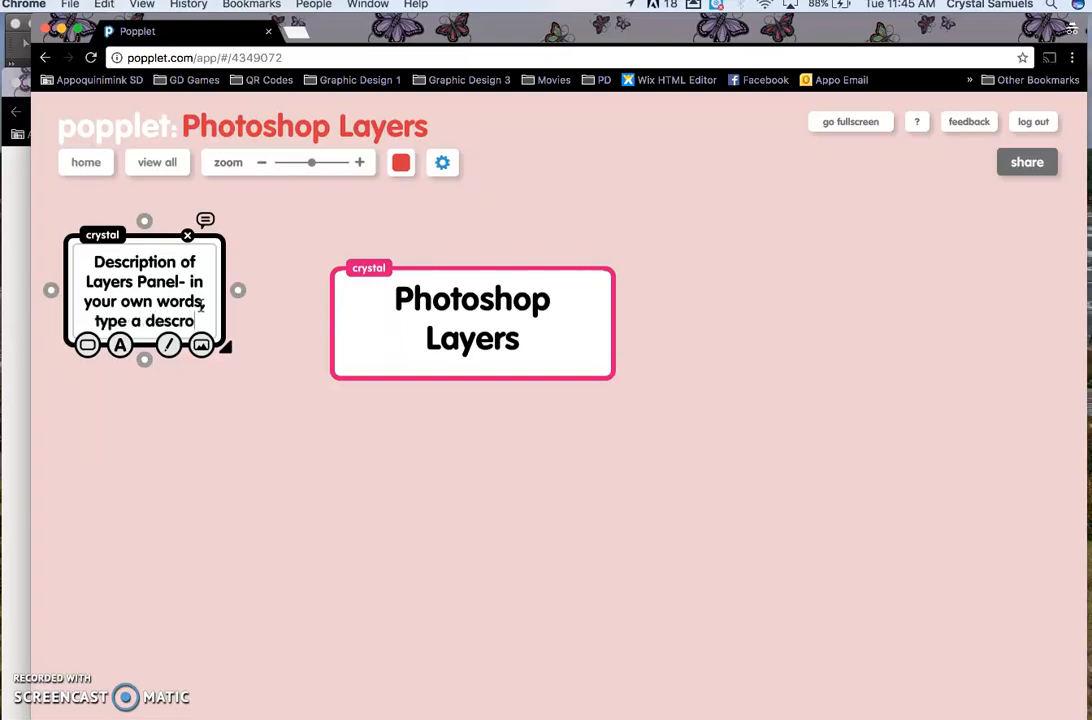
key(BackSpace)
text(iption)
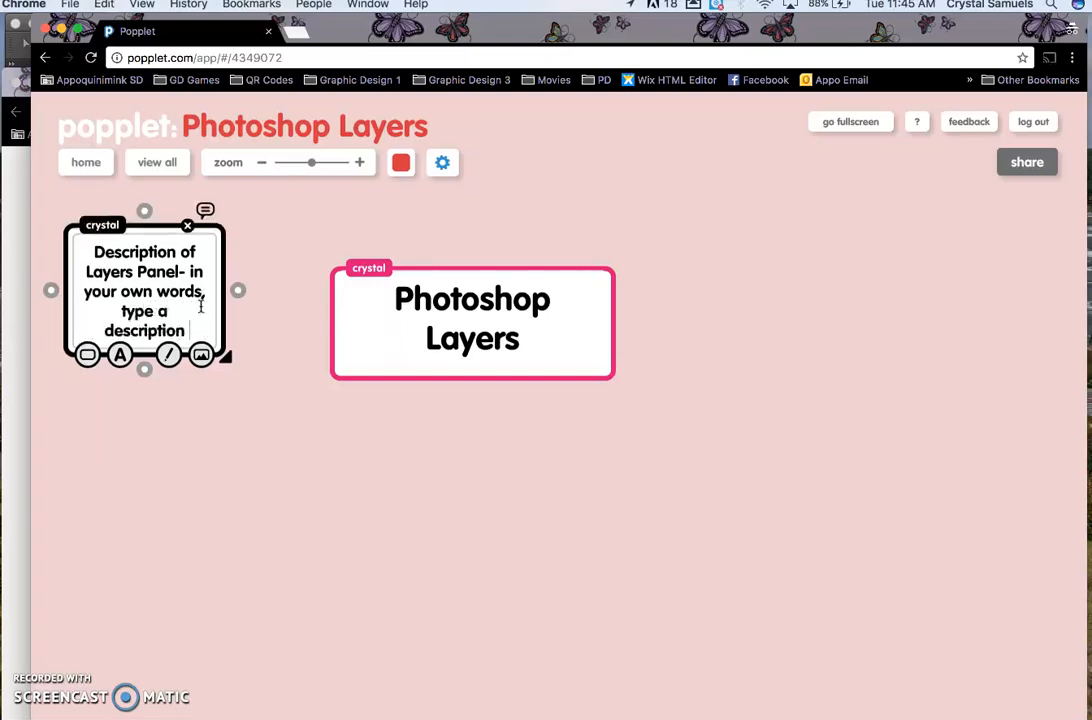
text( of the layers panel)
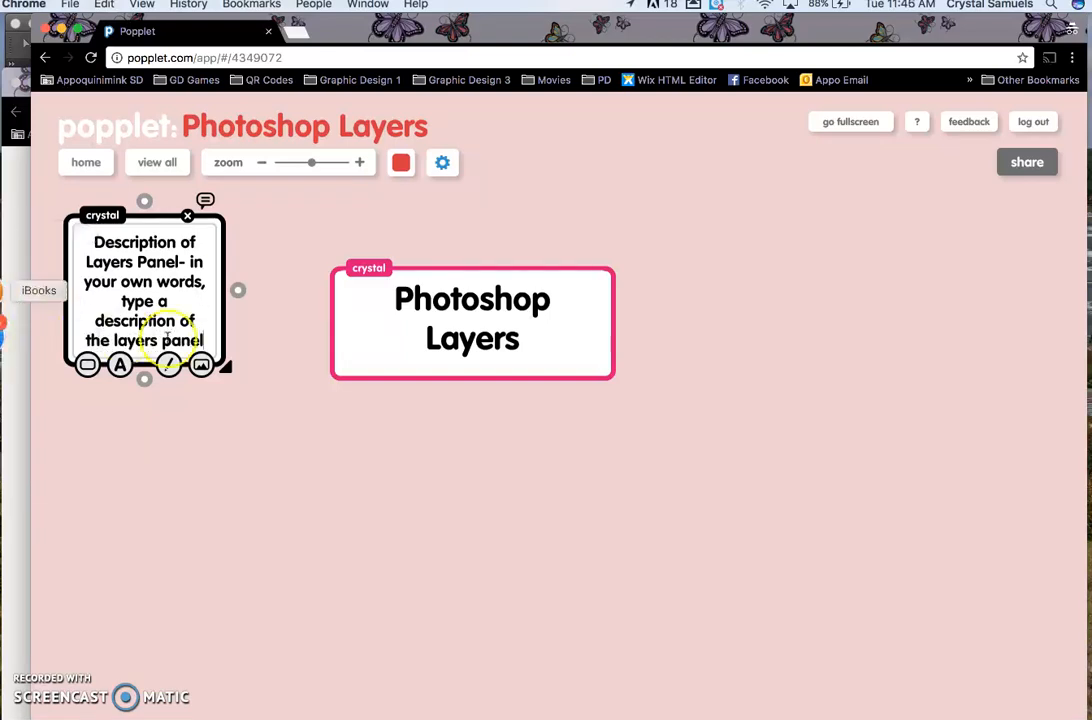
drag(239, 291, 336, 317)
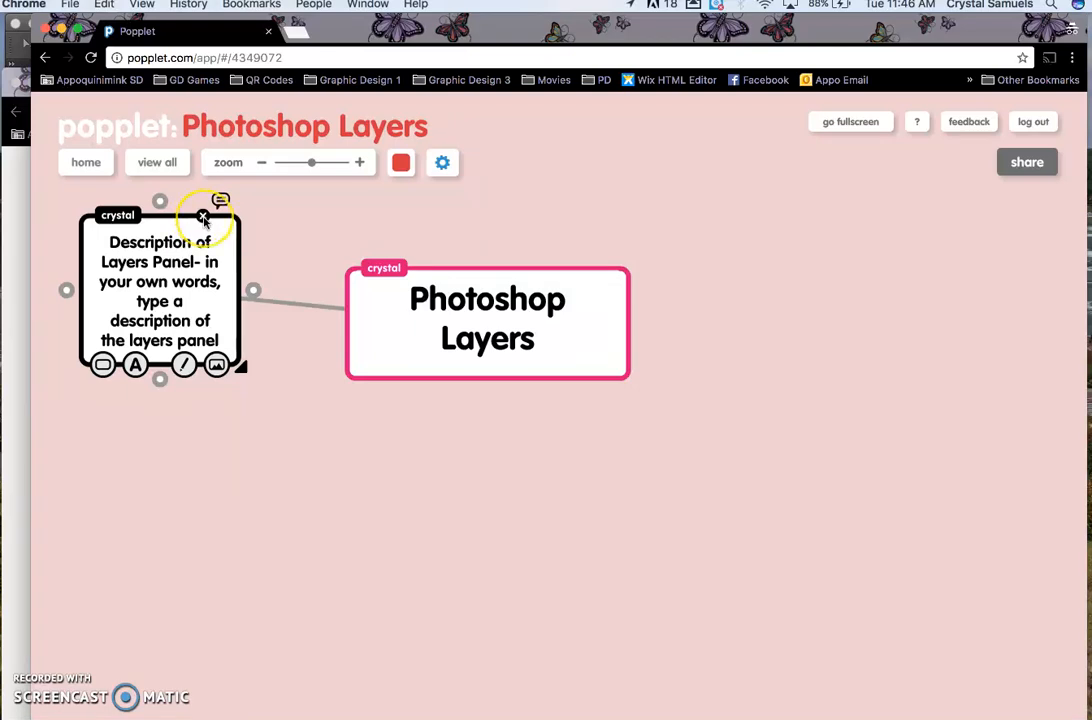
Select the 'Functions of Add new layer' text in the Schoology rubric
click(18, 215)
click(317, 442)
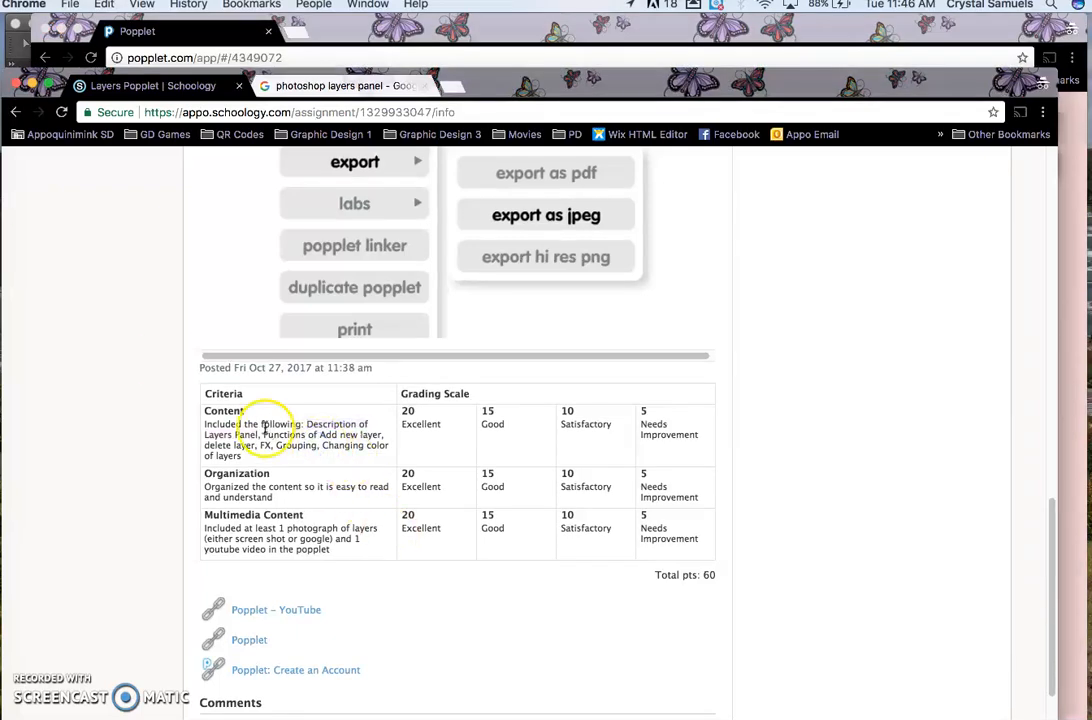
click(347, 441)
drag(263, 435, 639, 434)
key(cmd+c)
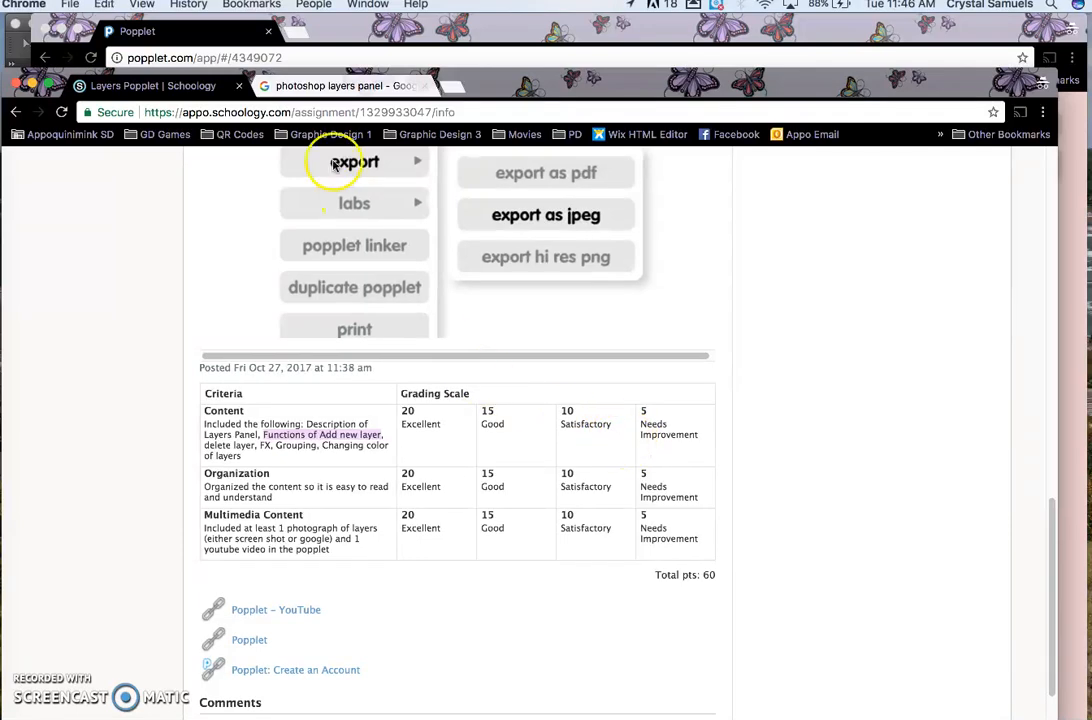
click(283, 24)
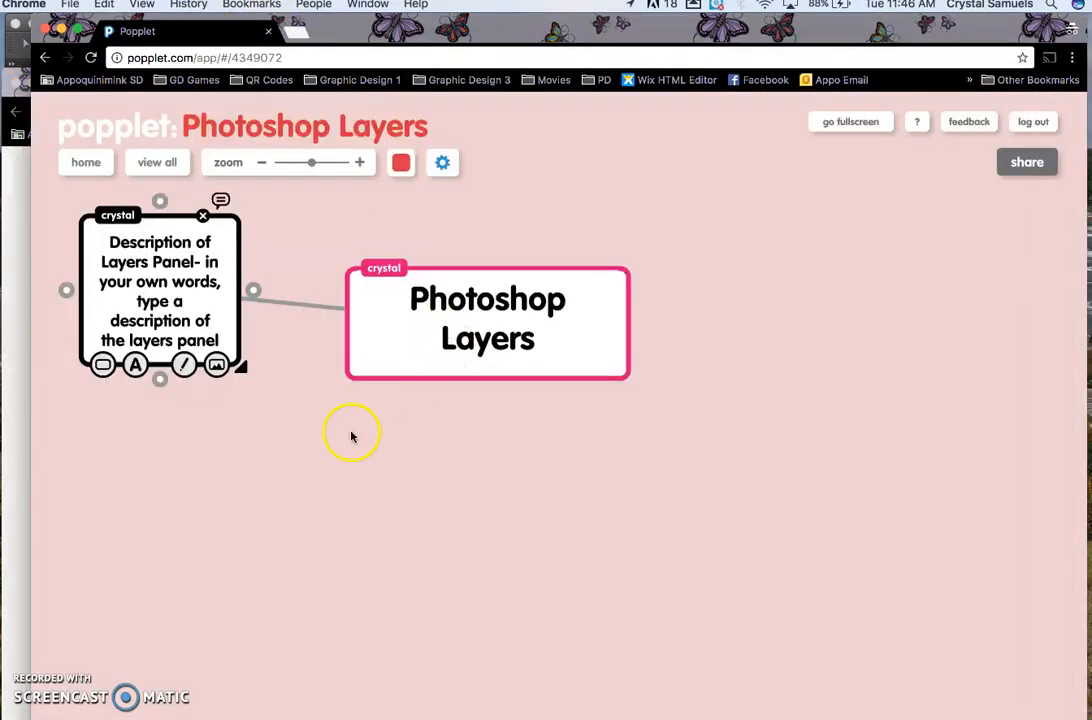
Add a 'Functions of Add new layer' popple linked to Photoshop Layers, deleting a stray empty popple
double_click(198, 472)
key(cmd+v)
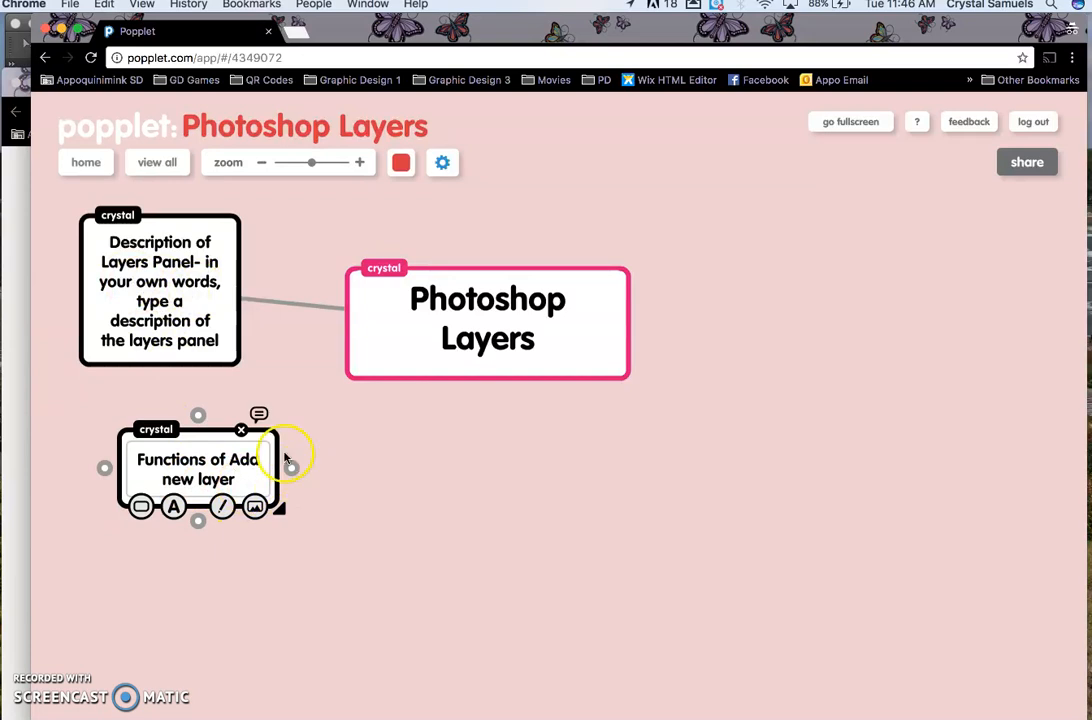
drag(275, 440, 356, 383)
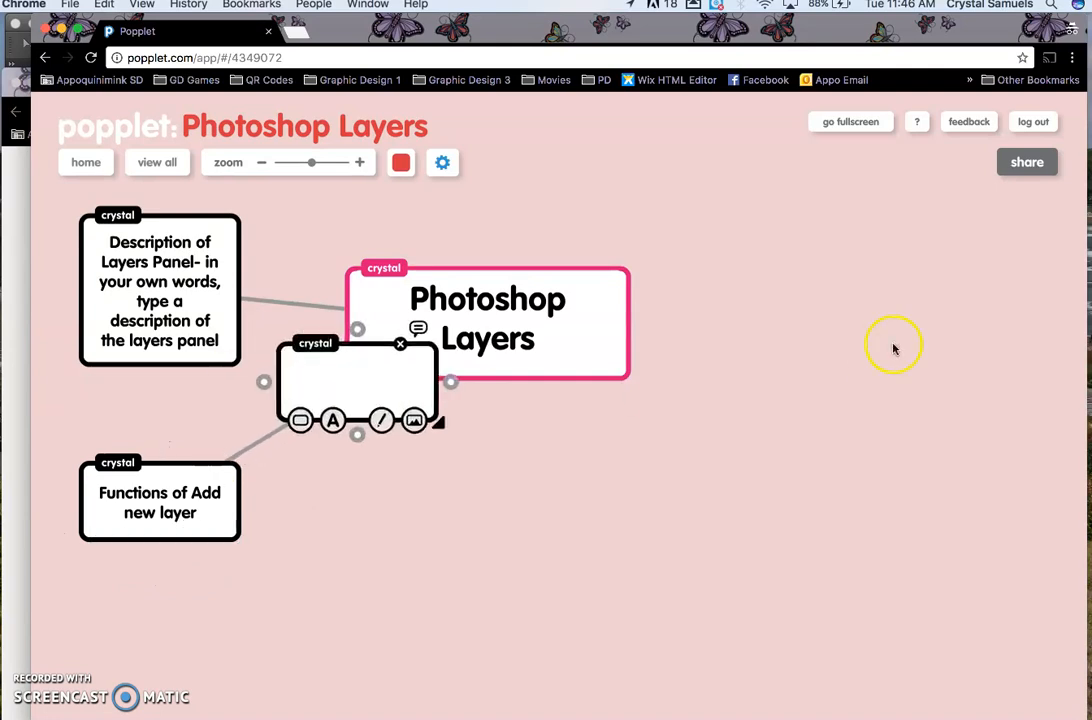
click(401, 345)
click(506, 422)
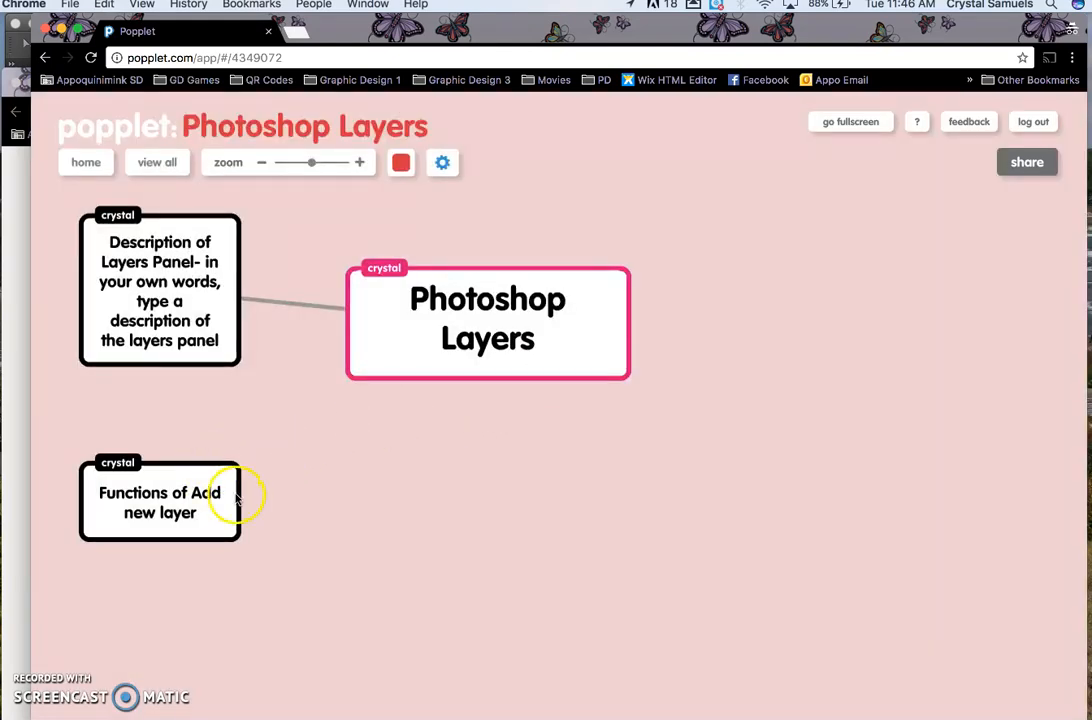
click(236, 497)
drag(381, 423, 390, 378)
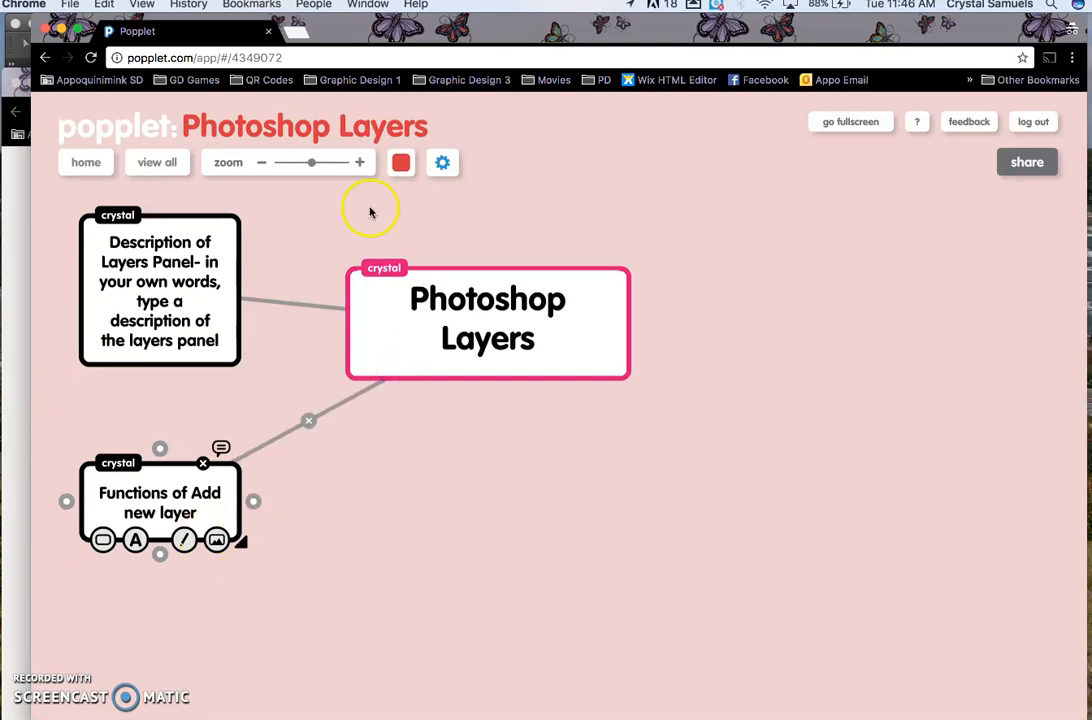
Copy the remaining rubric topics from the Schoology assignment
click(19, 209)
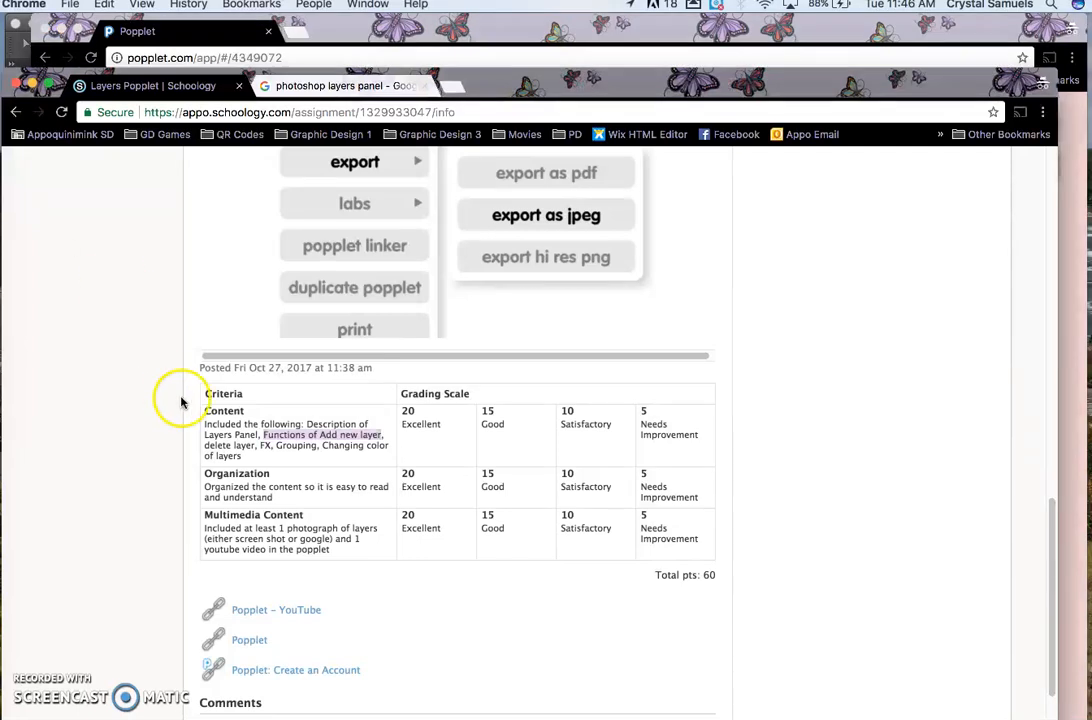
drag(203, 446, 252, 450)
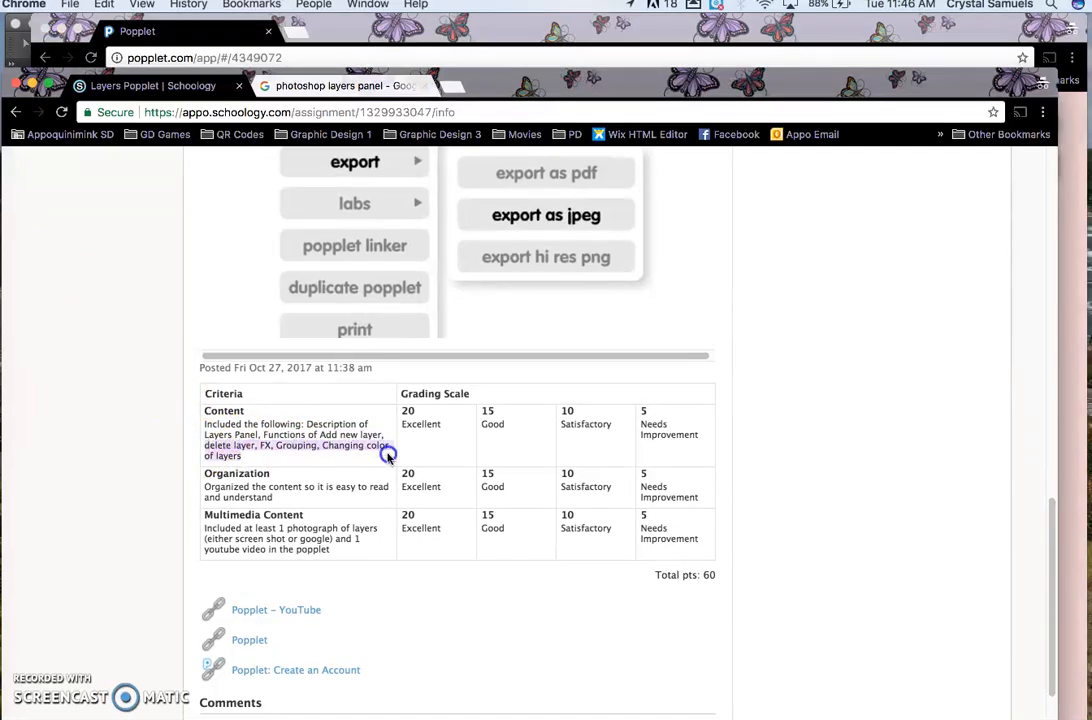
key(super+c)
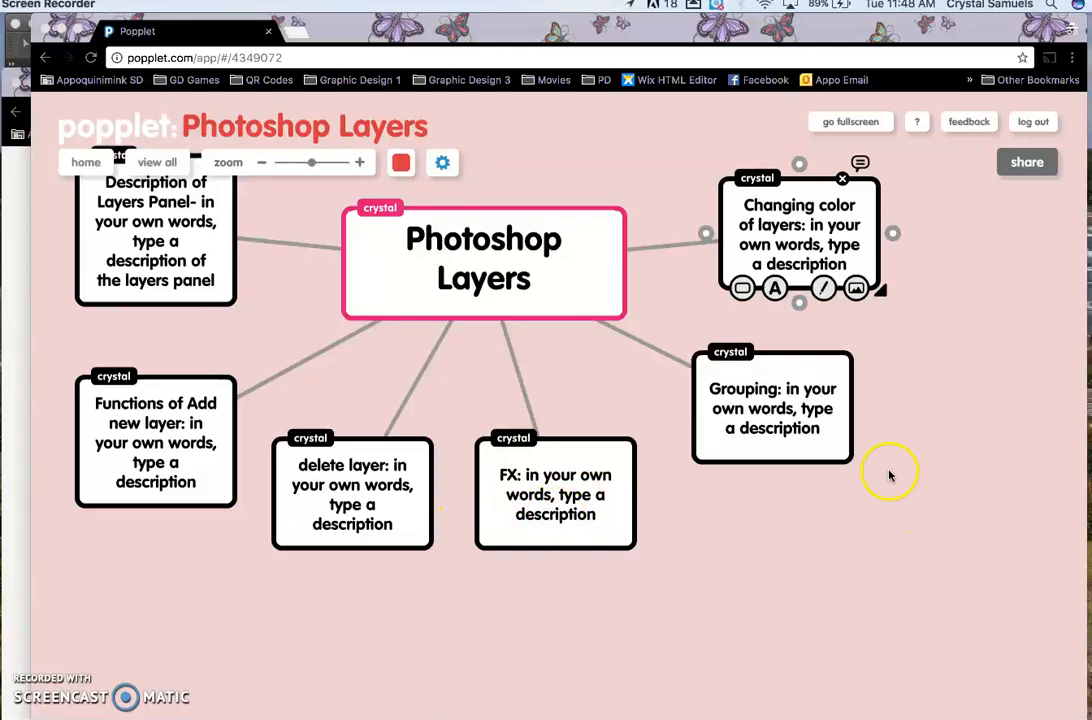
Check the rubric in Schoology, then return to the Popplet board
click(14, 331)
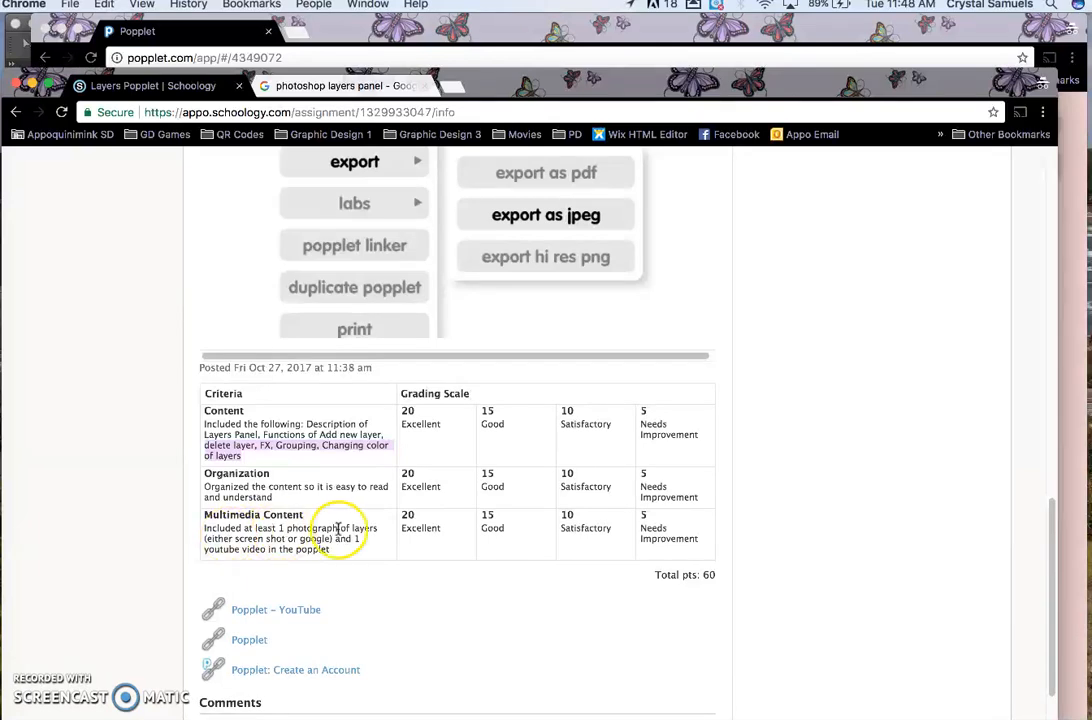
click(400, 32)
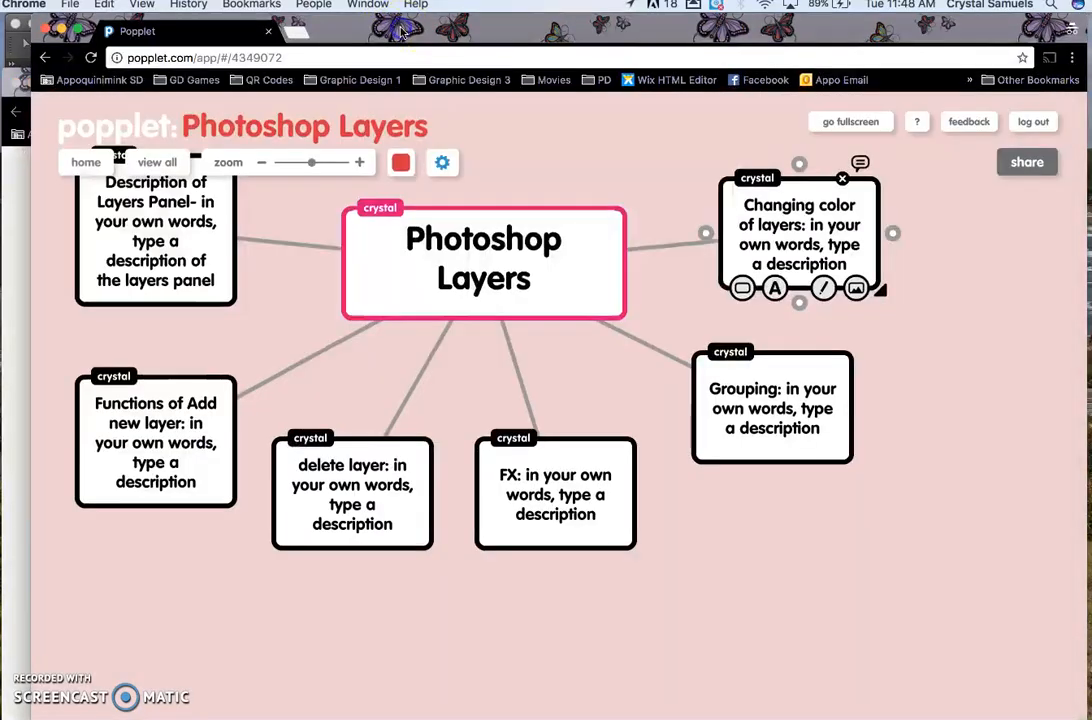
Search Google for 'photoshop layers panel' in a new tab
click(297, 34)
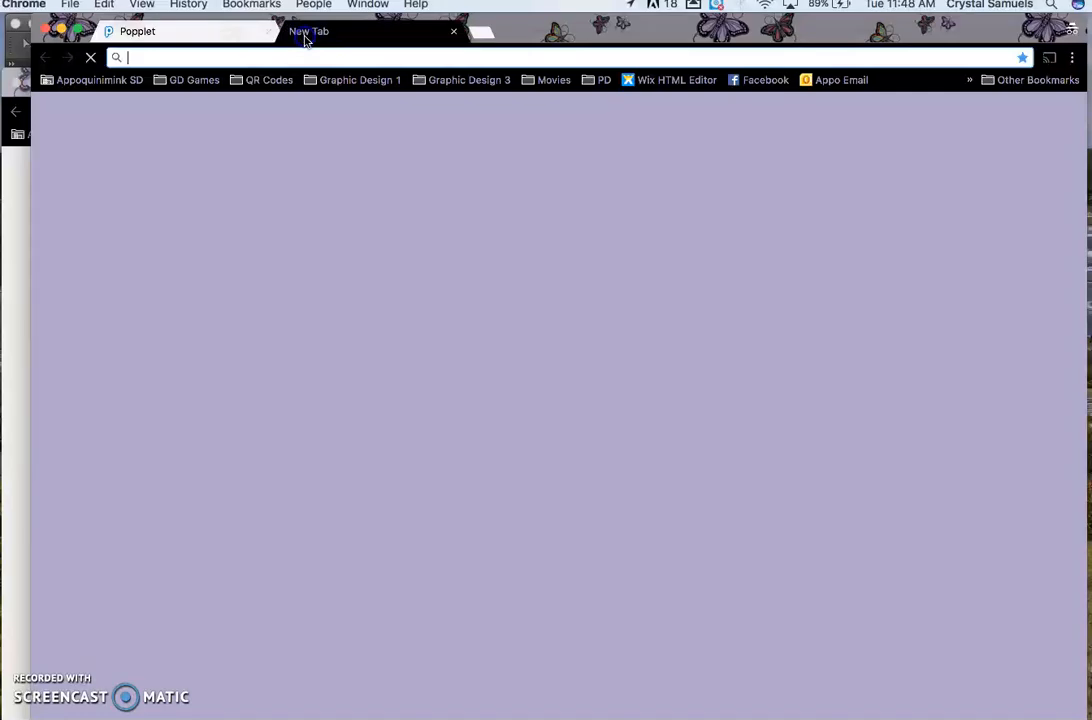
text(google)
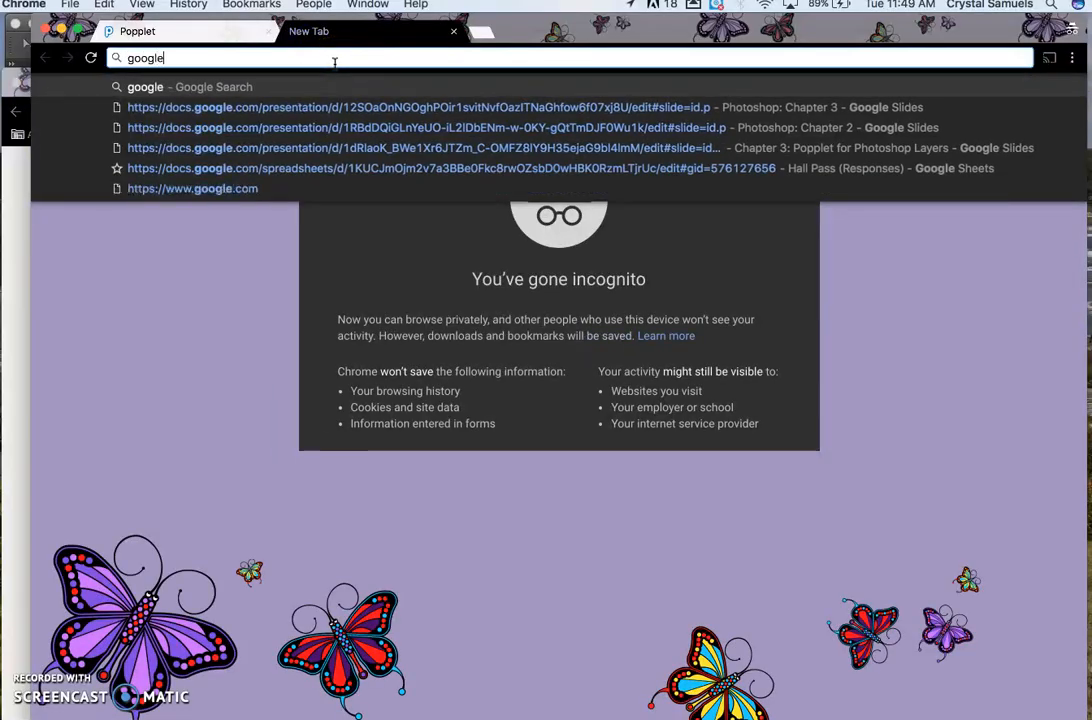
key(Return)
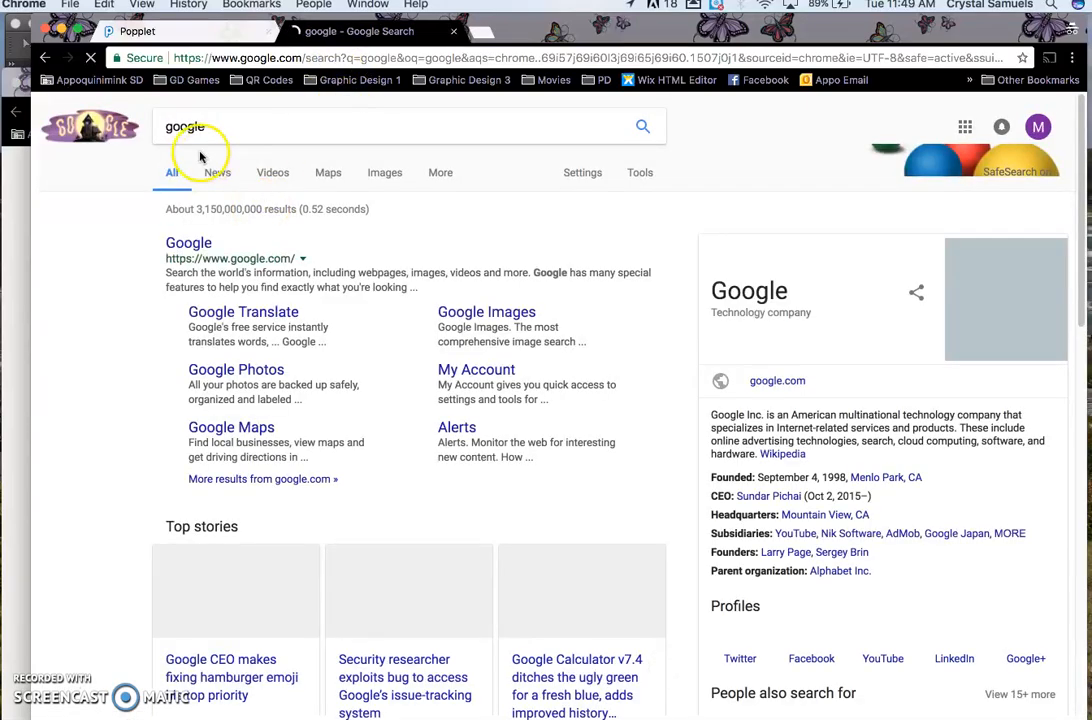
click(214, 122)
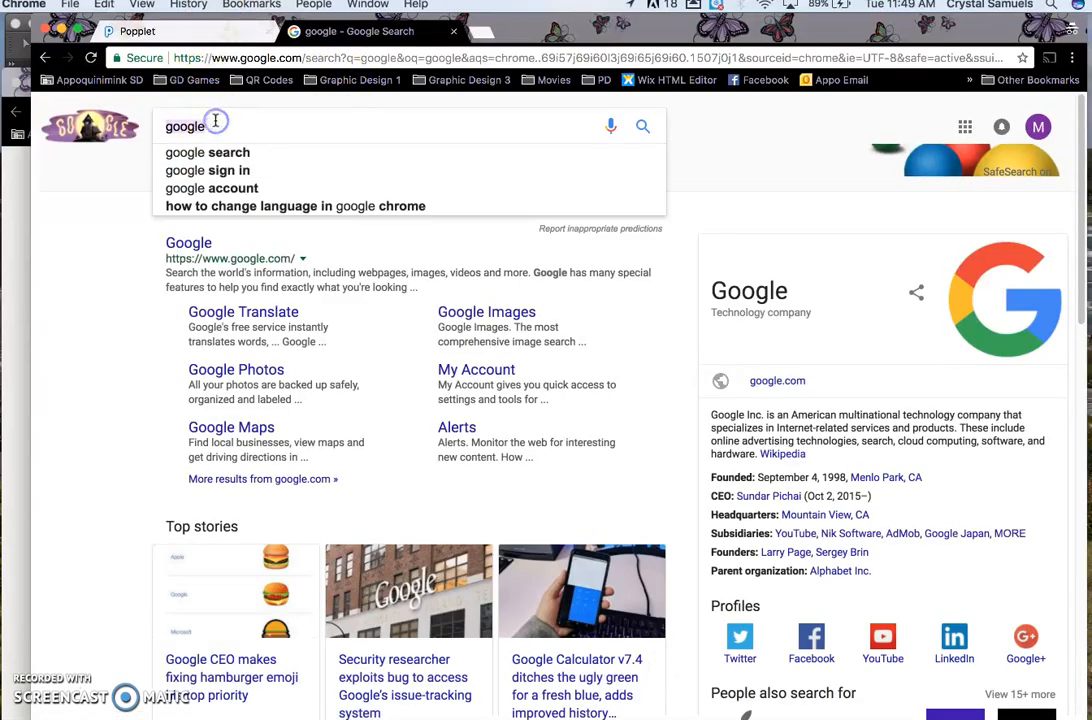
key(super+a)
text(photoshop layers pa)
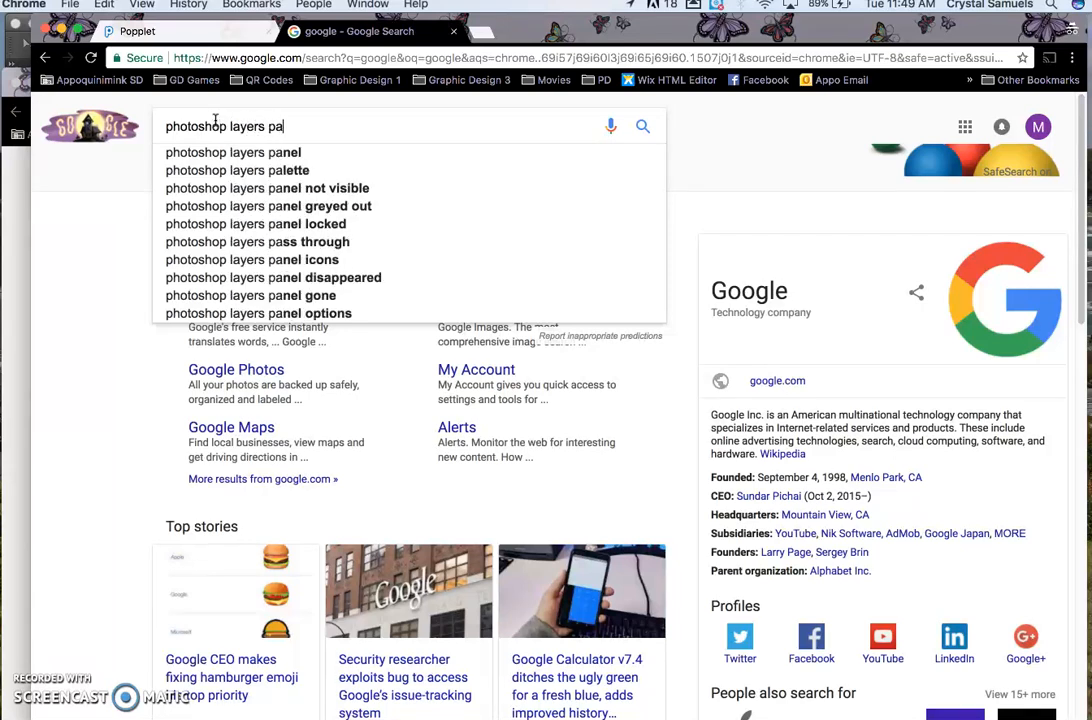
text(nel)
key(Return)
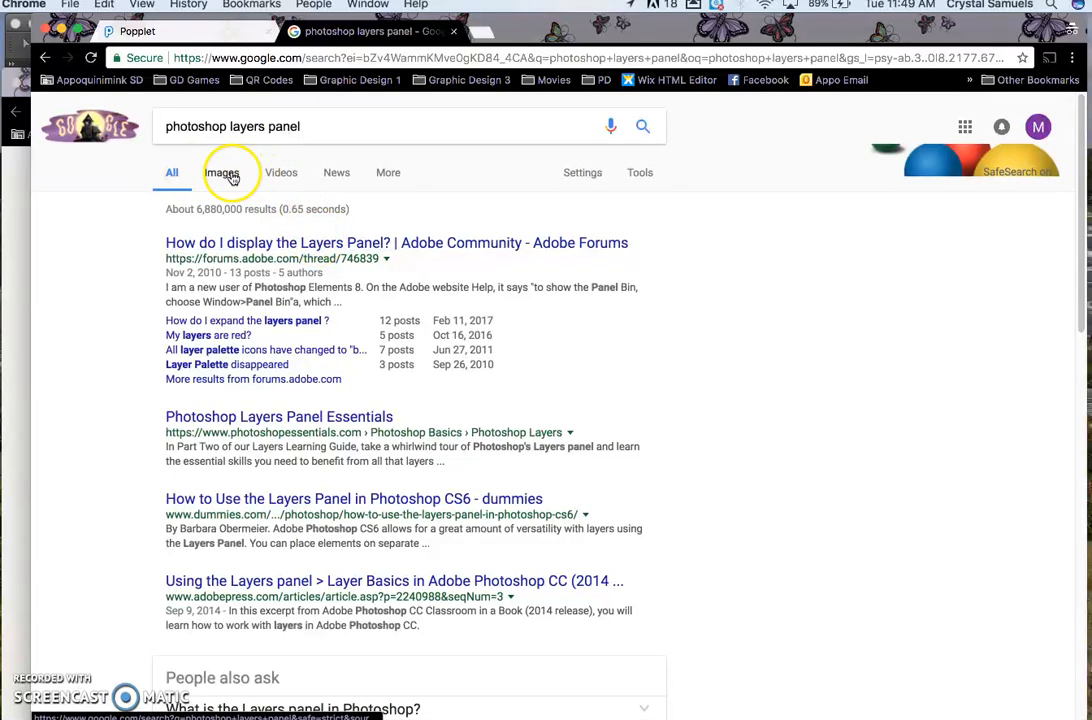
Switch to image results and browse the Layers panel pictures
click(230, 176)
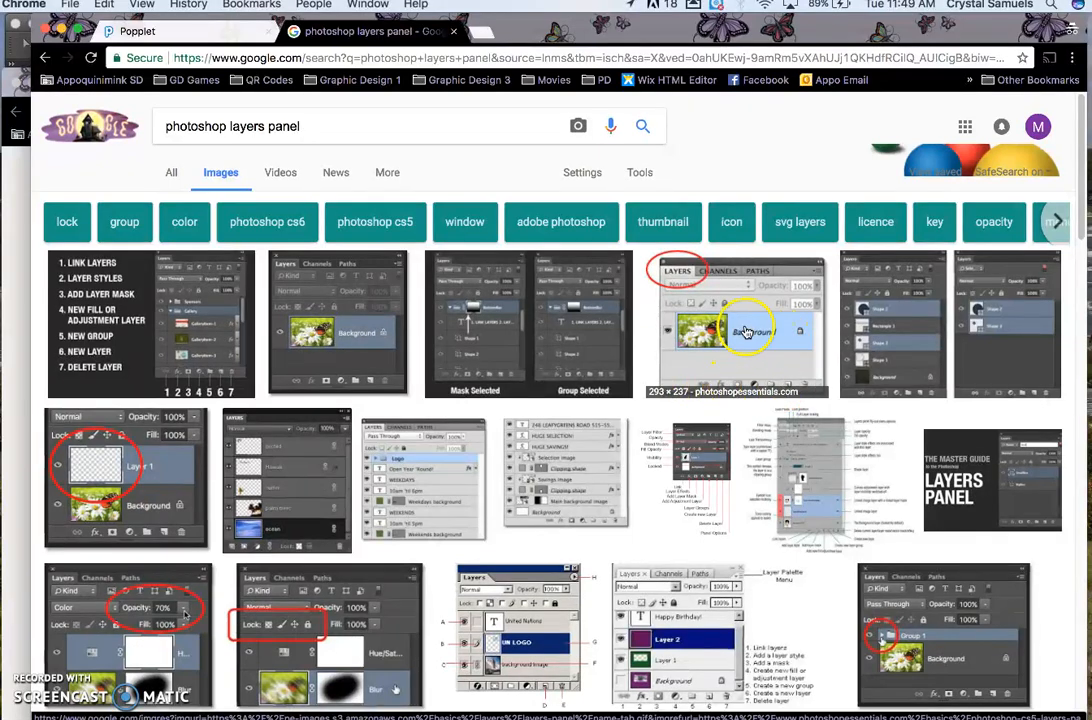
right_click(745, 332)
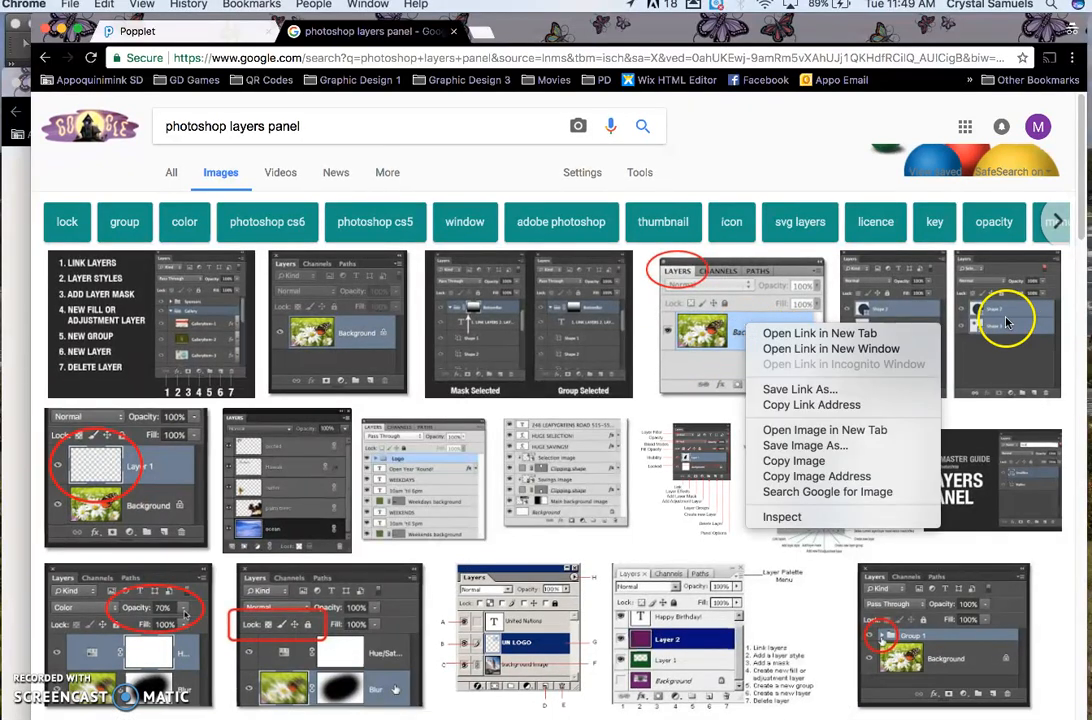
click(884, 305)
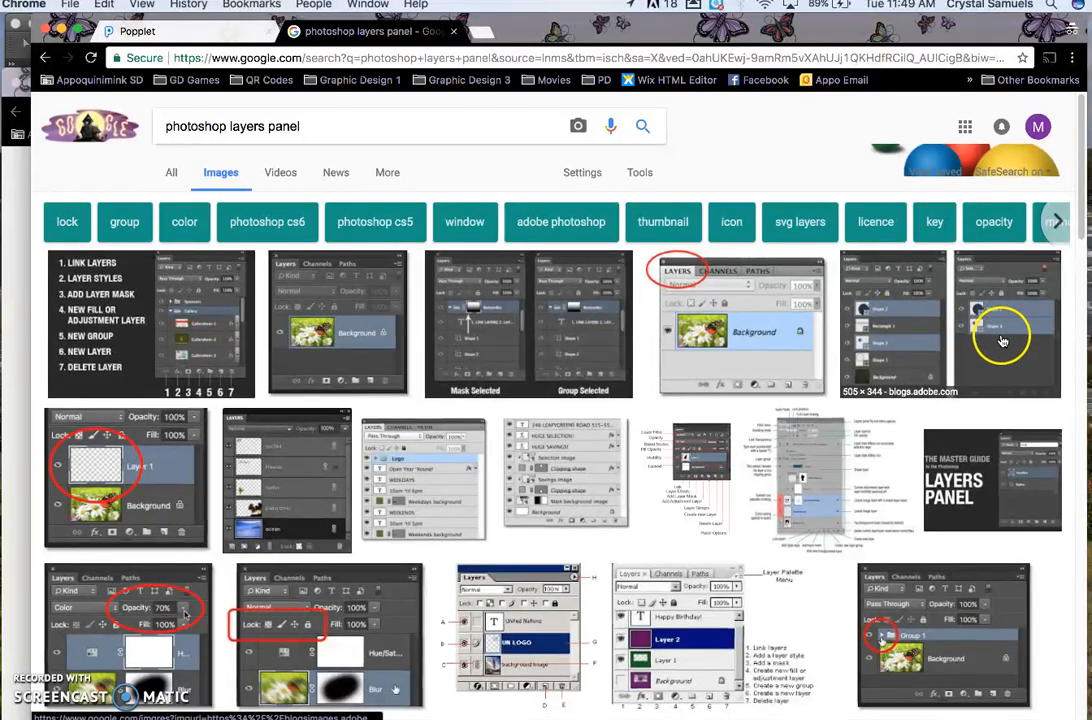
click(903, 328)
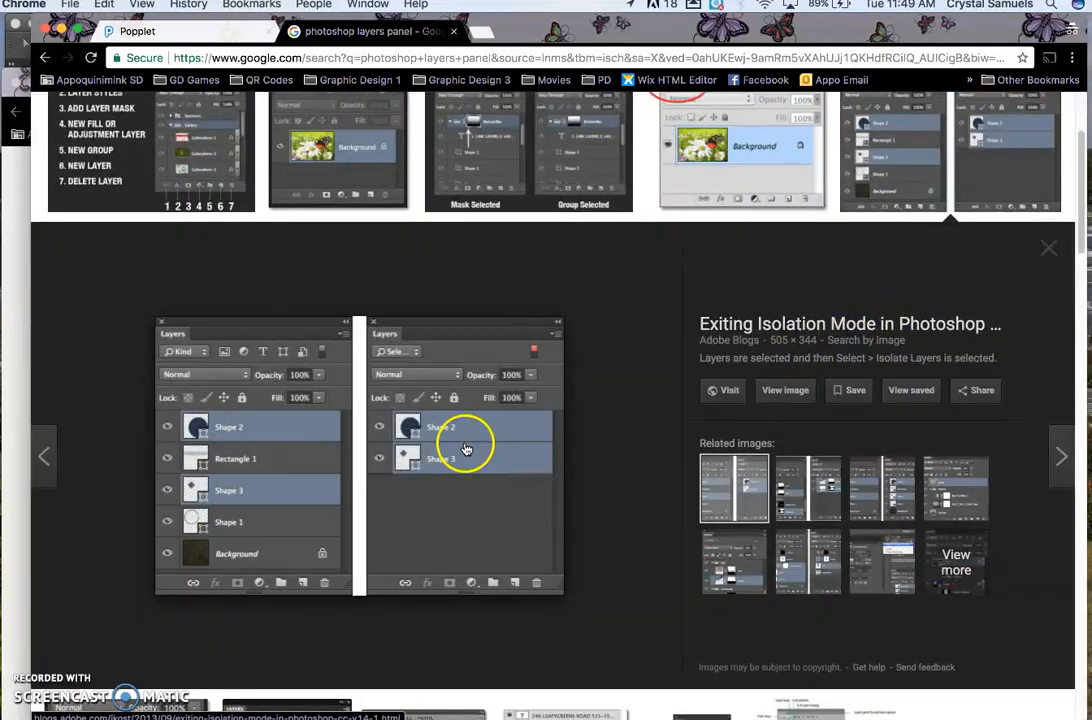
scroll(467, 446, down, 3)
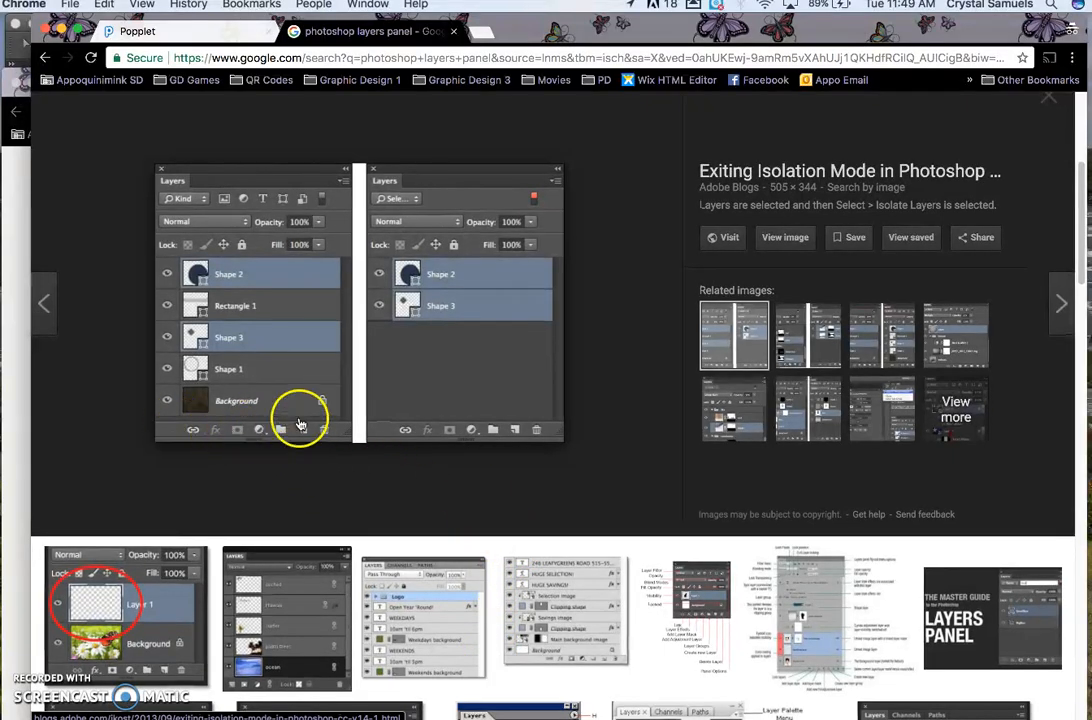
scroll(597, 463, down, 5)
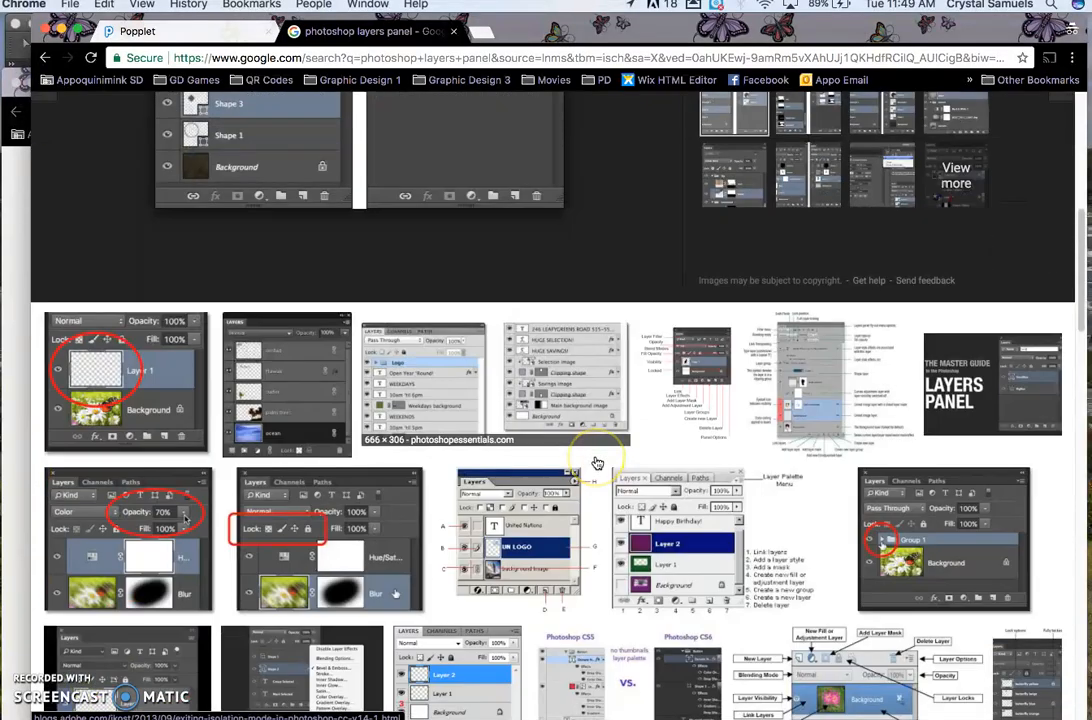
scroll(596, 462, down, 1)
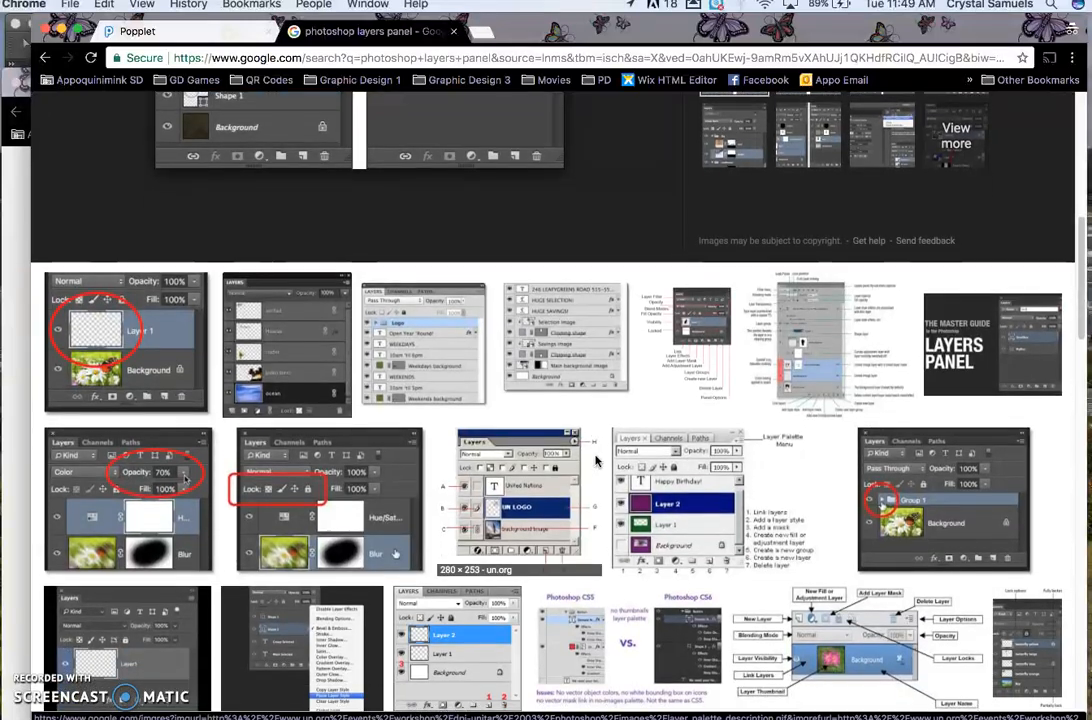
scroll(596, 460, down, 2)
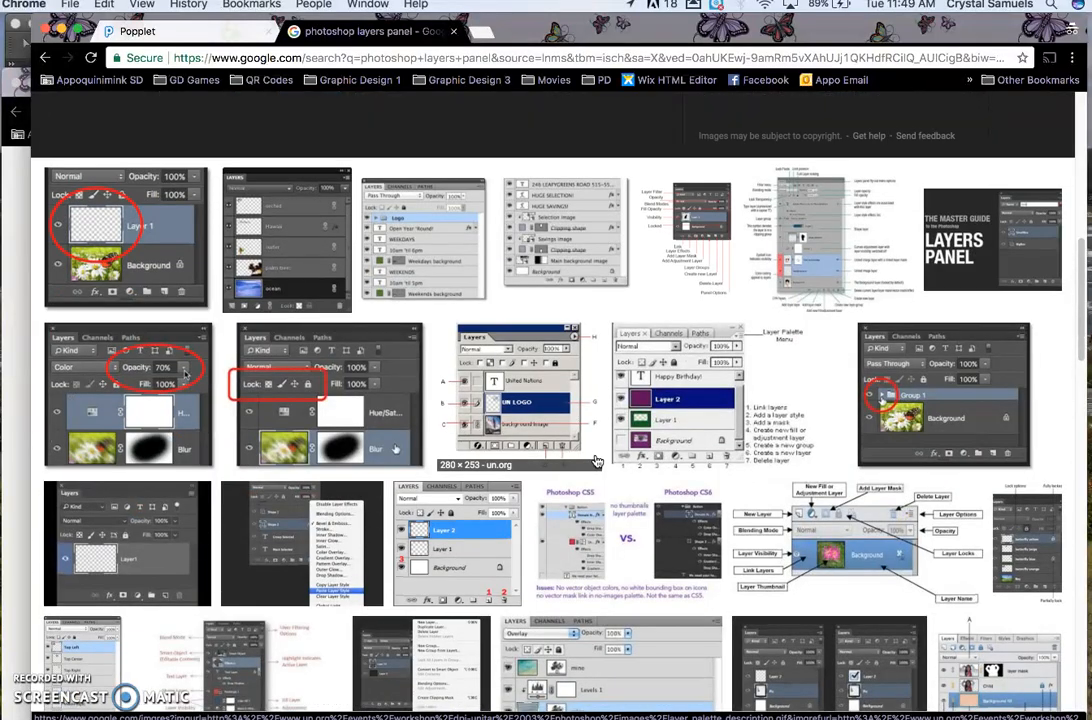
Save the YouTube Layers thumbnail preview to Downloads as 'PS Layers.jpg'
click(145, 520)
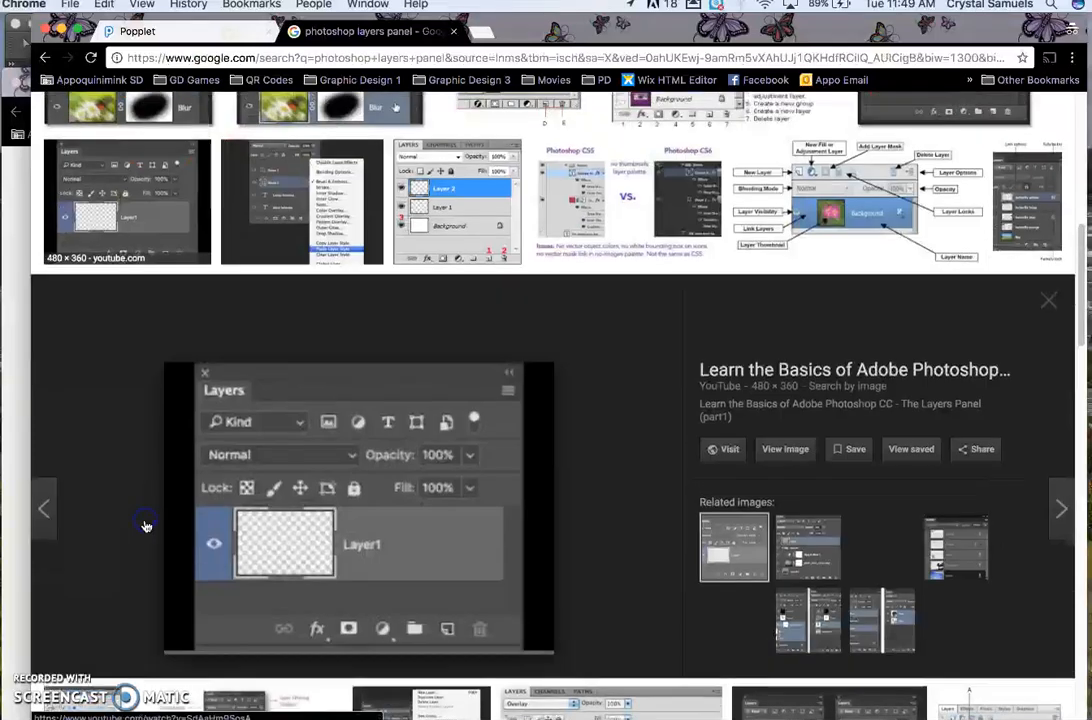
right_click(331, 482)
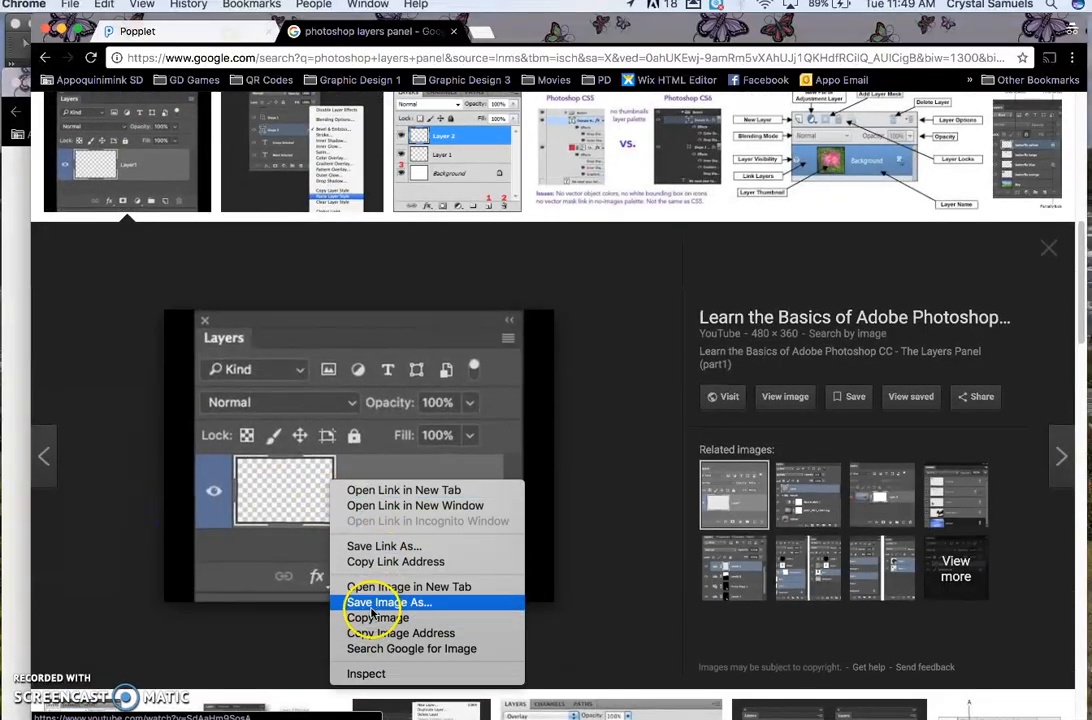
click(372, 603)
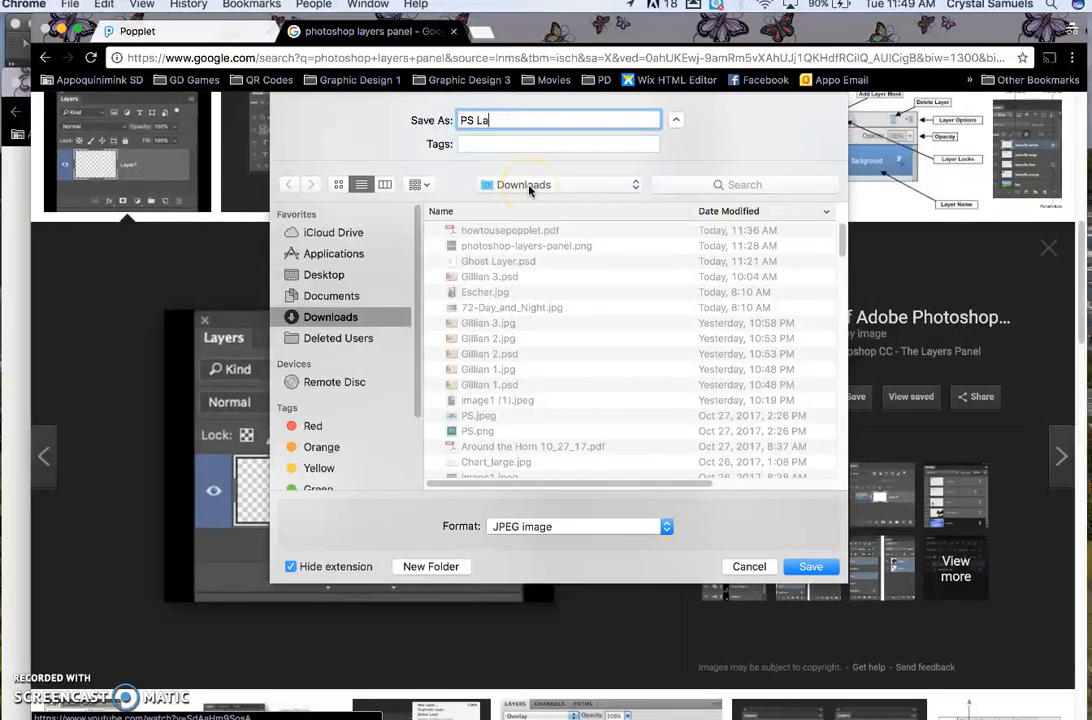
text(PS Layer)
key(Return)
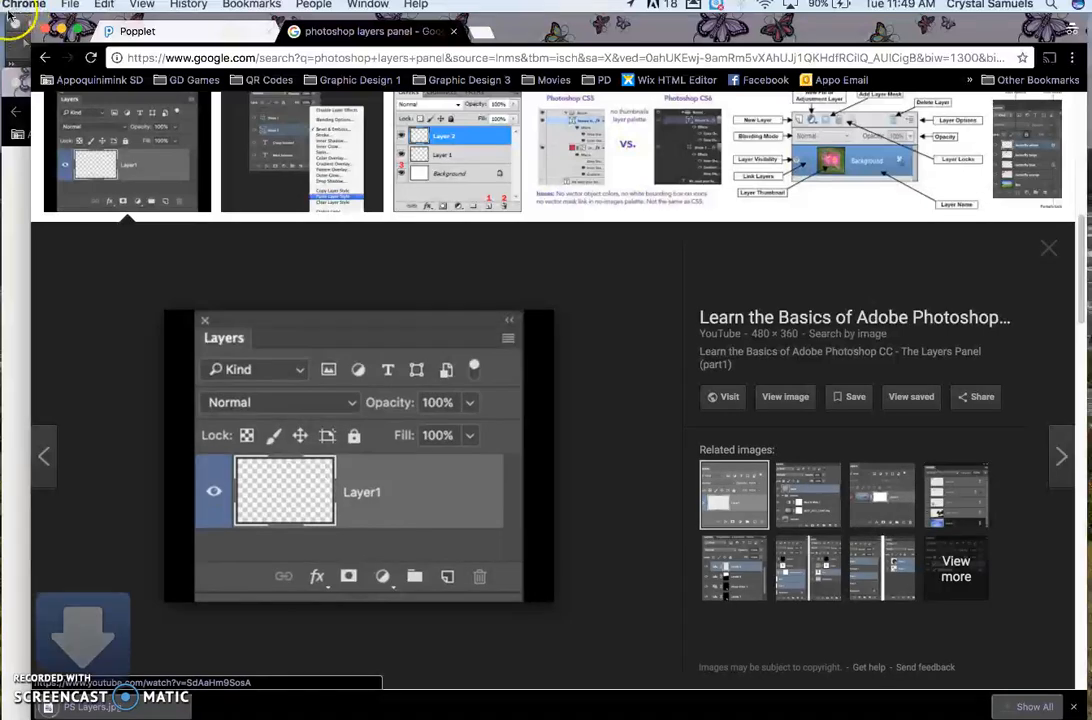
Spread out the Changing color, Grouping, FX, delete layer and Functions popplets to make room
click(186, 29)
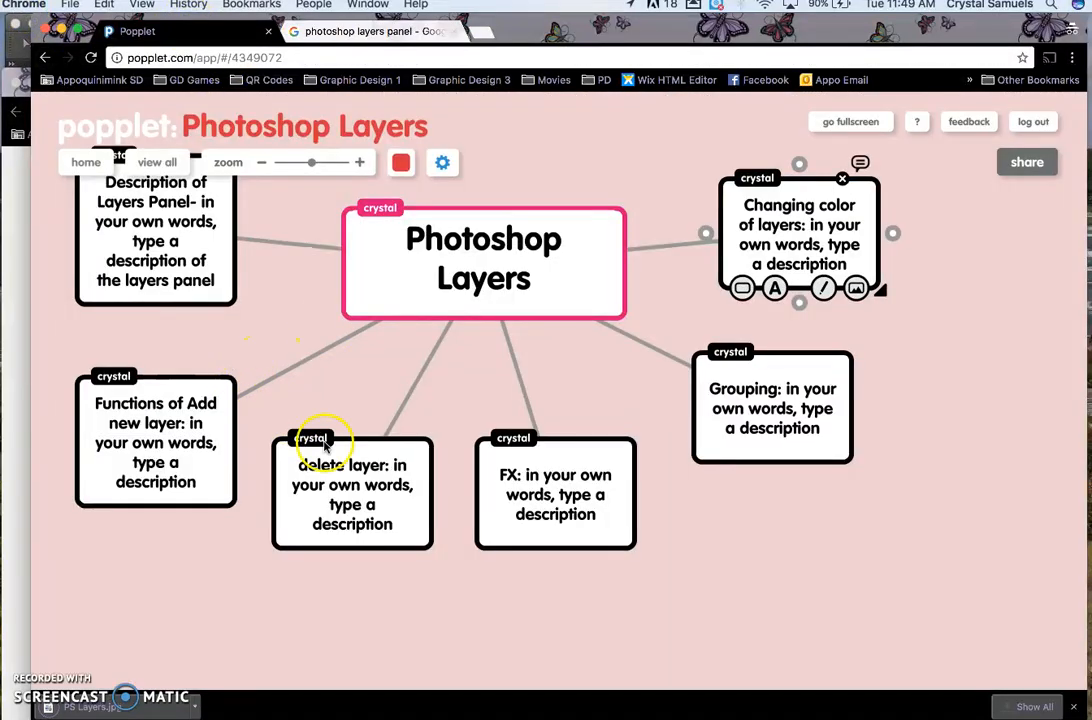
drag(826, 229, 892, 209)
click(770, 414)
drag(770, 414, 873, 460)
drag(604, 512, 659, 570)
drag(346, 502, 369, 555)
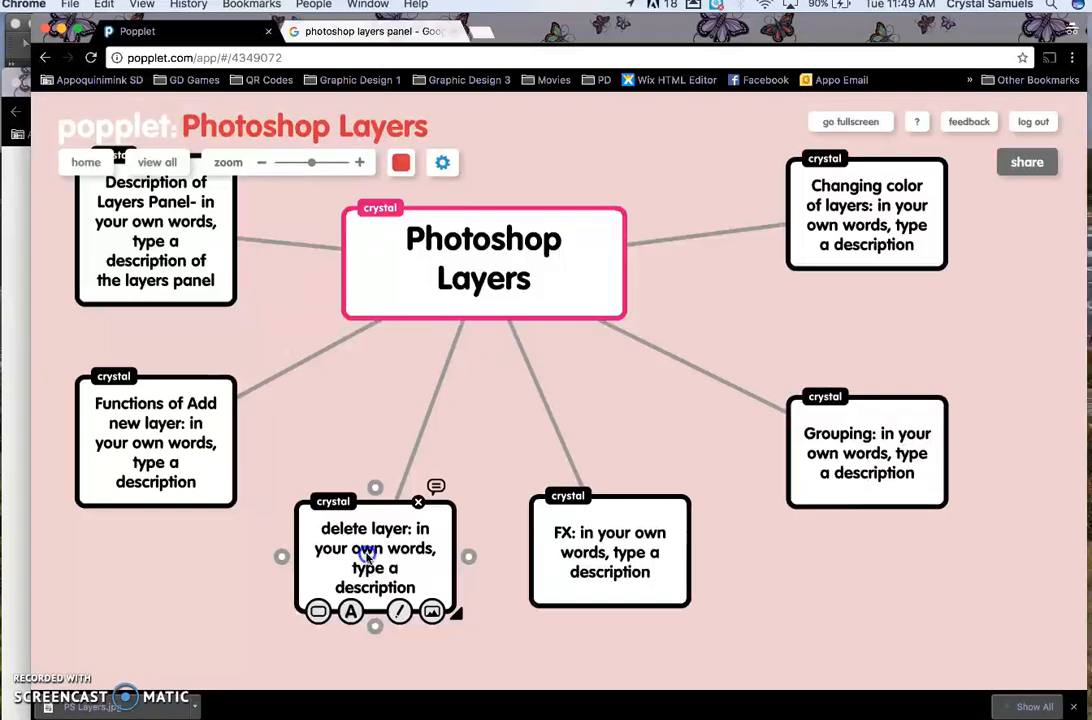
drag(143, 464, 139, 518)
Create a new popplet linked below Description of Layers Panel showing the PS Layers.jpg image
click(160, 298)
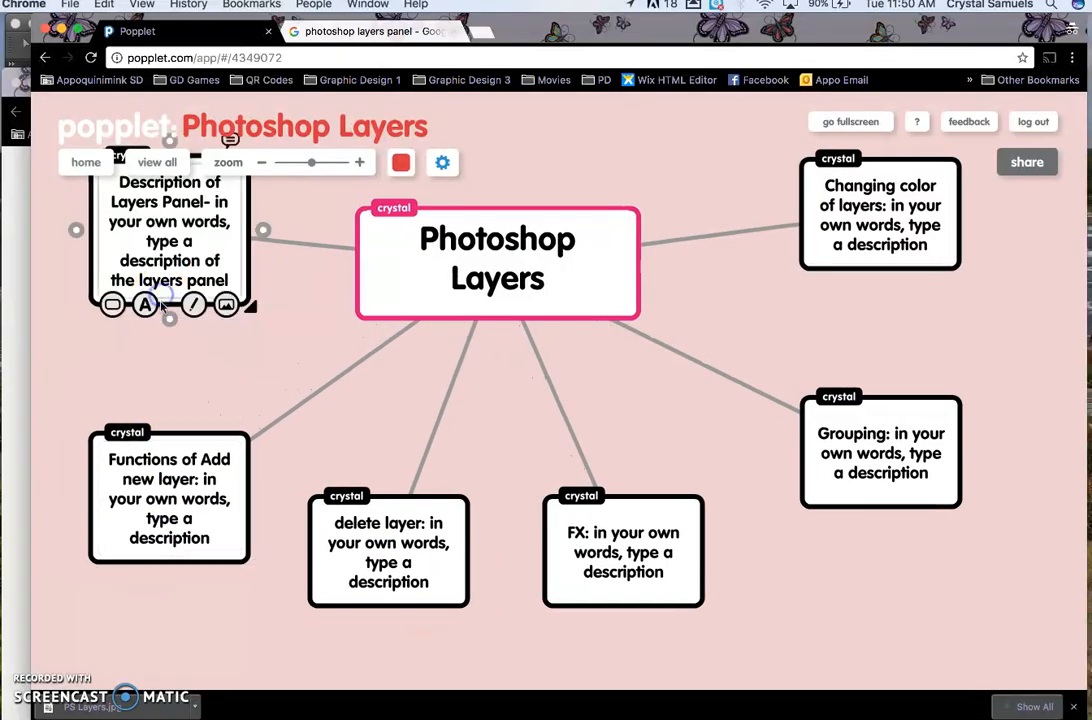
click(103, 330)
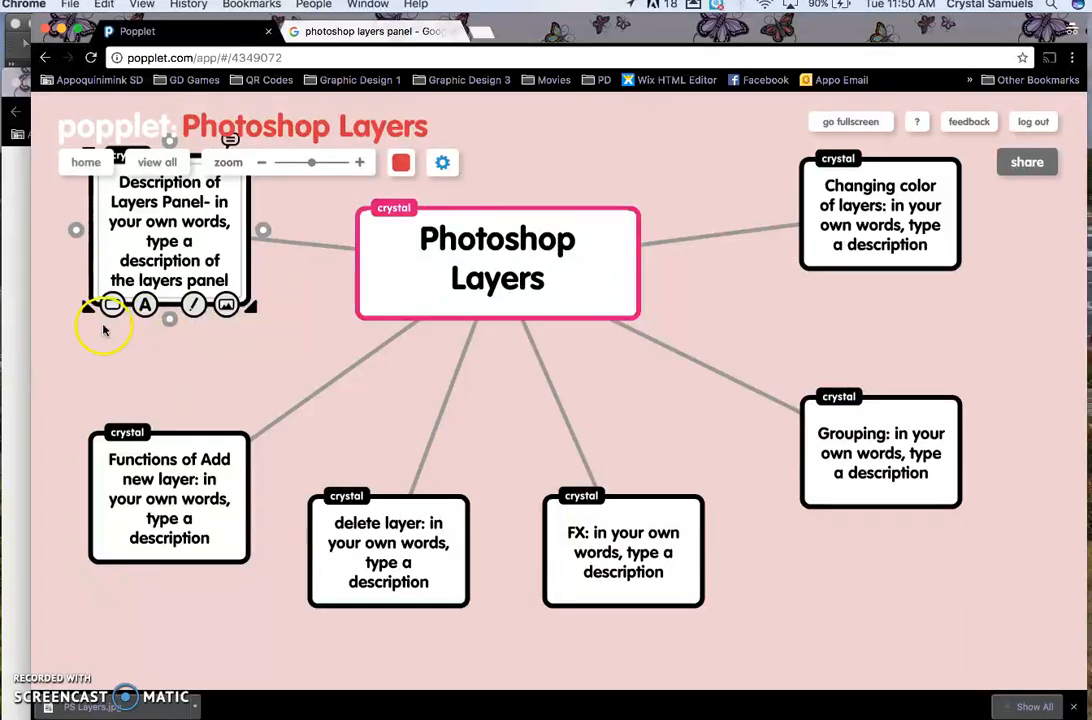
drag(170, 358, 172, 380)
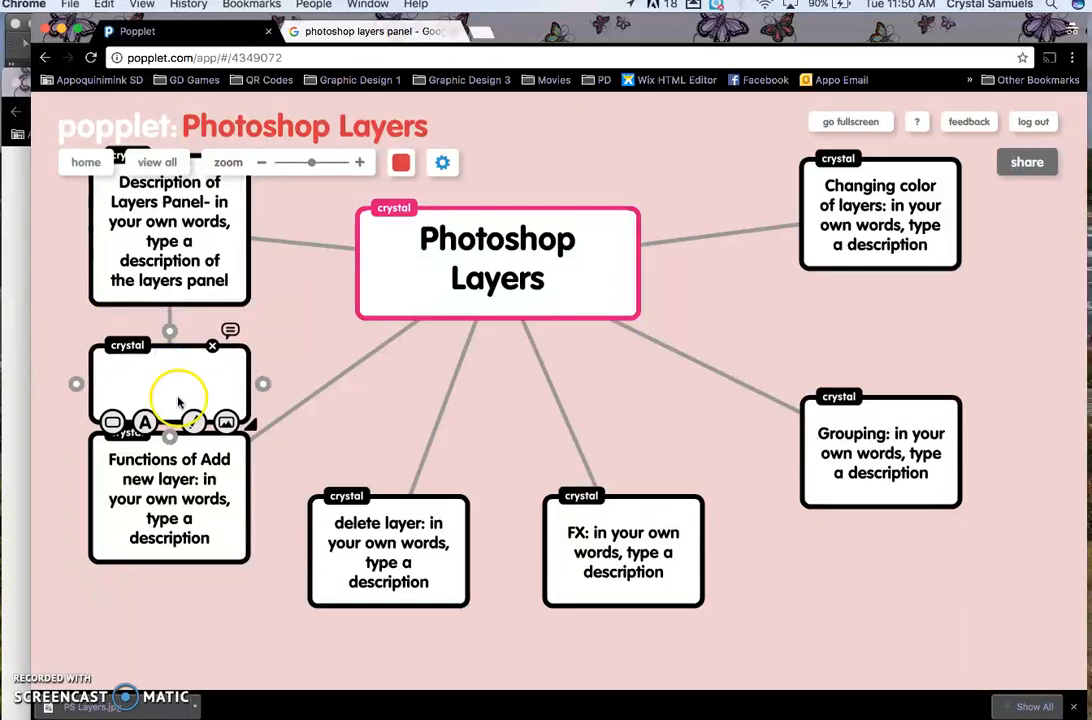
click(228, 422)
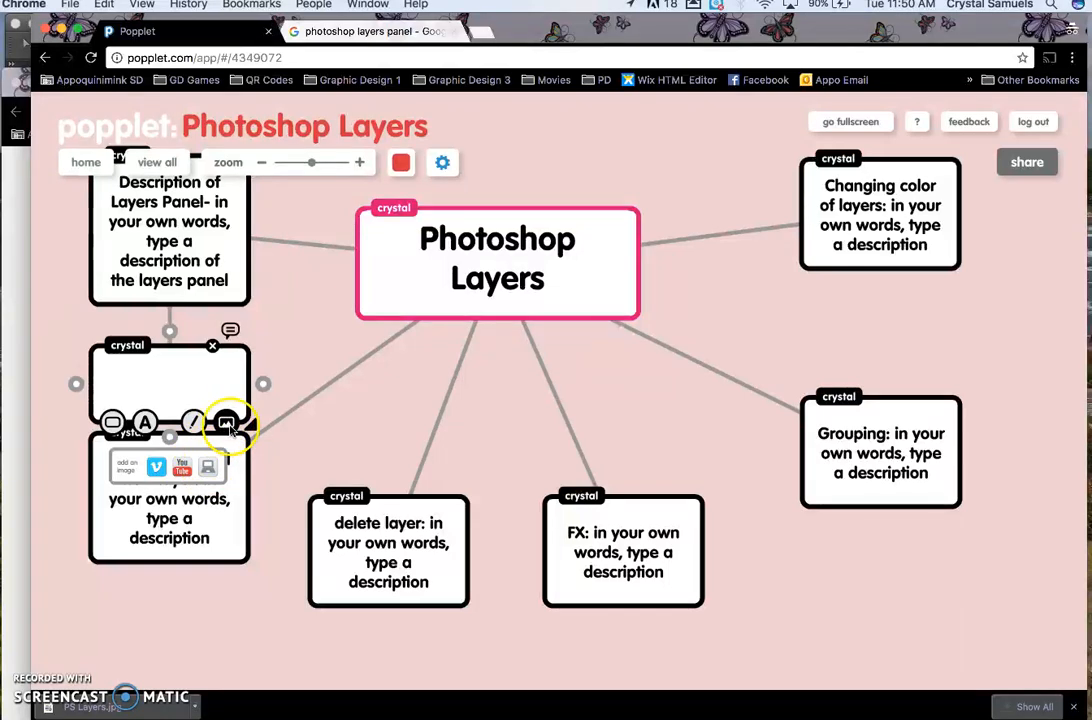
click(210, 470)
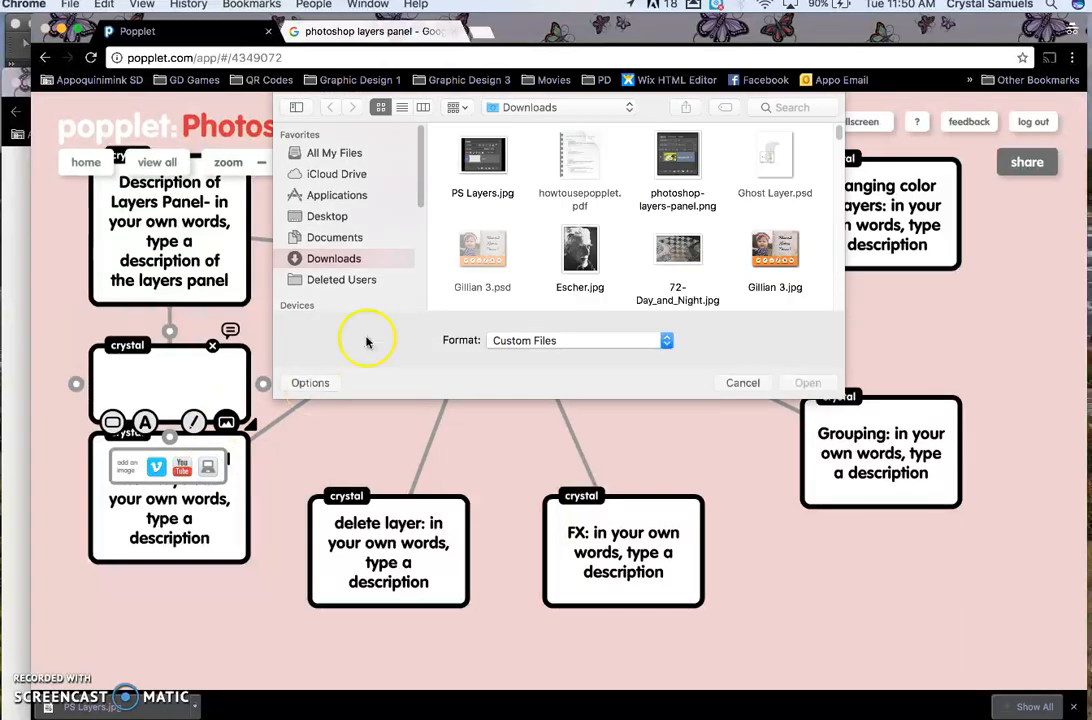
click(481, 163)
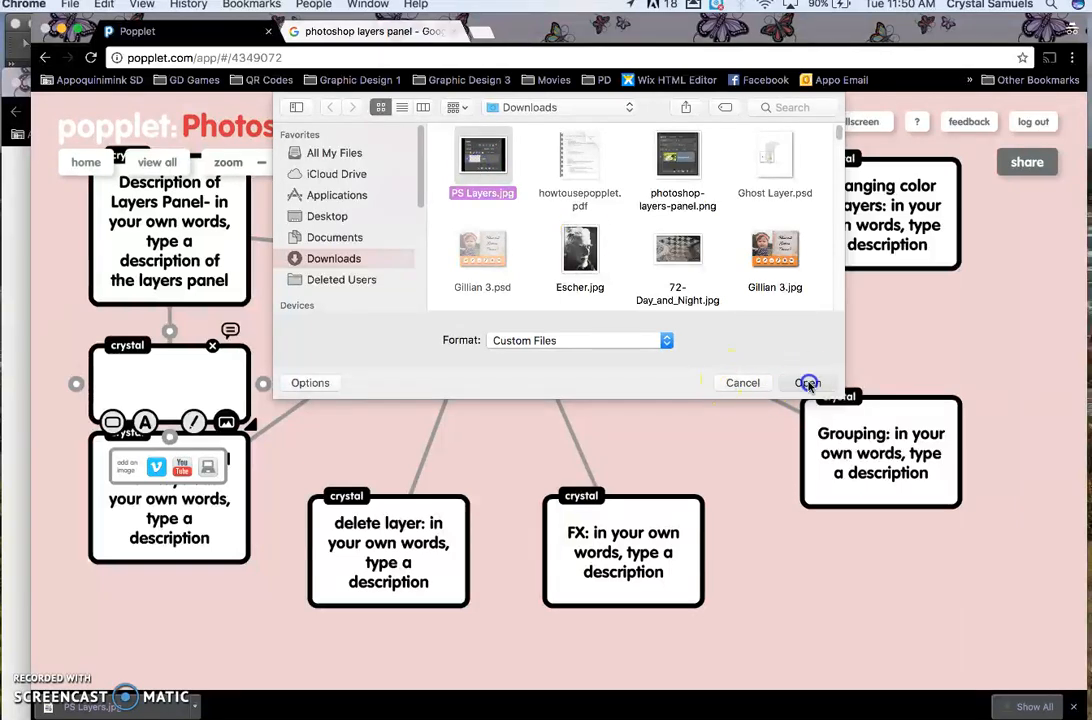
click(808, 384)
Move the Functions of Add new layer, delete layer and FX popplets down below the image
drag(203, 535, 232, 592)
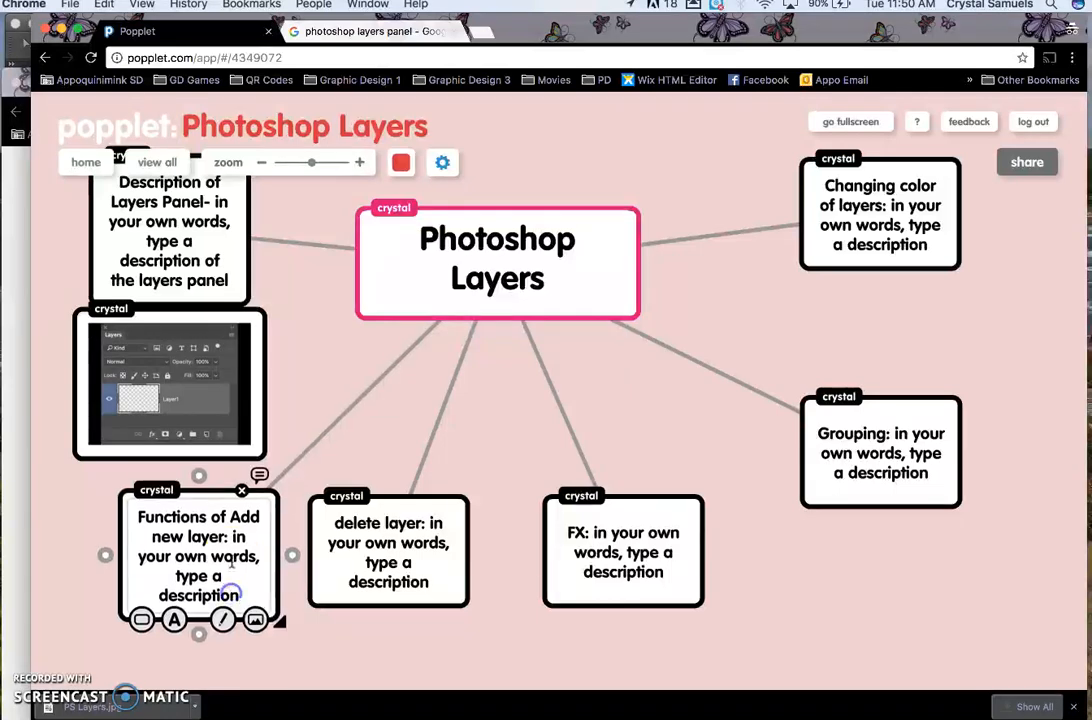
drag(390, 549, 422, 578)
drag(646, 532, 779, 571)
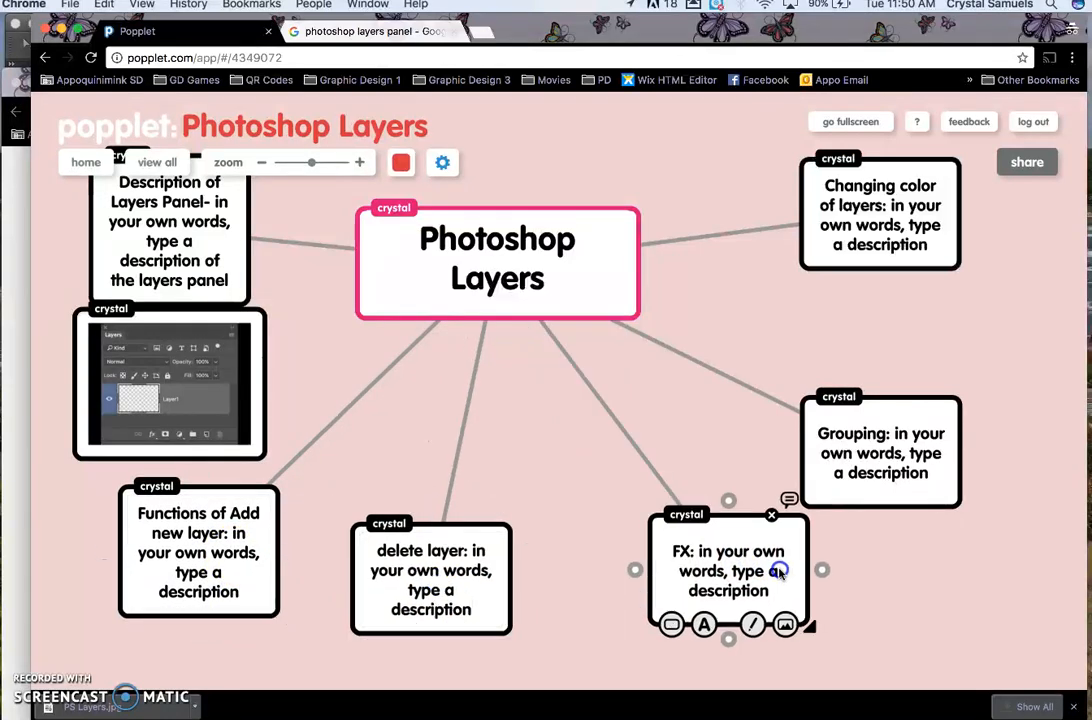
Nudge the Description of Layers Panel popplet up and shift the screenshot popplet up-left beneath it
scroll(563, 450, down, 2)
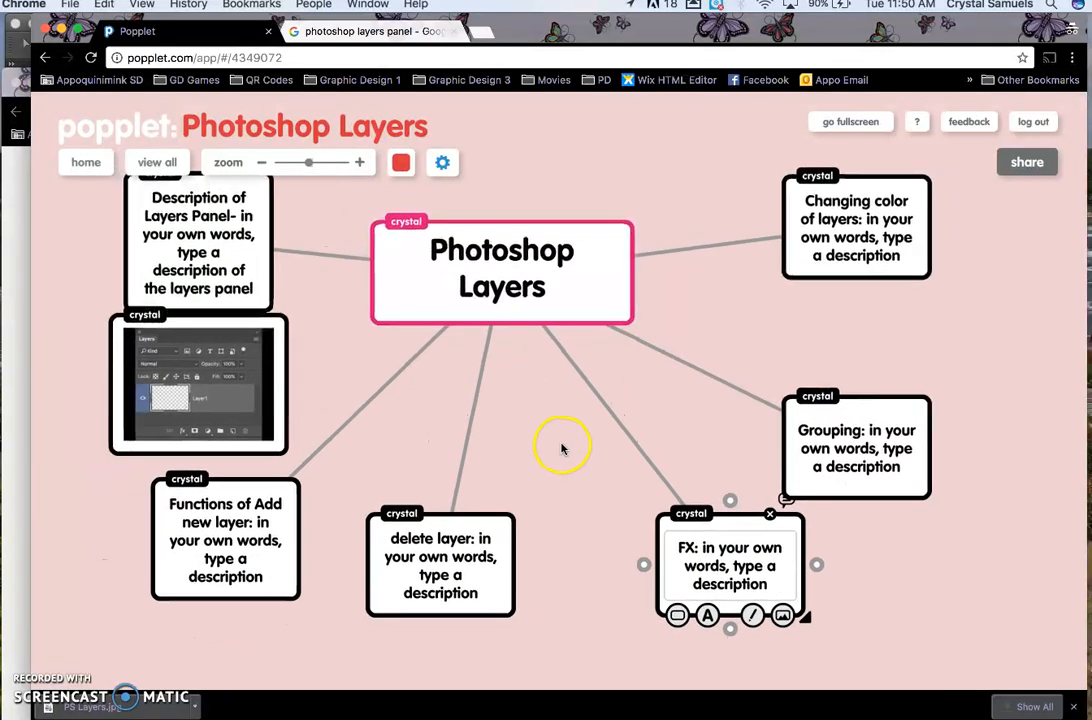
scroll(562, 448, down, 3)
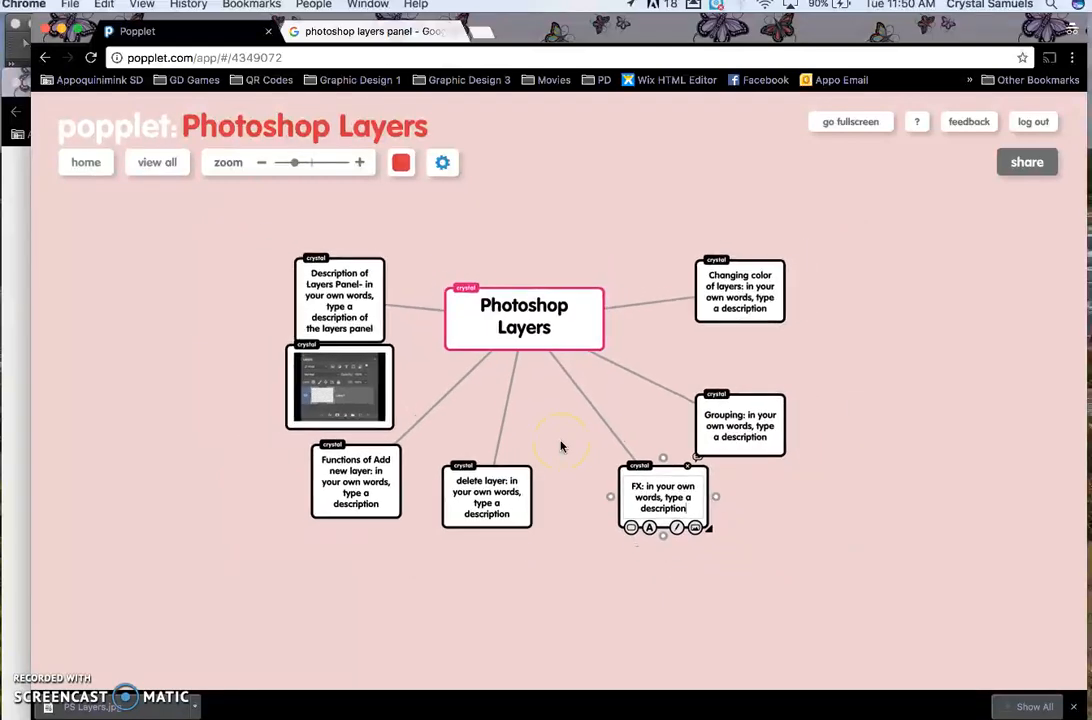
click(292, 163)
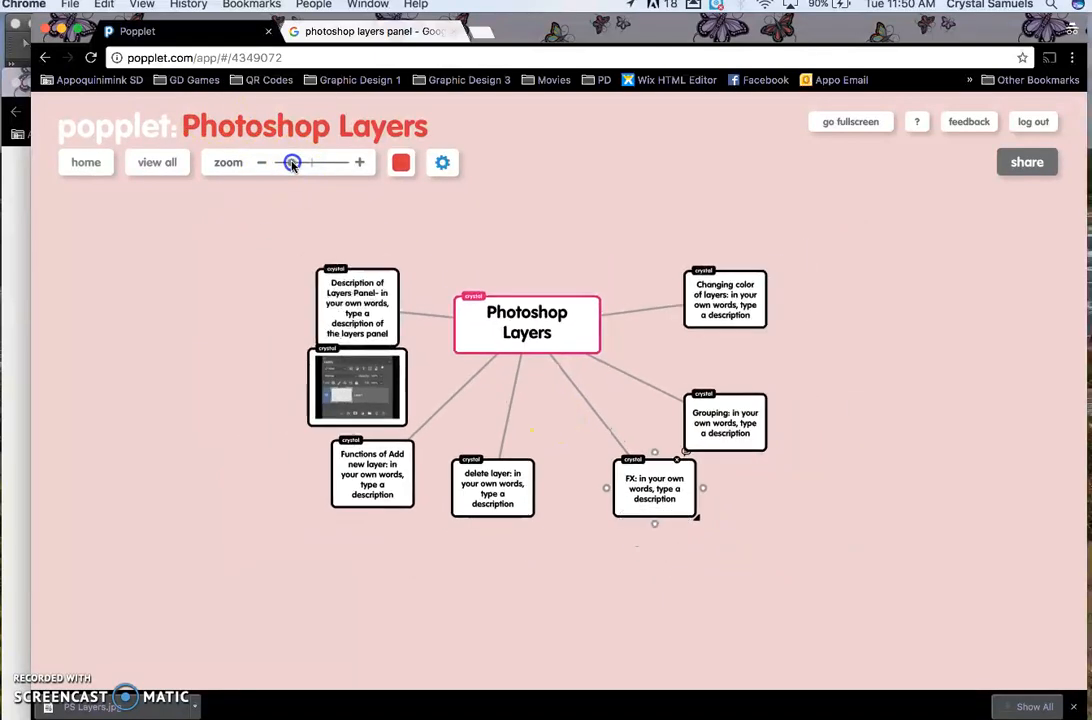
mouse_move(292, 163)
mouse_down()
mouse_move(303, 169)
mouse_move(292, 164)
mouse_up()
click(337, 268)
drag(336, 266, 348, 240)
drag(353, 388, 332, 350)
drag(293, 168, 311, 164)
drag(284, 266, 399, 368)
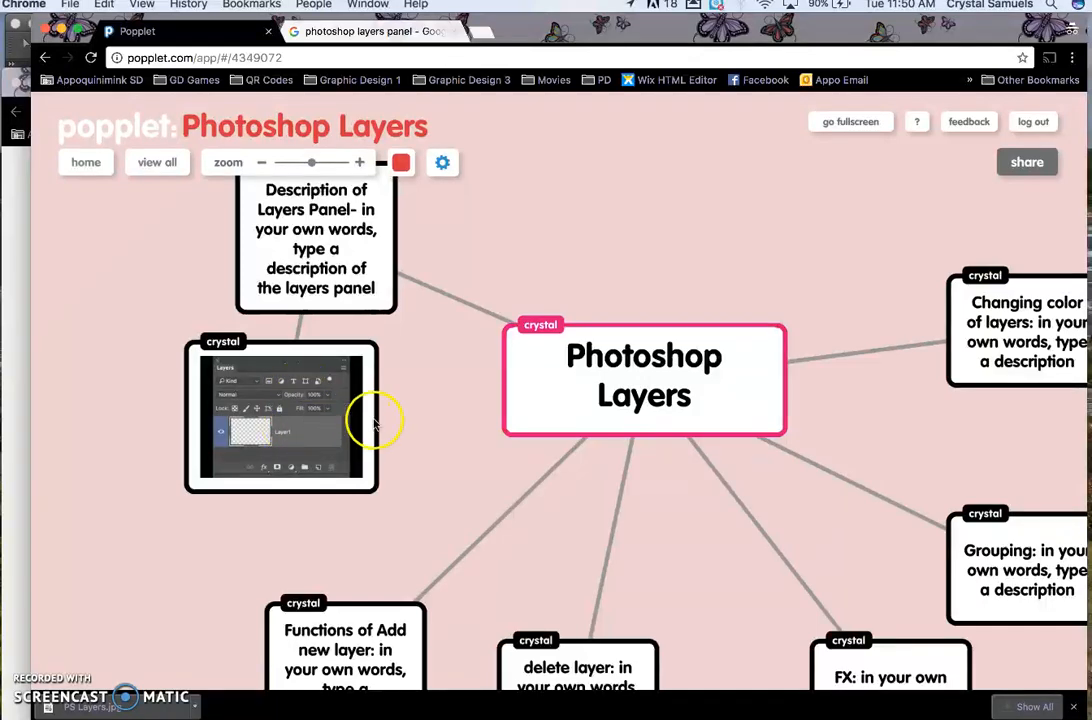
drag(463, 490, 431, 283)
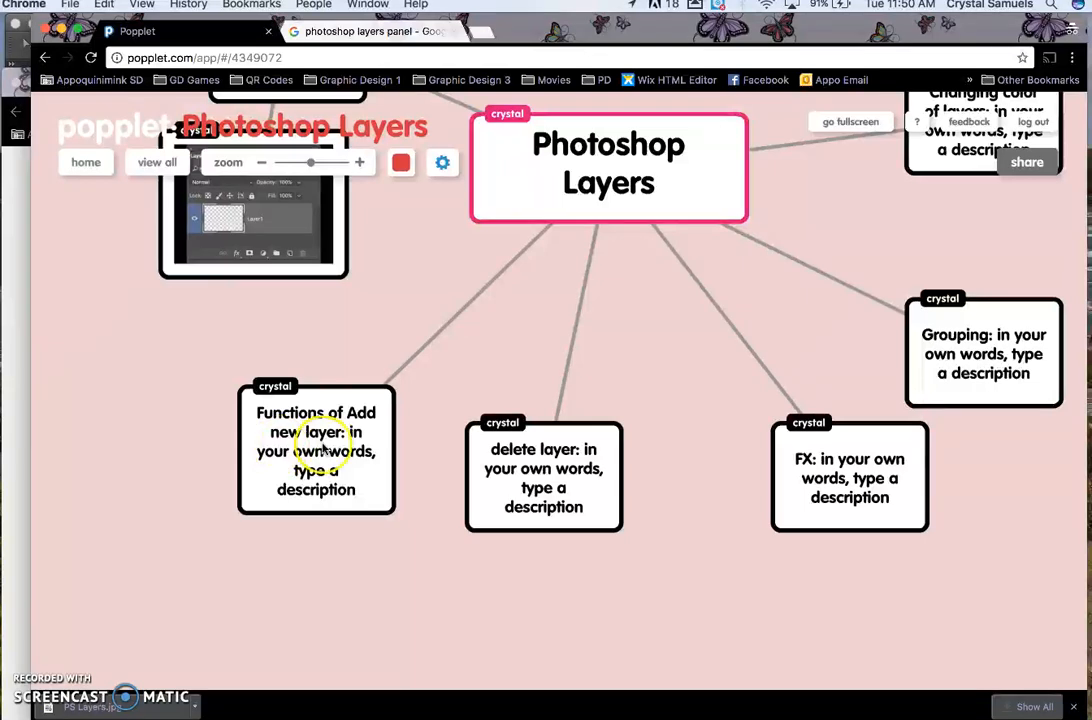
Link a PS Layers.jpg popplet below Functions of Add new layer and circle its new-layer icon in red
click(331, 487)
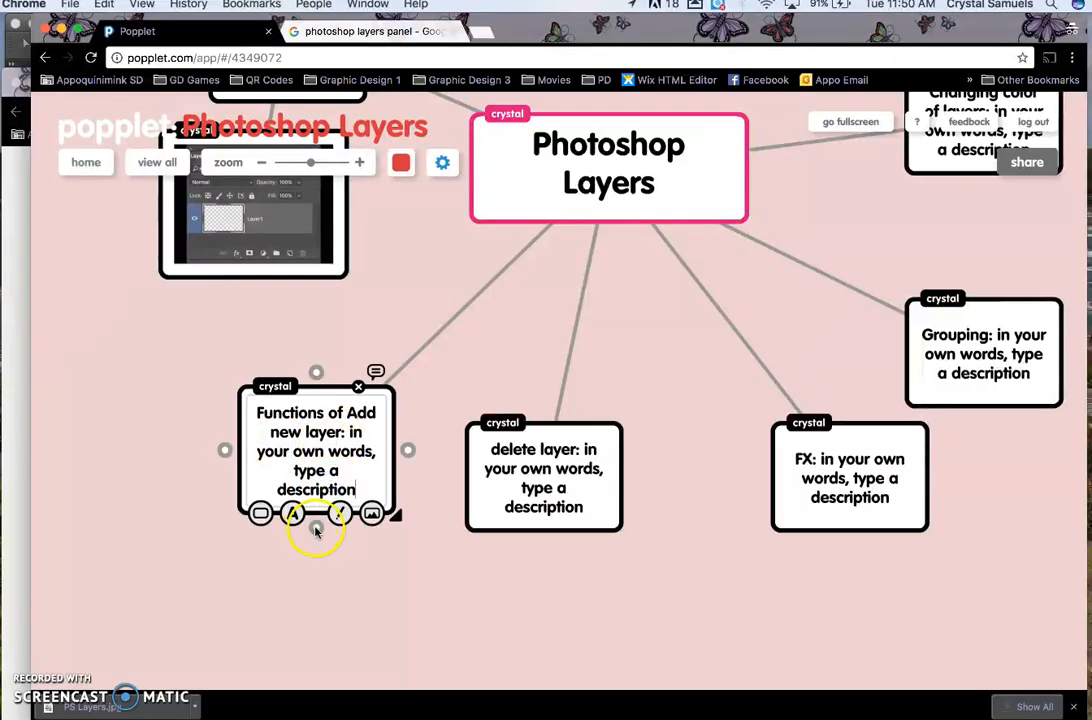
click(315, 528)
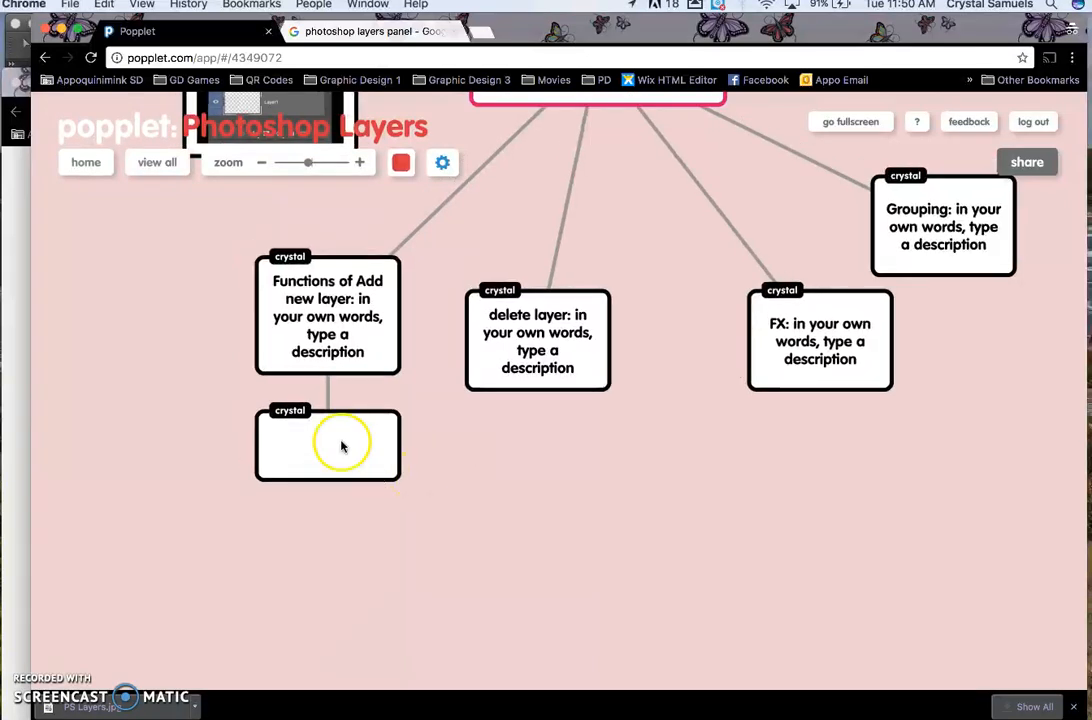
click(341, 446)
click(381, 482)
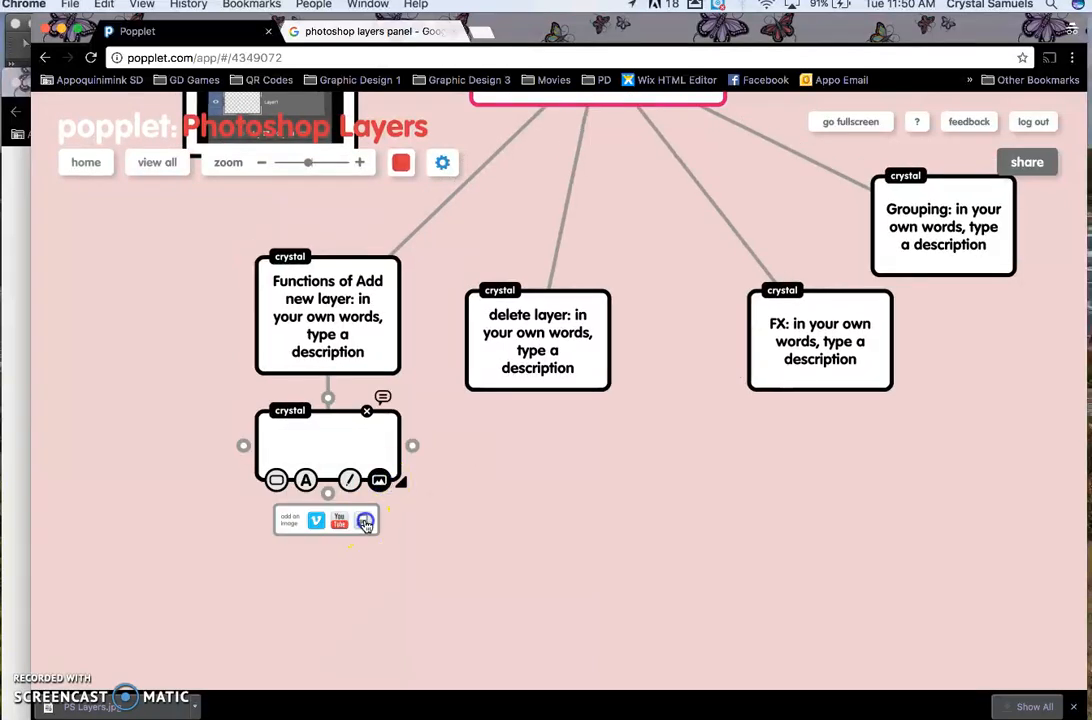
click(365, 522)
click(489, 166)
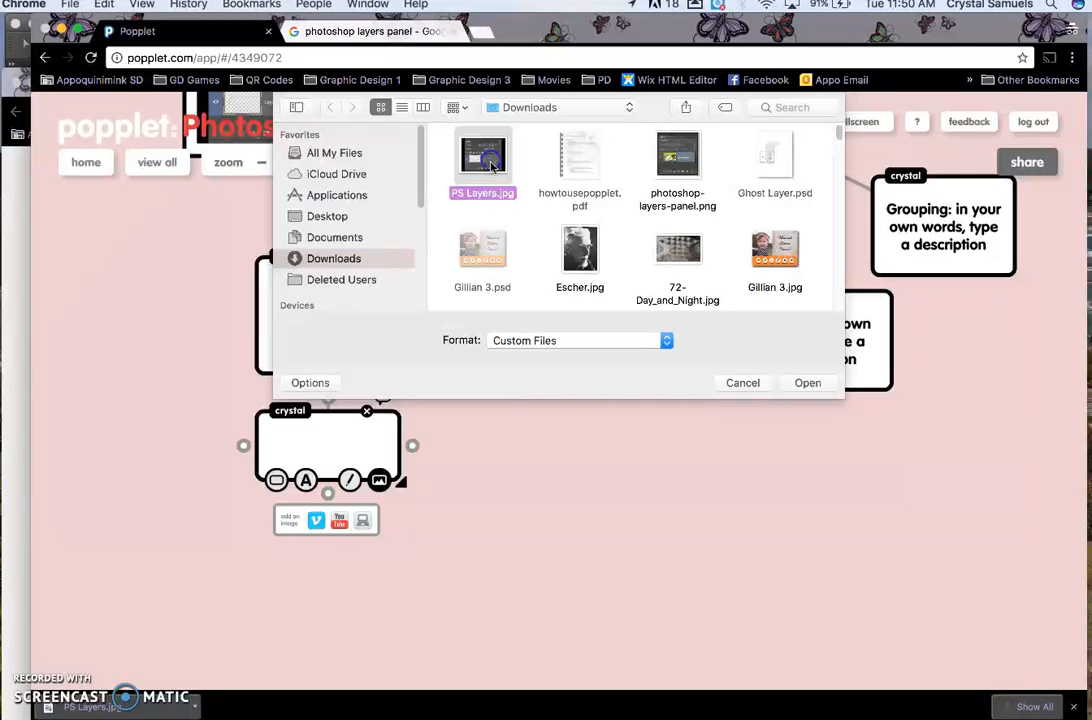
click(806, 382)
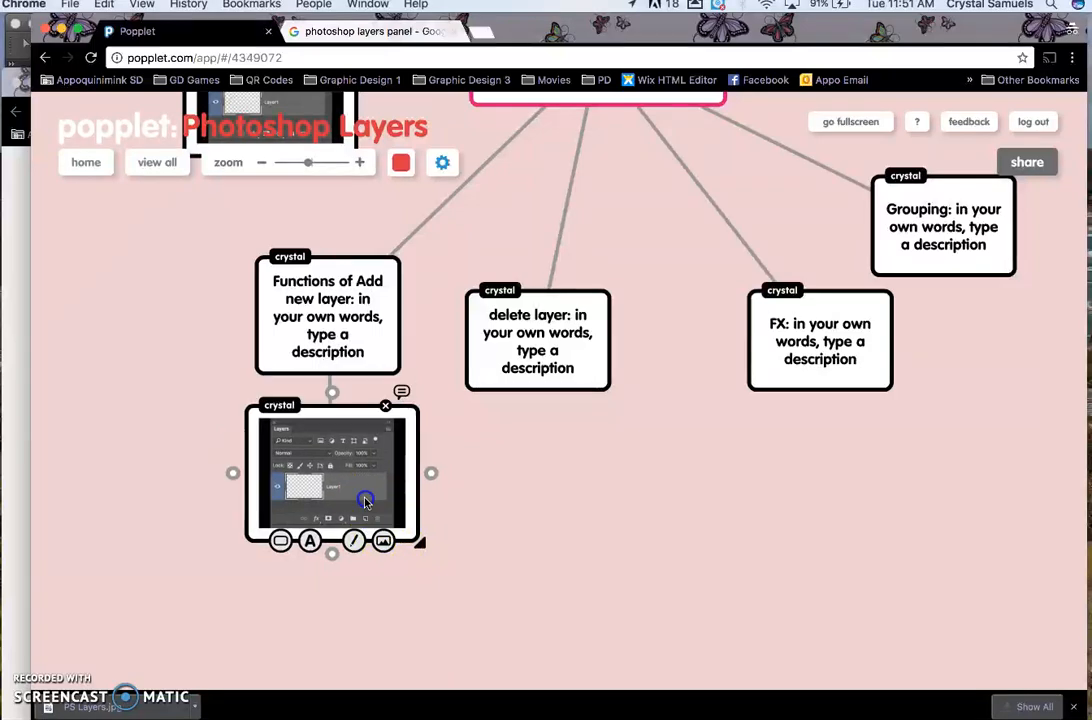
click(352, 541)
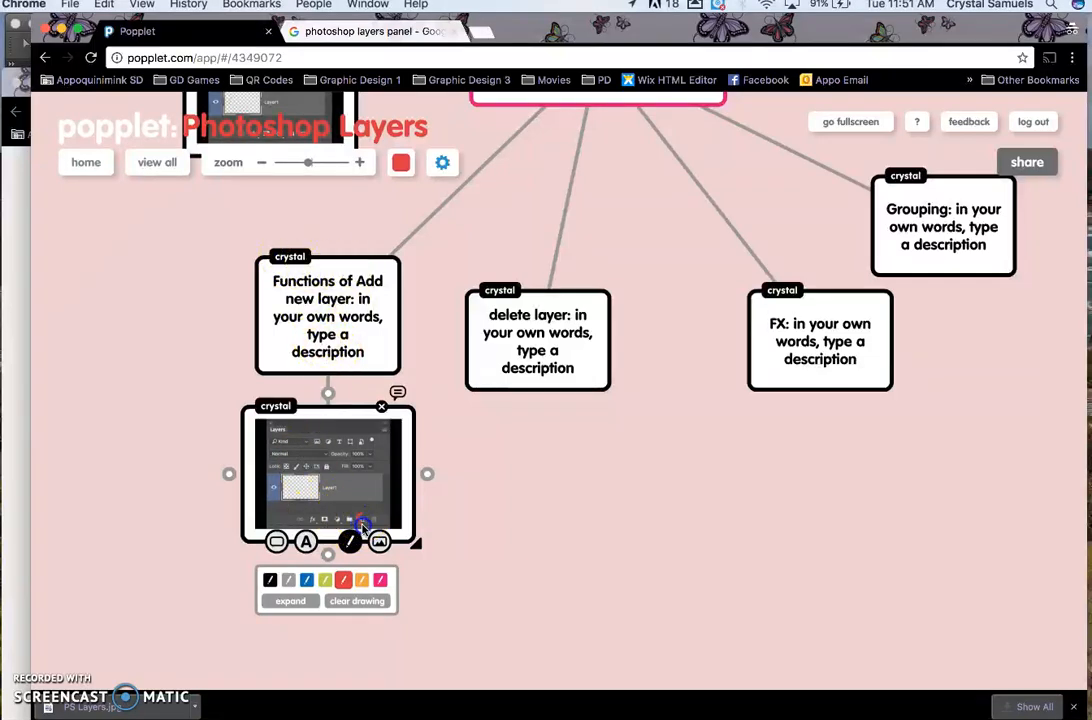
drag(362, 516, 362, 517)
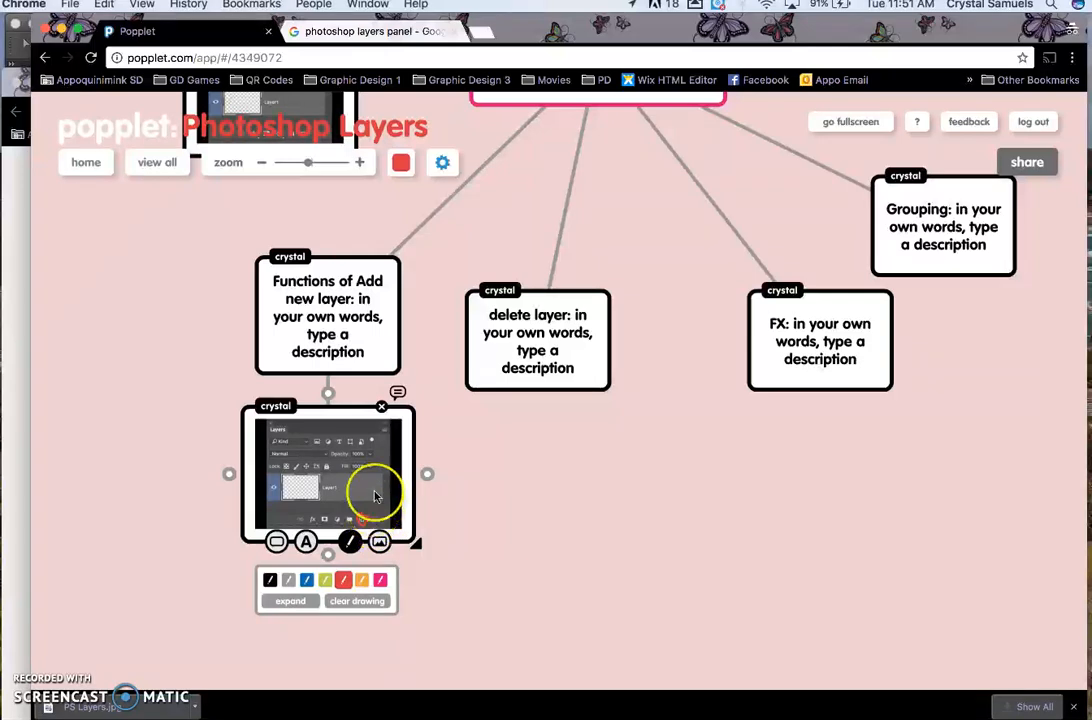
Link a PS Layers.jpg popple below delete layer, shift it down, and circle the trash icon in pink
click(545, 372)
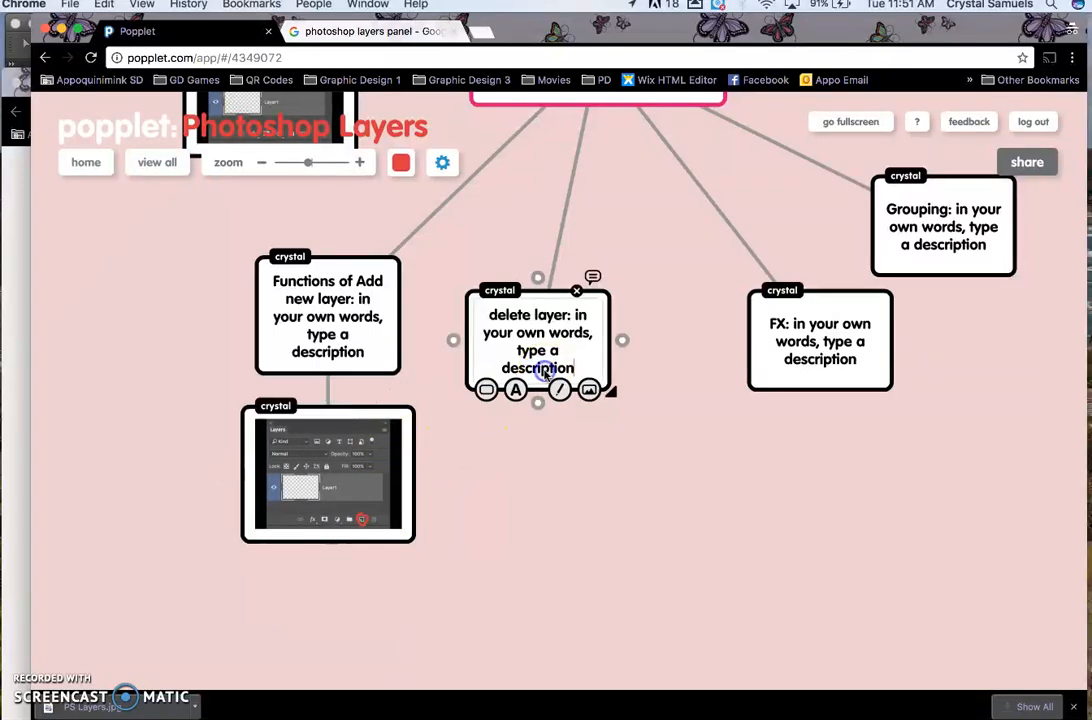
click(537, 403)
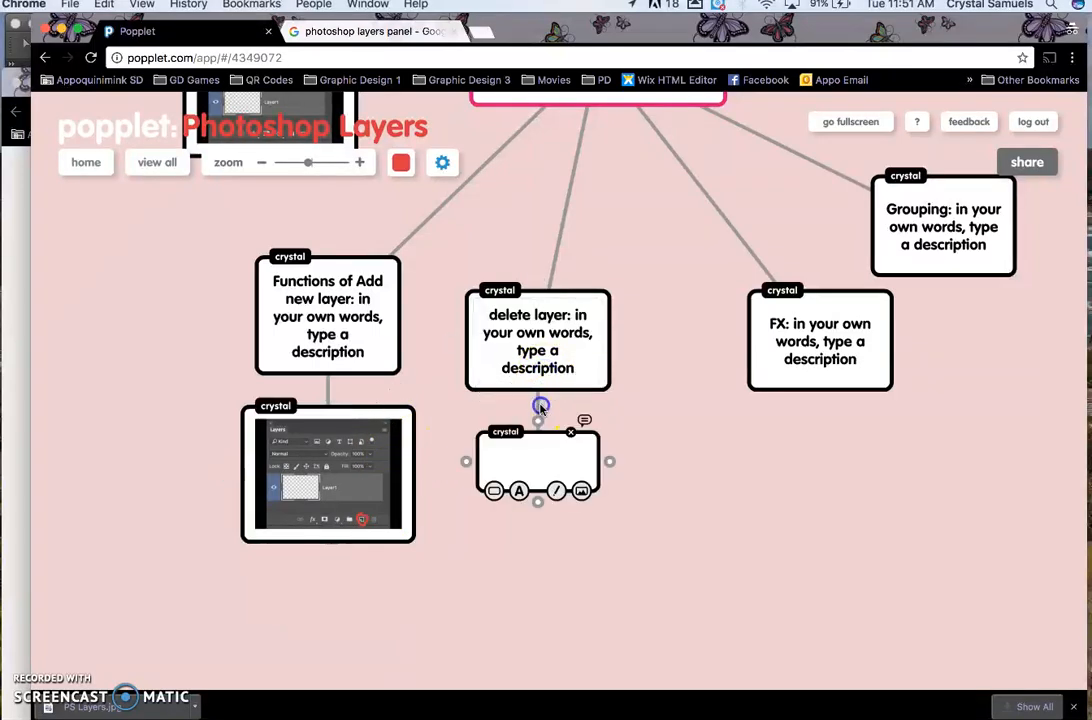
click(589, 498)
click(569, 540)
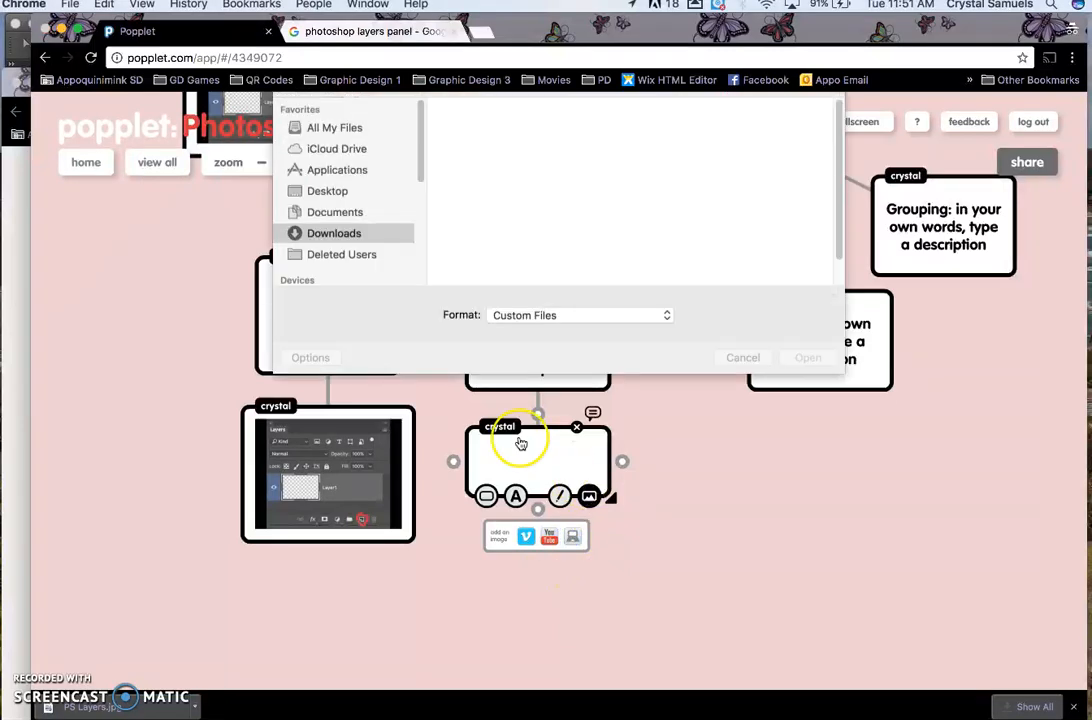
click(483, 158)
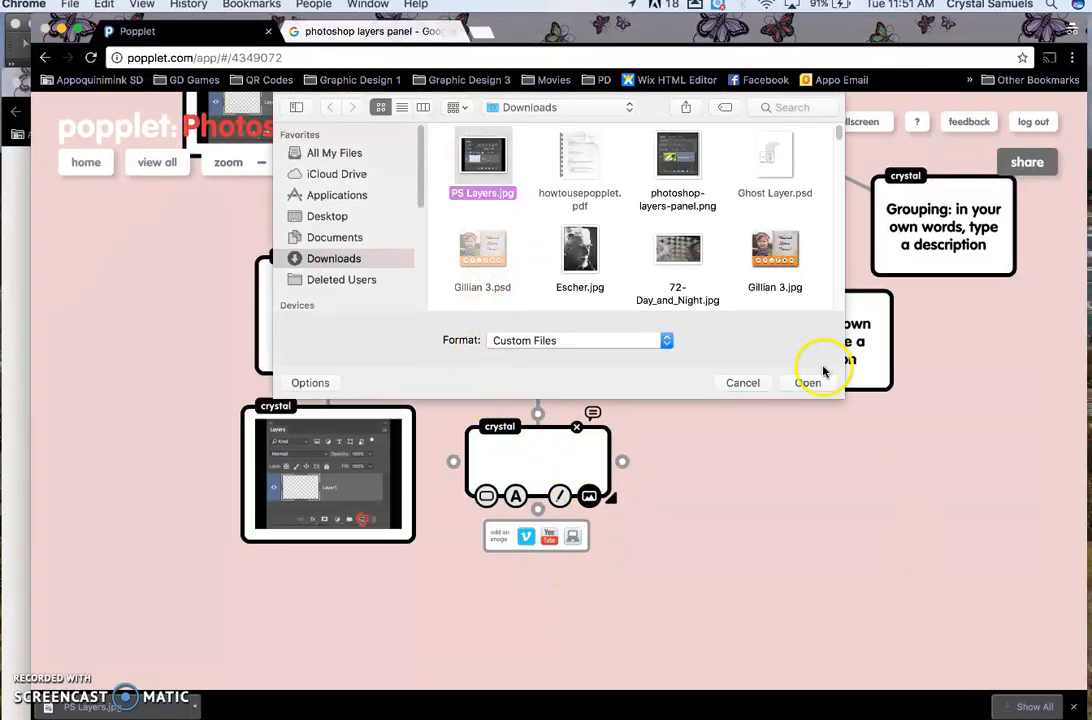
click(808, 386)
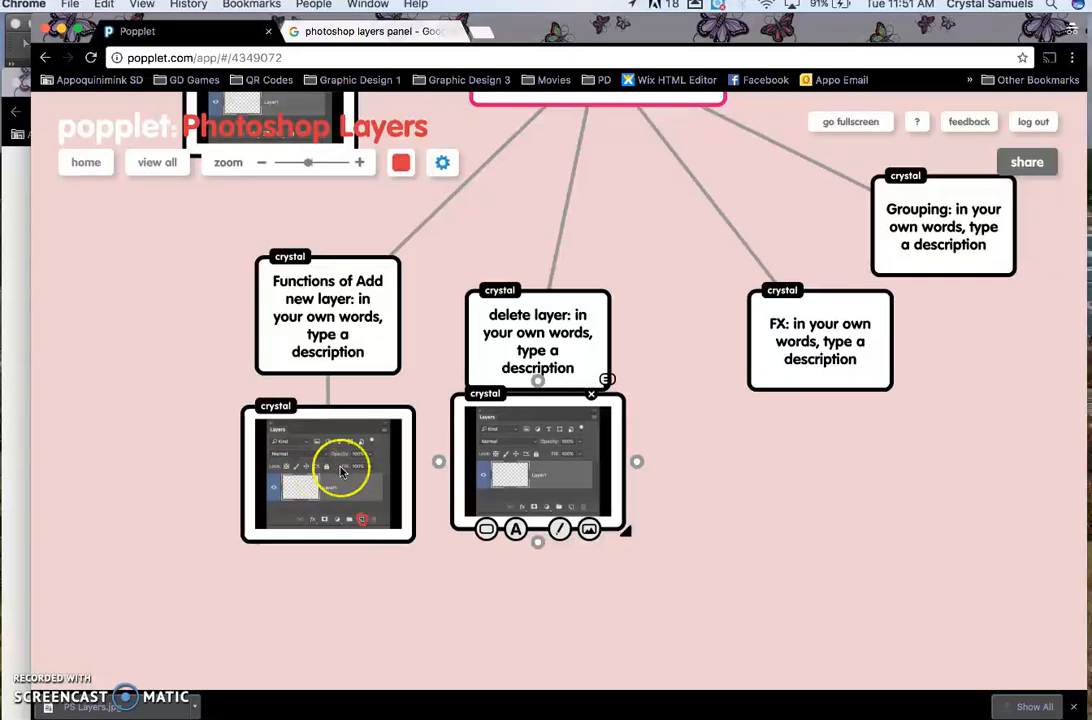
drag(556, 414, 561, 447)
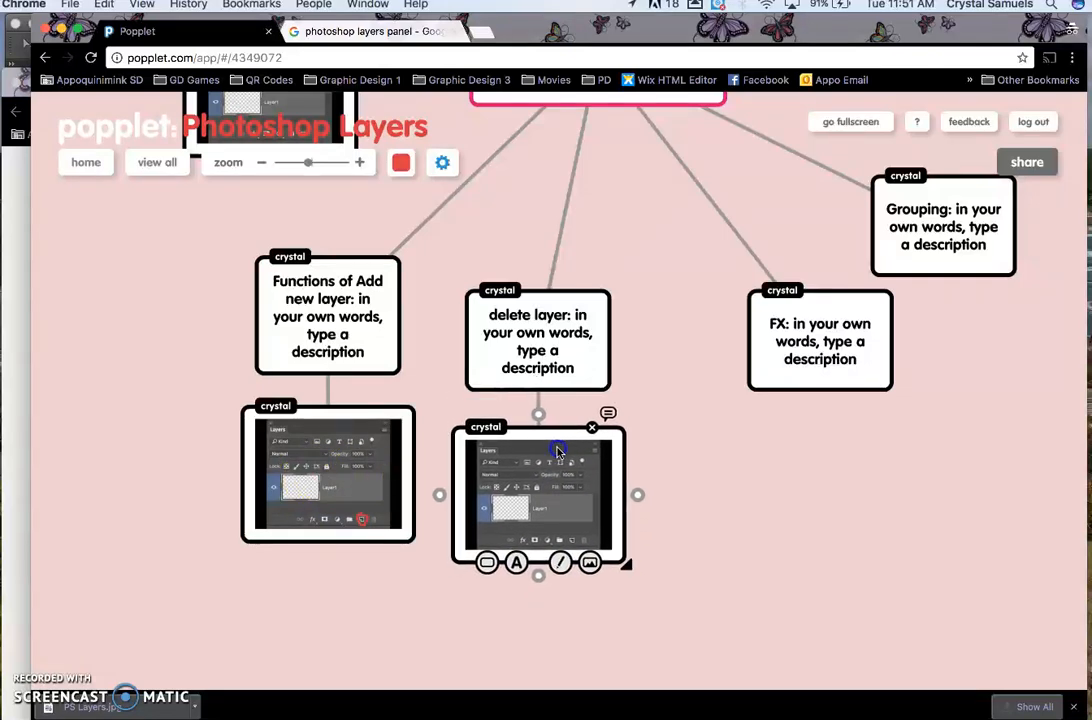
click(563, 562)
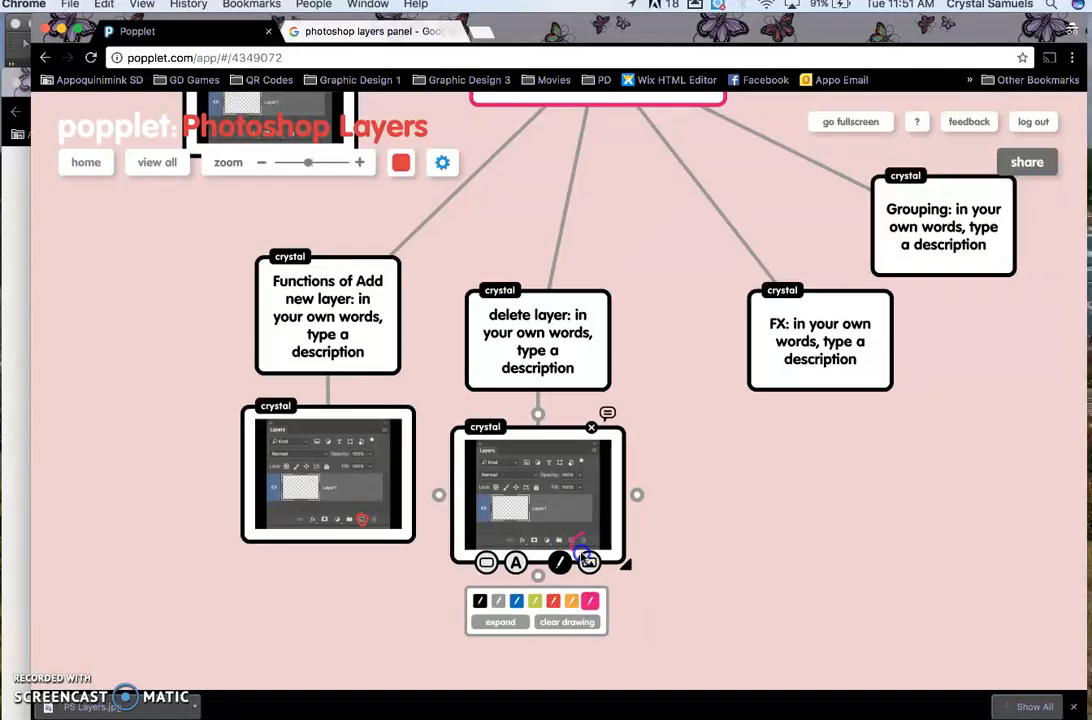
drag(583, 553, 588, 536)
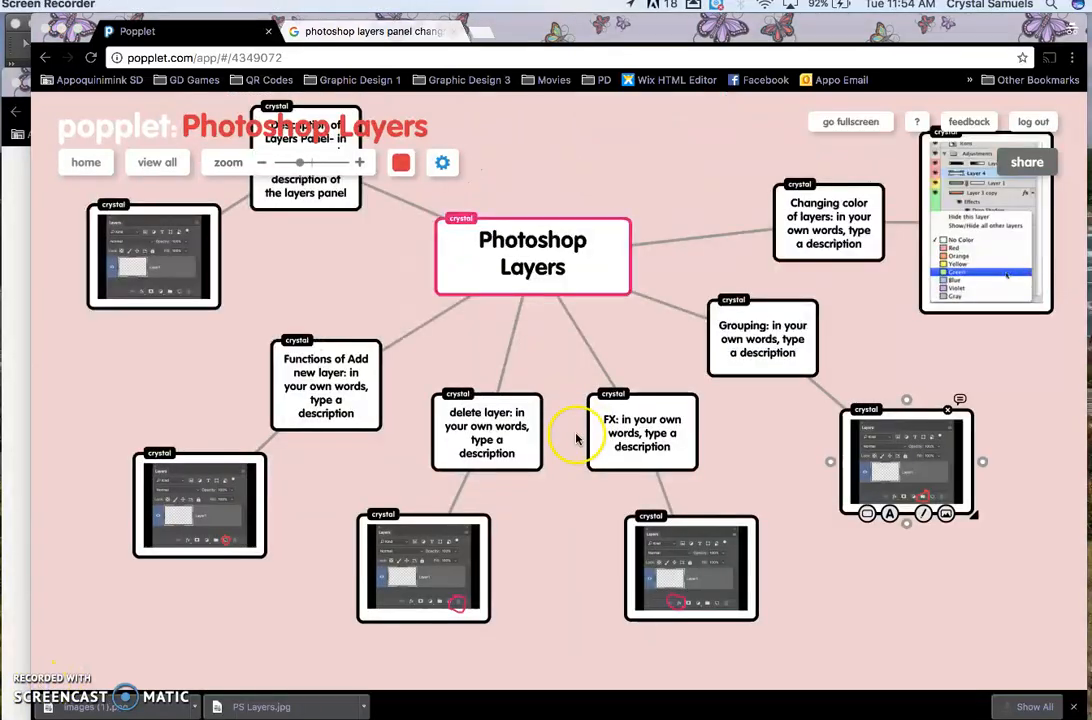
Review the mind map against the Schoology assignment rubric, then return to the Photoshop layers image results
scroll(541, 360, up, 5)
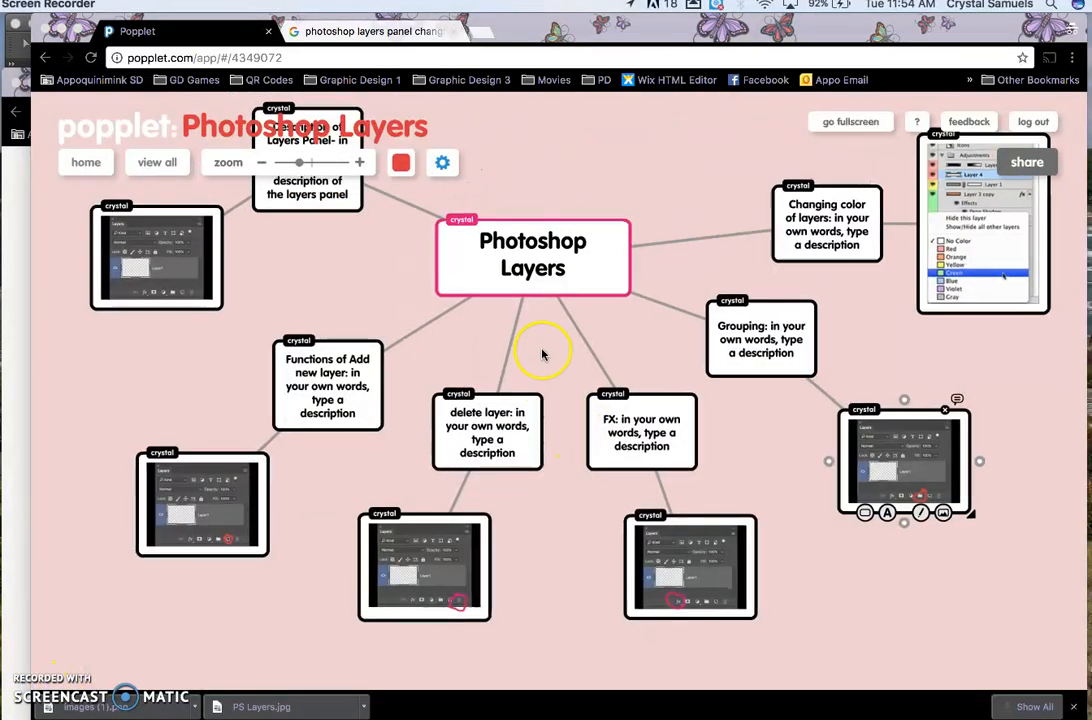
scroll(539, 385, down, 5)
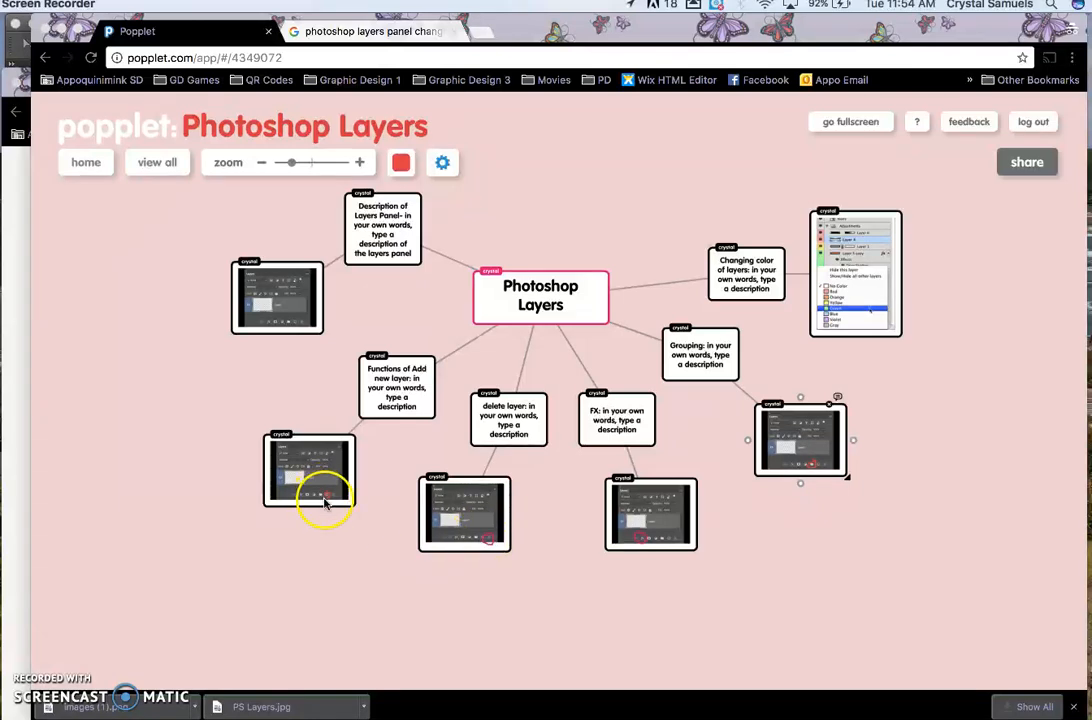
click(801, 469)
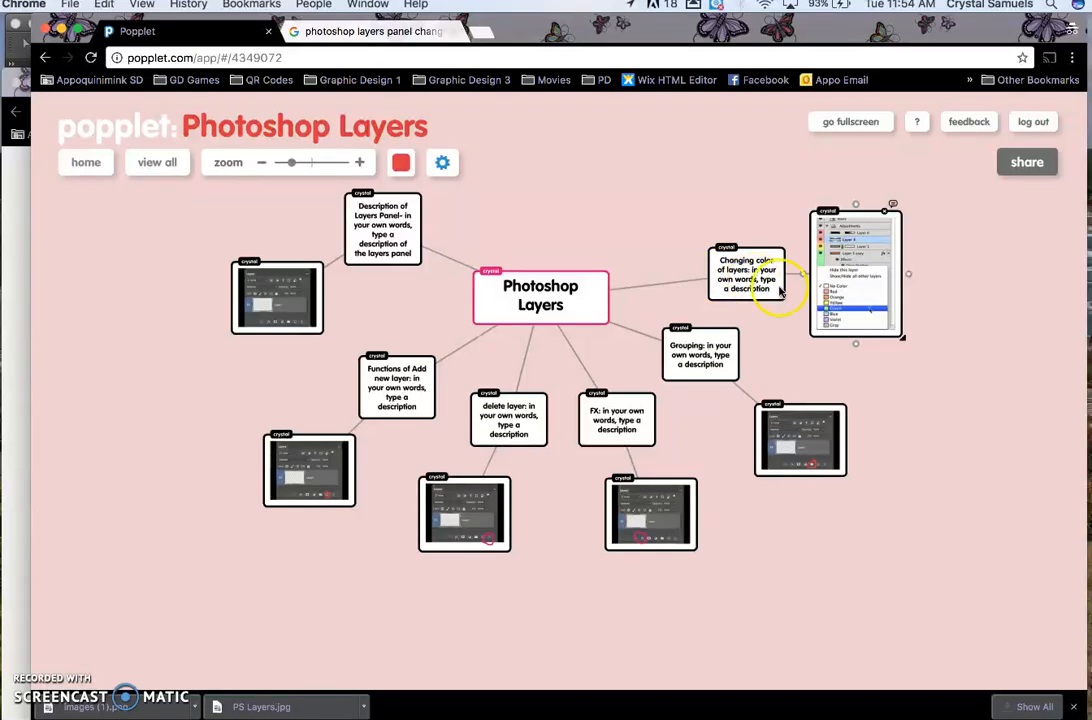
click(15, 228)
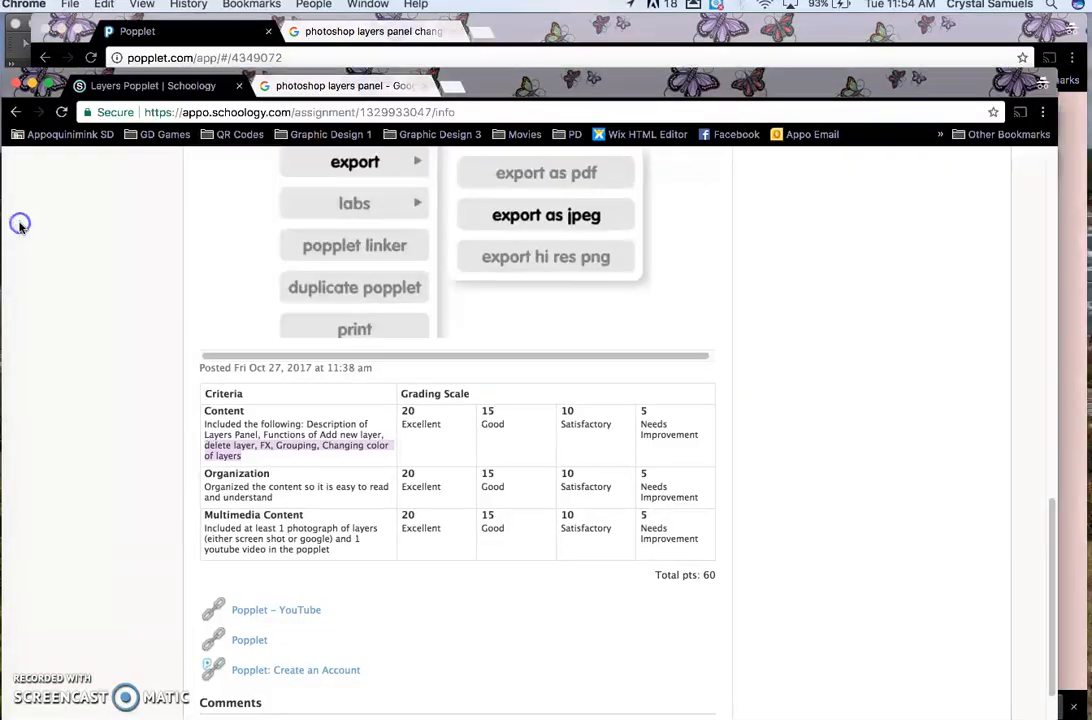
click(312, 540)
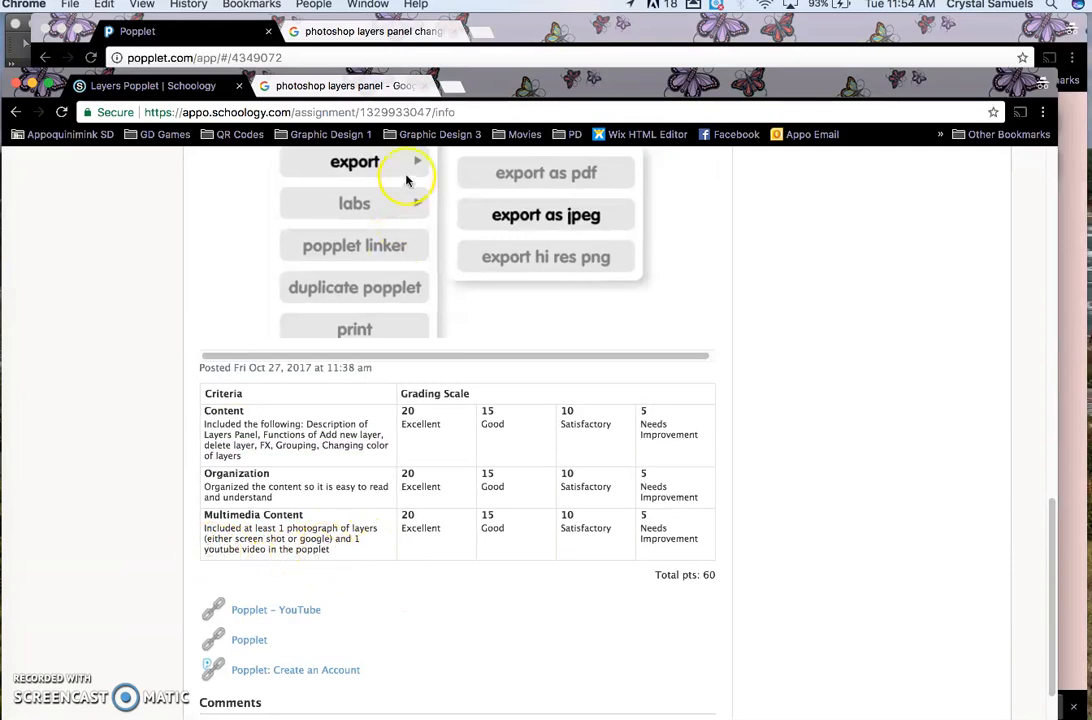
click(352, 35)
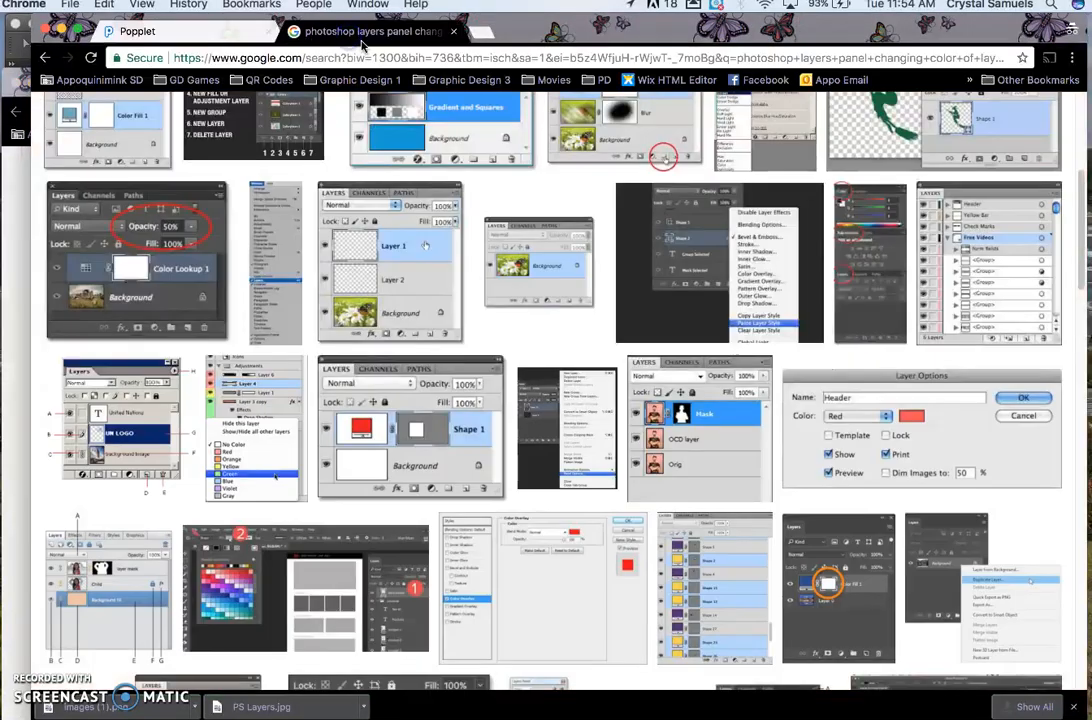
In a new incognito tab, search 'youtube', then search youtube.com for 'photoshop layers'
click(483, 32)
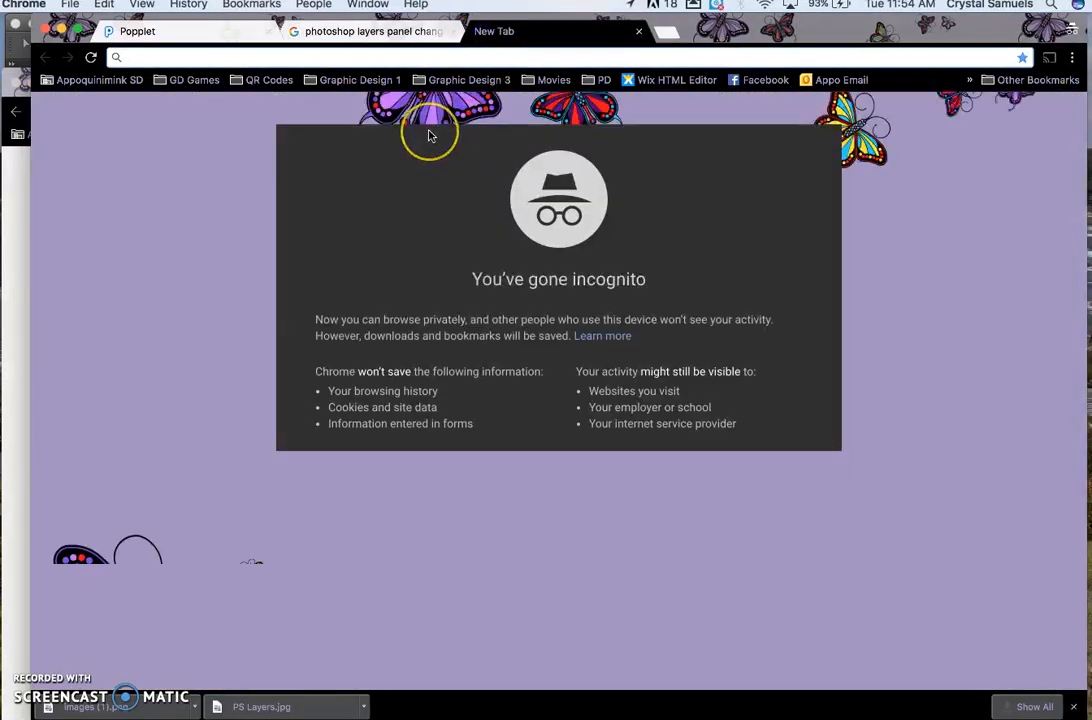
text(youtube)
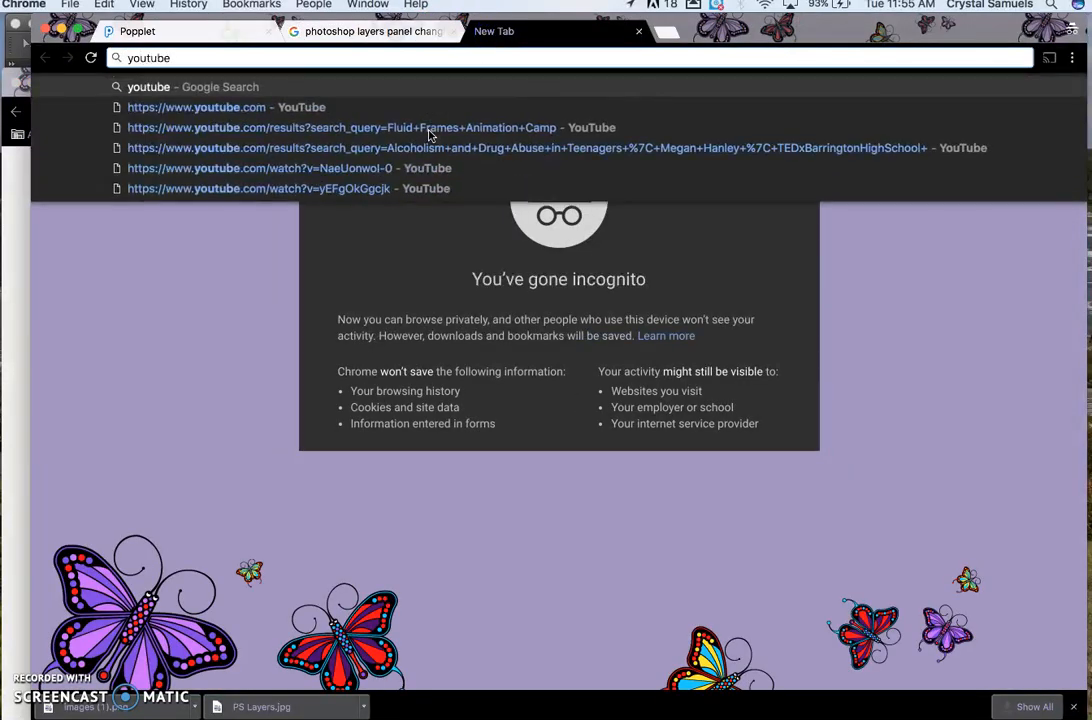
key(Return)
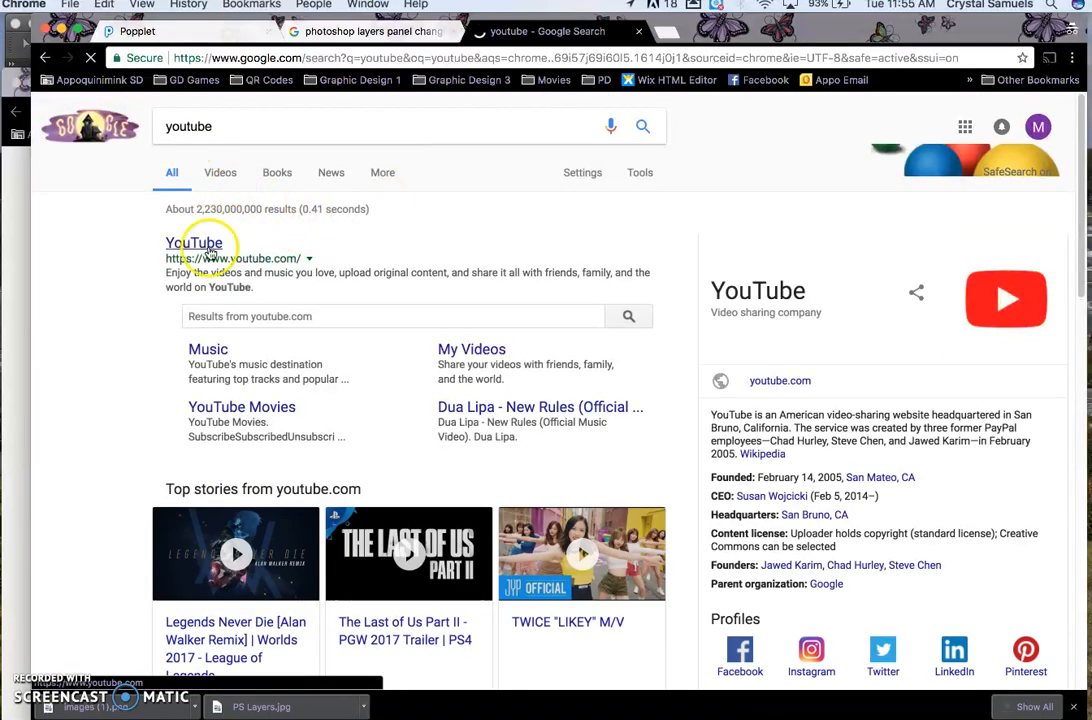
click(221, 317)
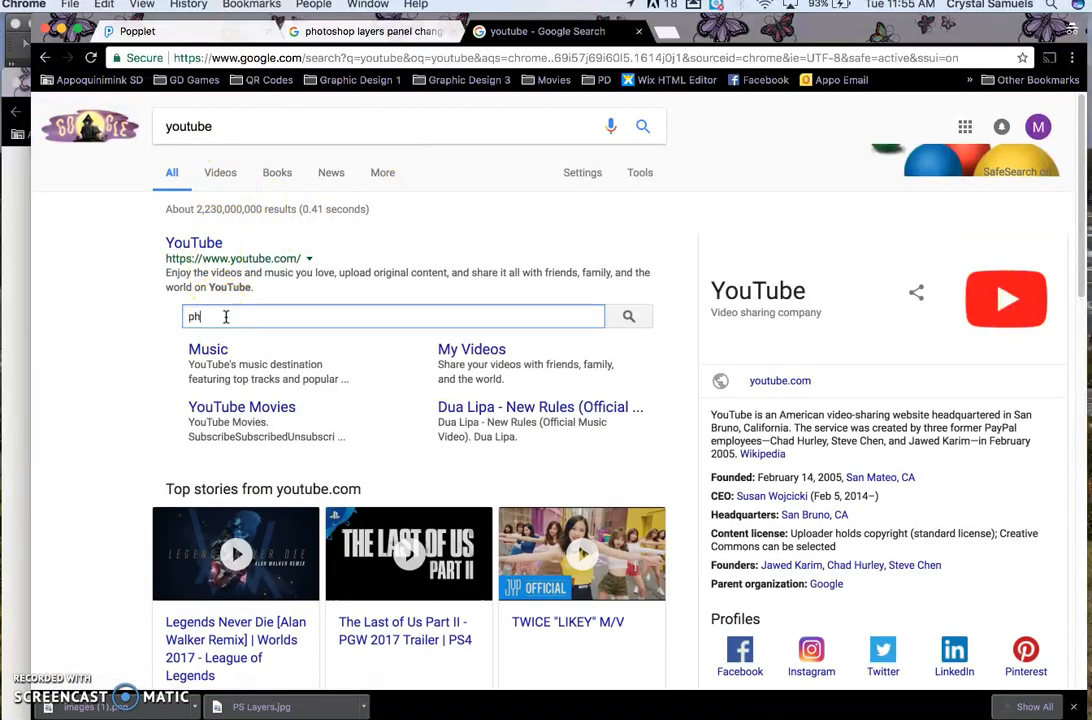
text(photoshop layers)
key(Return)
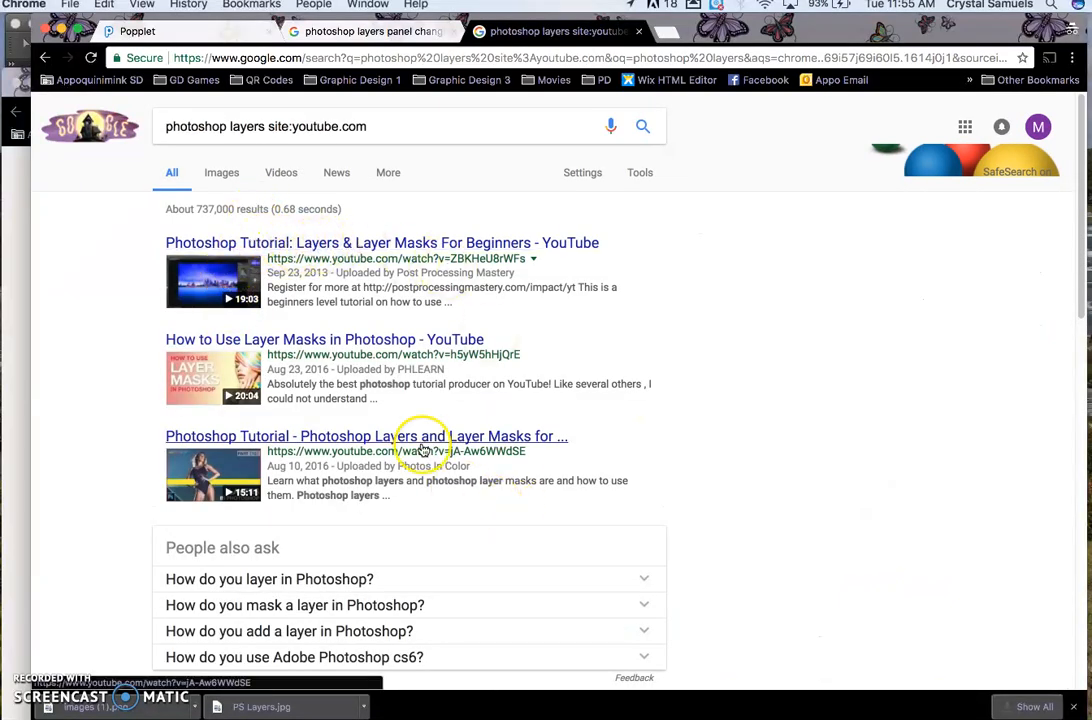
scroll(418, 443, down, 3)
scroll(424, 450, down, 4)
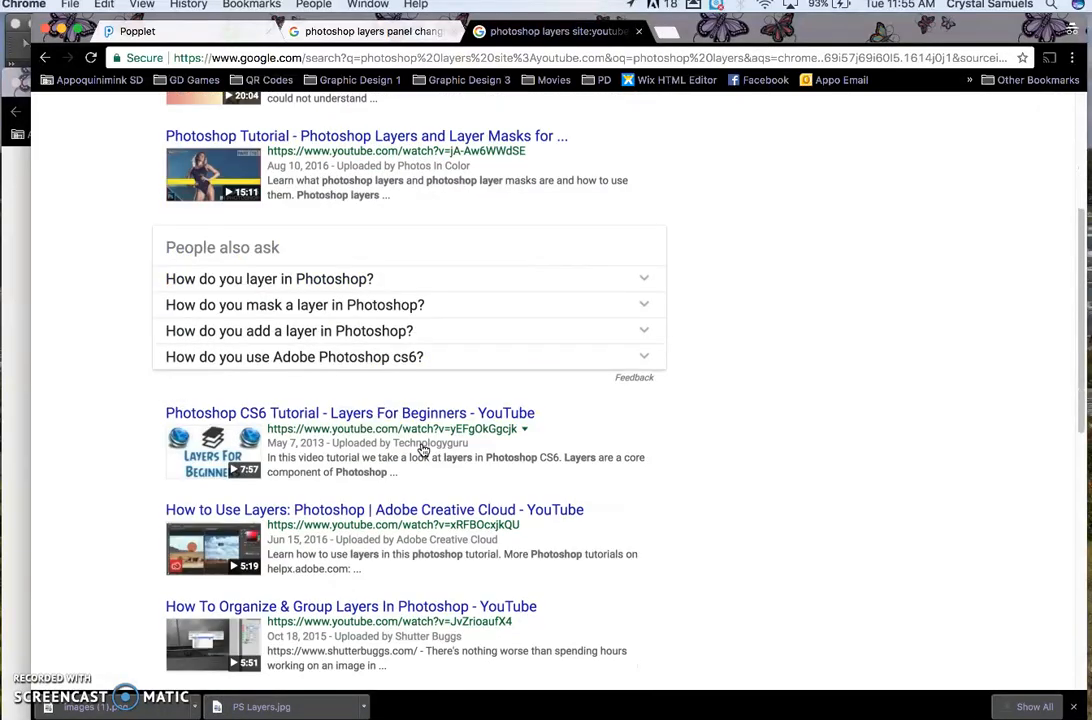
scroll(424, 450, up, 6)
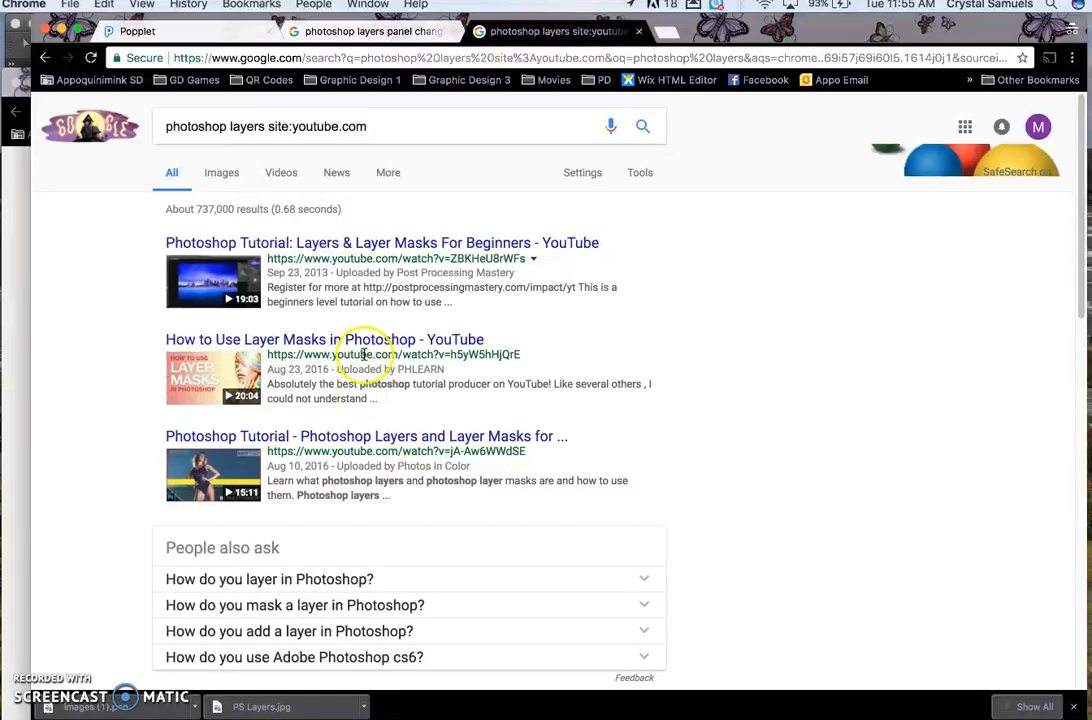
Open 'Photoshop Tutorial: Layers & Layer Masks For Beginners', pause it at 0:02, and copy its URL
click(350, 243)
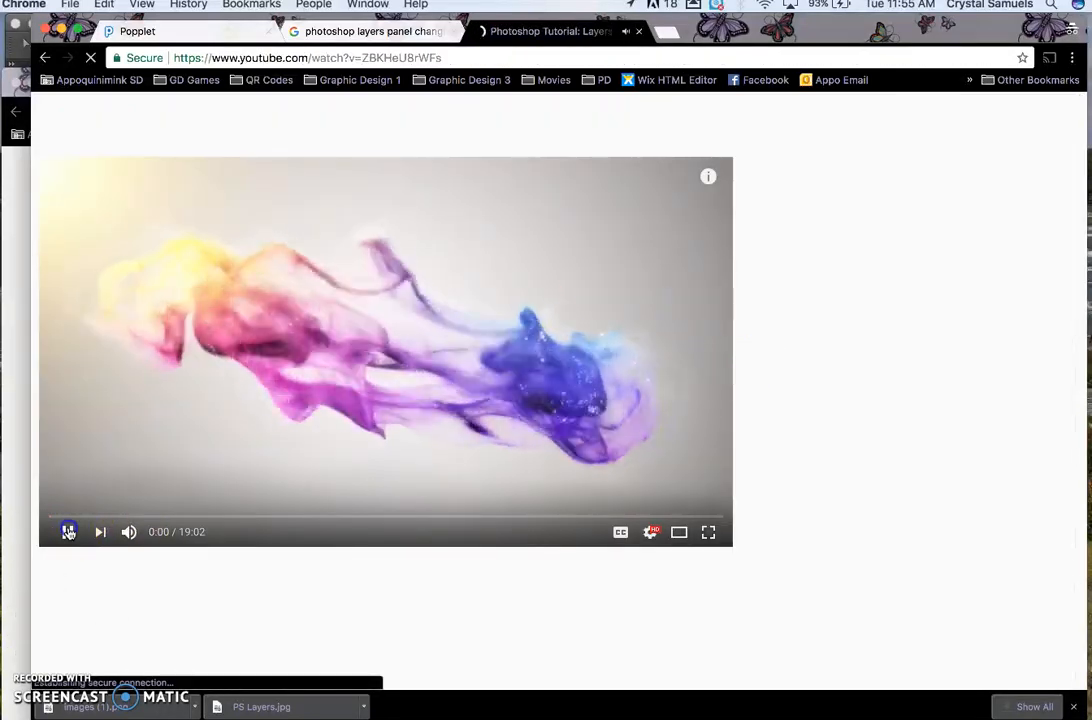
click(61, 532)
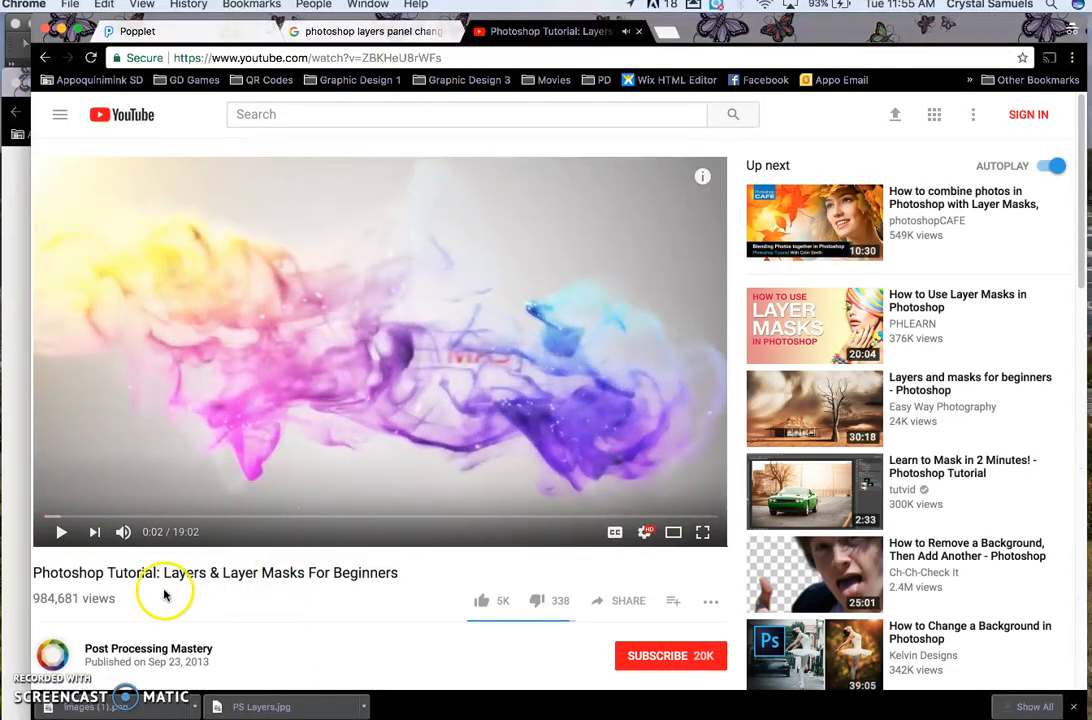
scroll(175, 585, down, 4)
scroll(185, 592, up, 4)
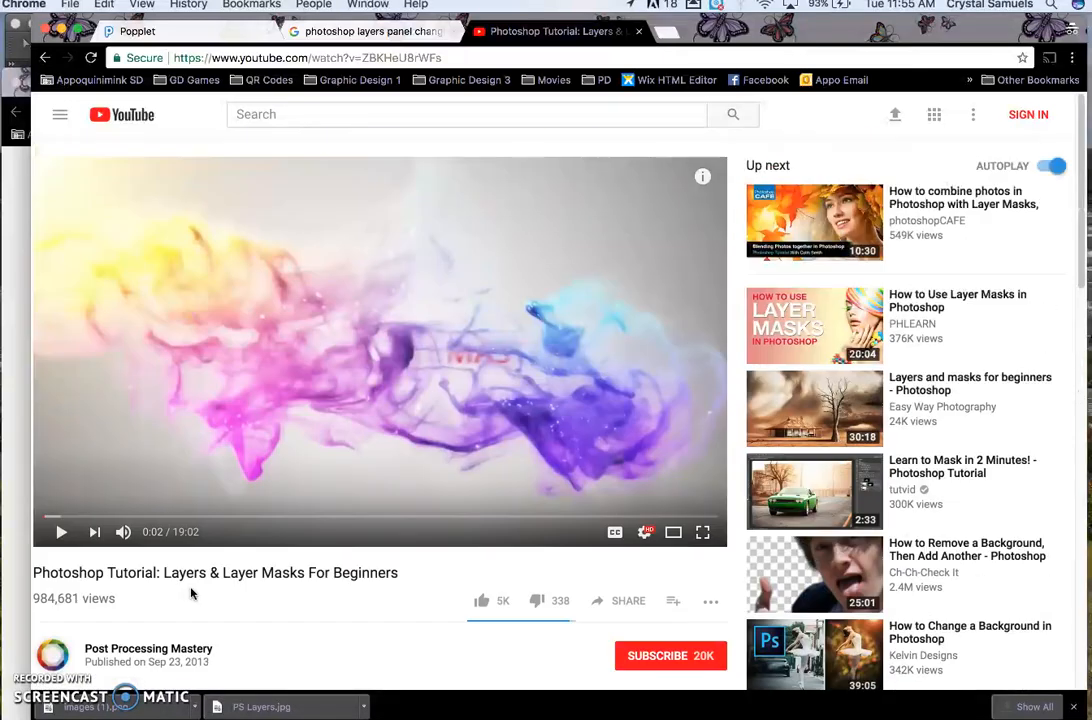
click(255, 60)
key(super+c)
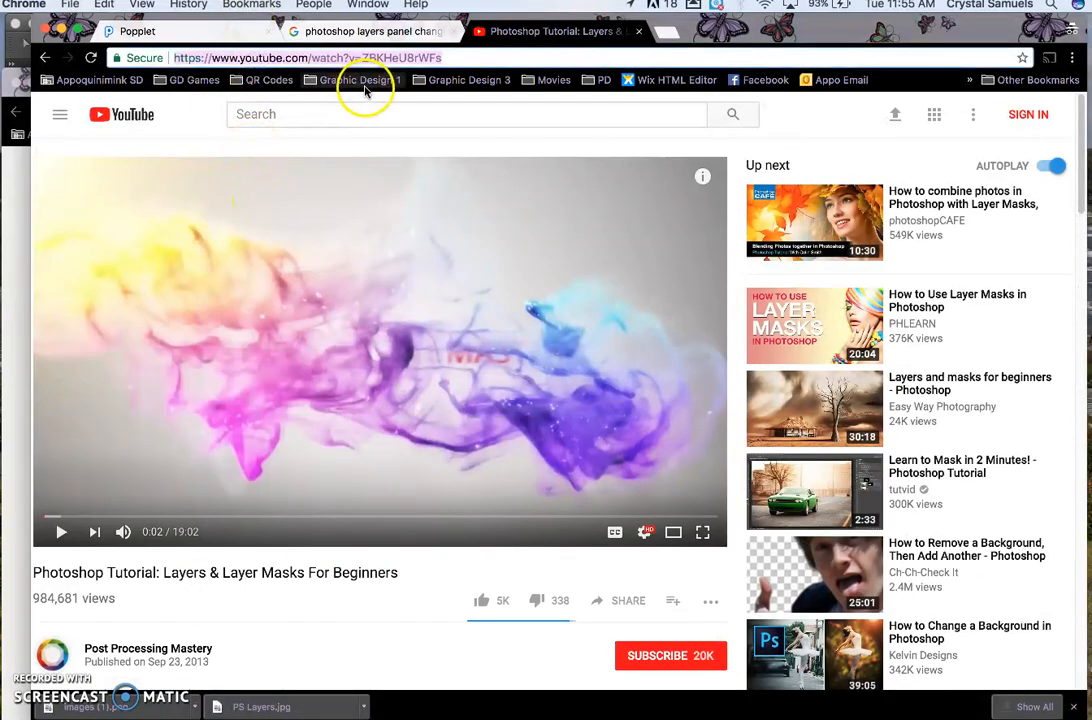
Add a new empty popple connected beside the Description of Layers Panel popple
click(216, 34)
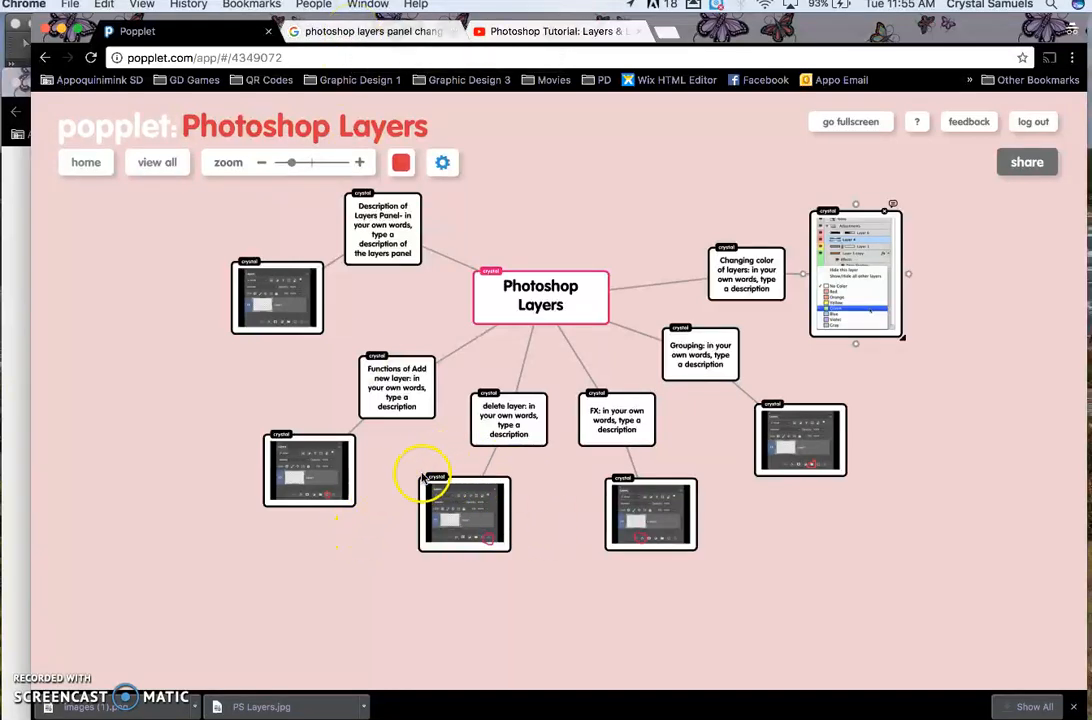
click(279, 307)
click(368, 244)
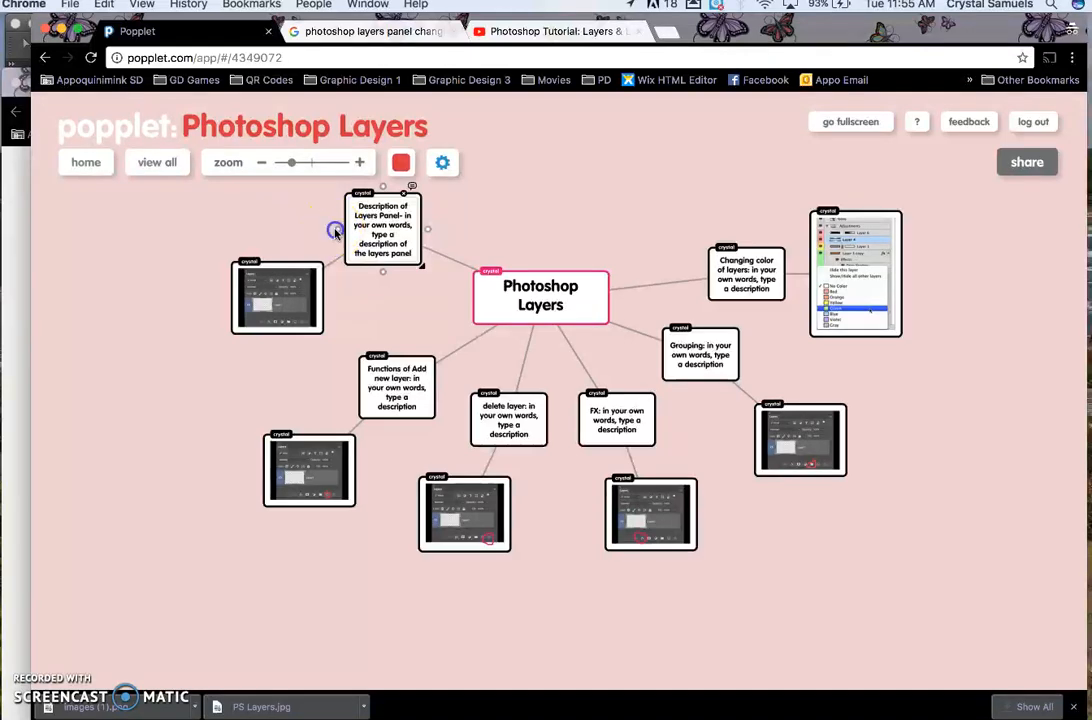
click(335, 231)
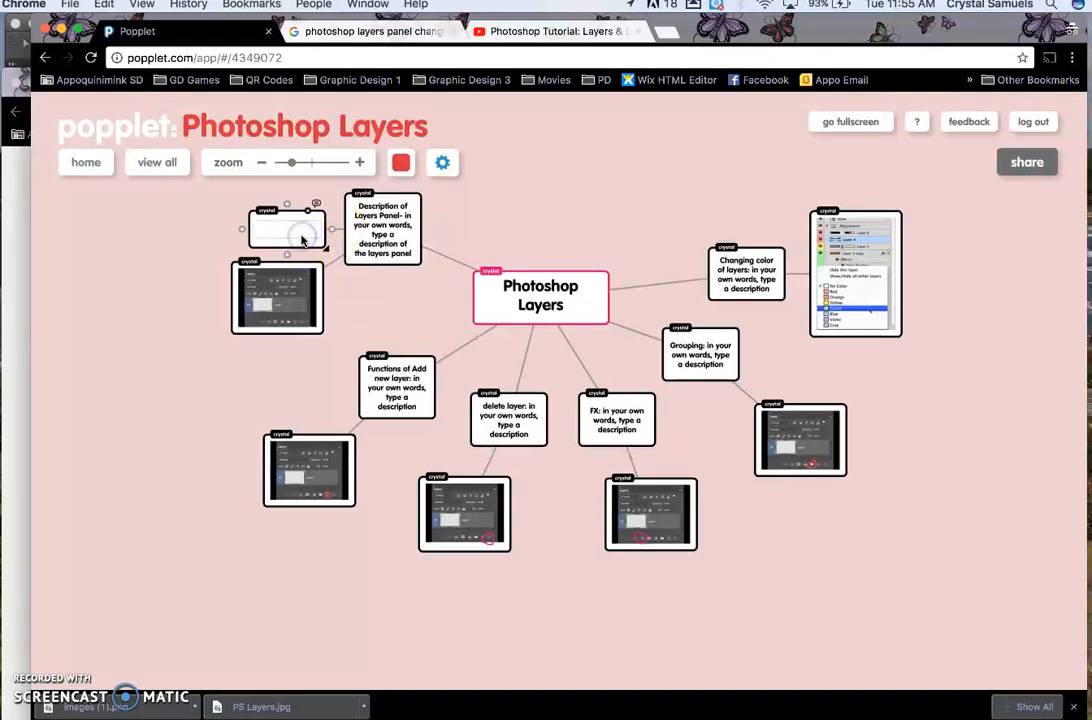
drag(292, 163, 322, 168)
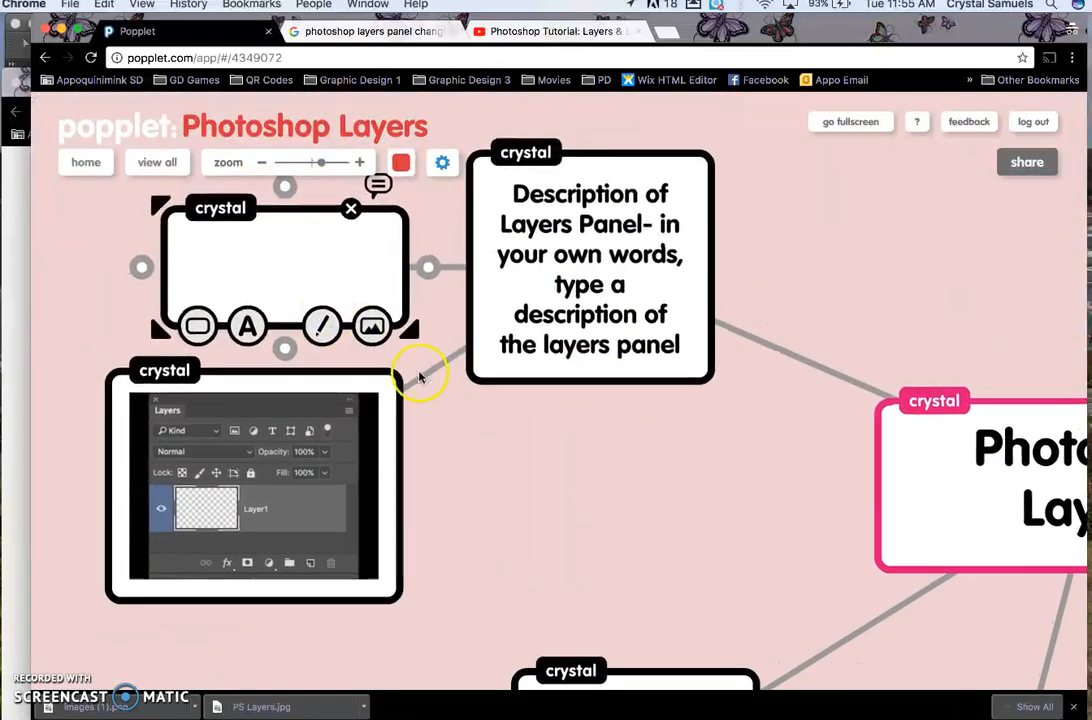
drag(484, 449, 584, 507)
click(441, 332)
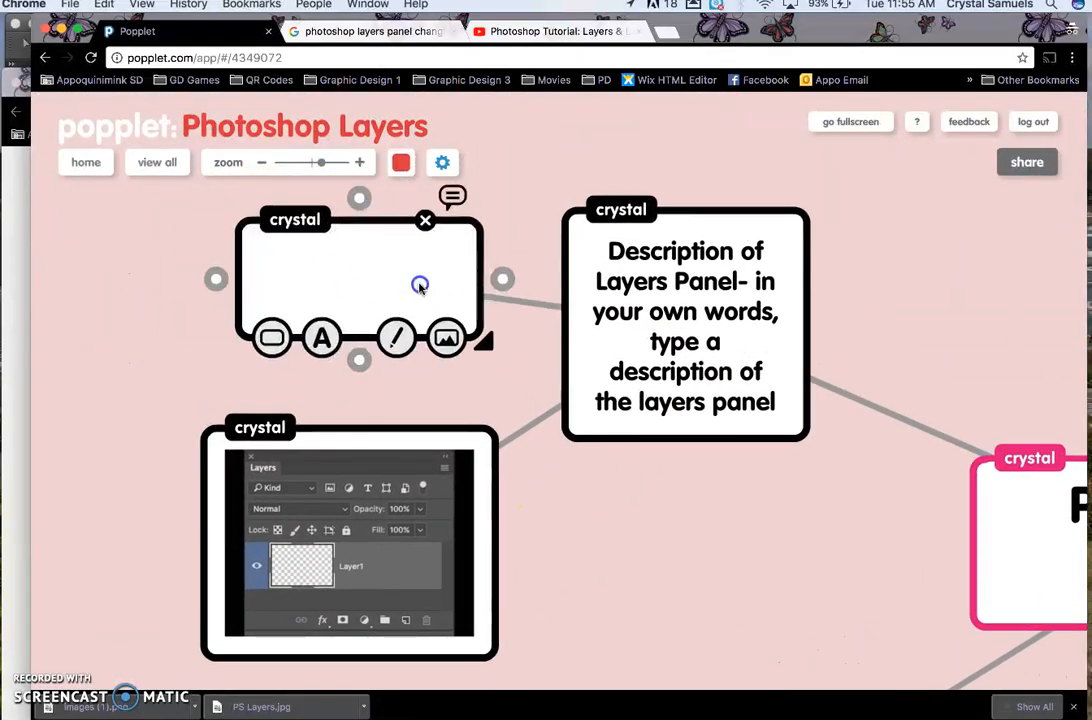
click(401, 278)
Embed the copied Photoshop layers YouTube video in the popple and shift the popples left
click(436, 333)
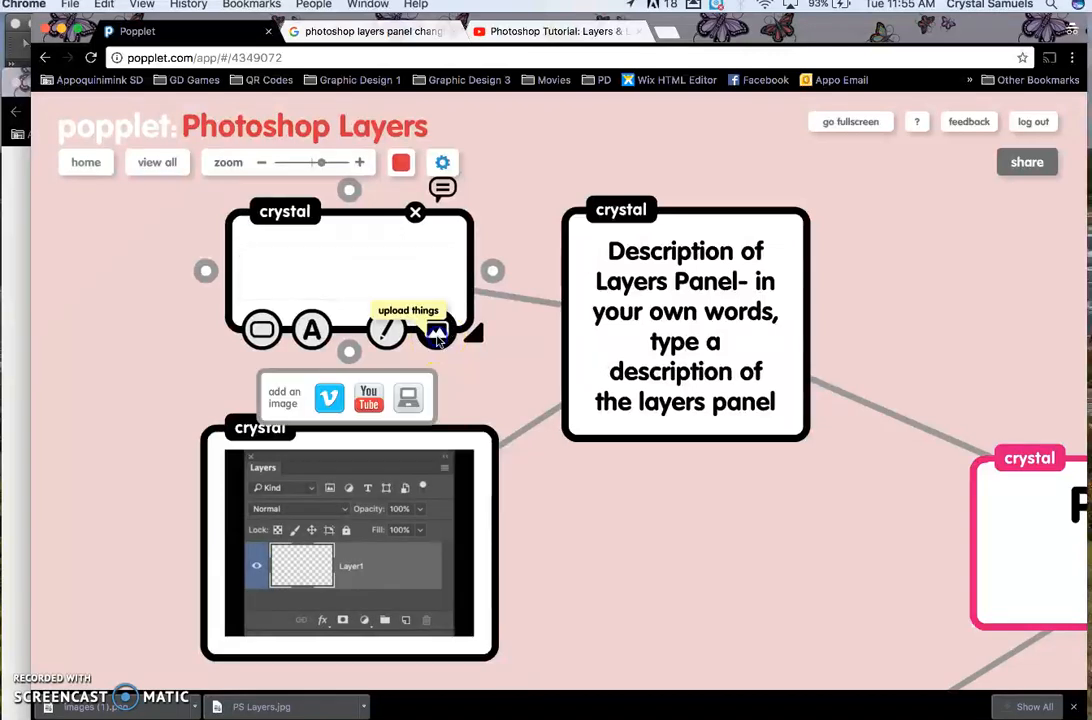
click(367, 395)
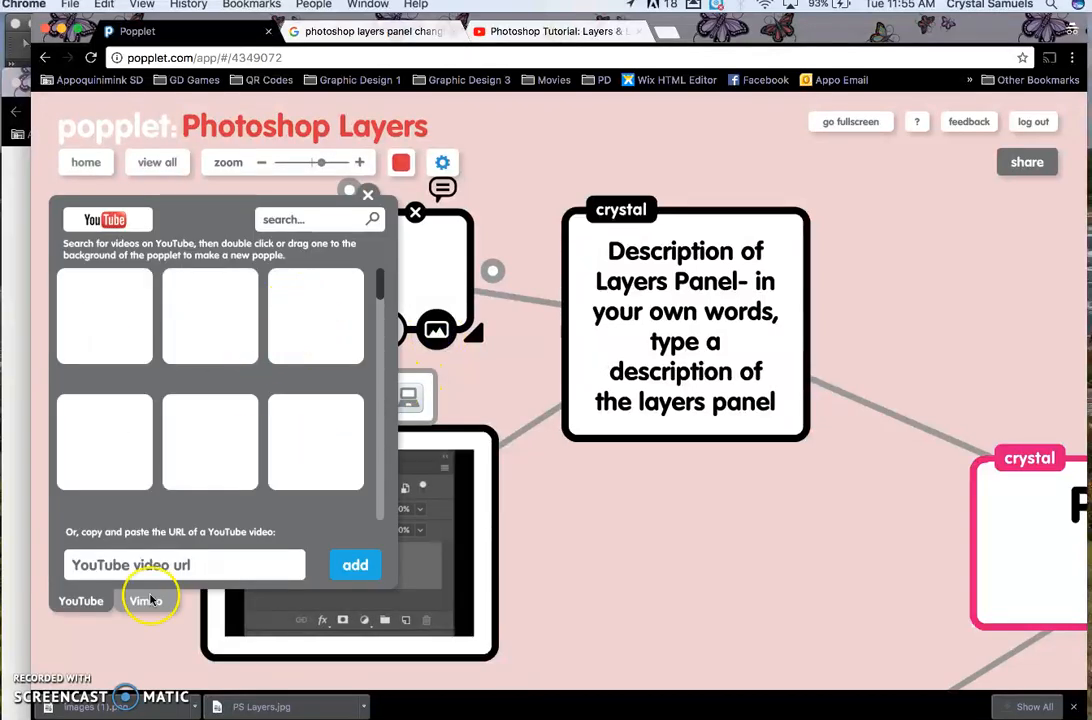
click(145, 562)
key(super+v)
click(354, 567)
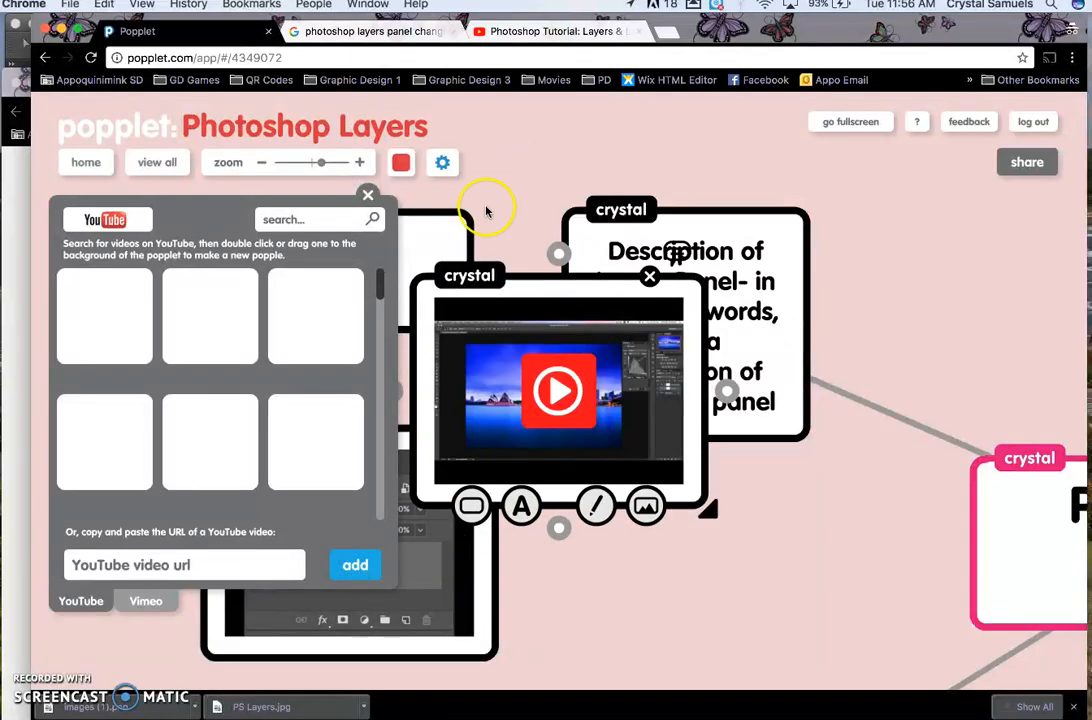
click(115, 568)
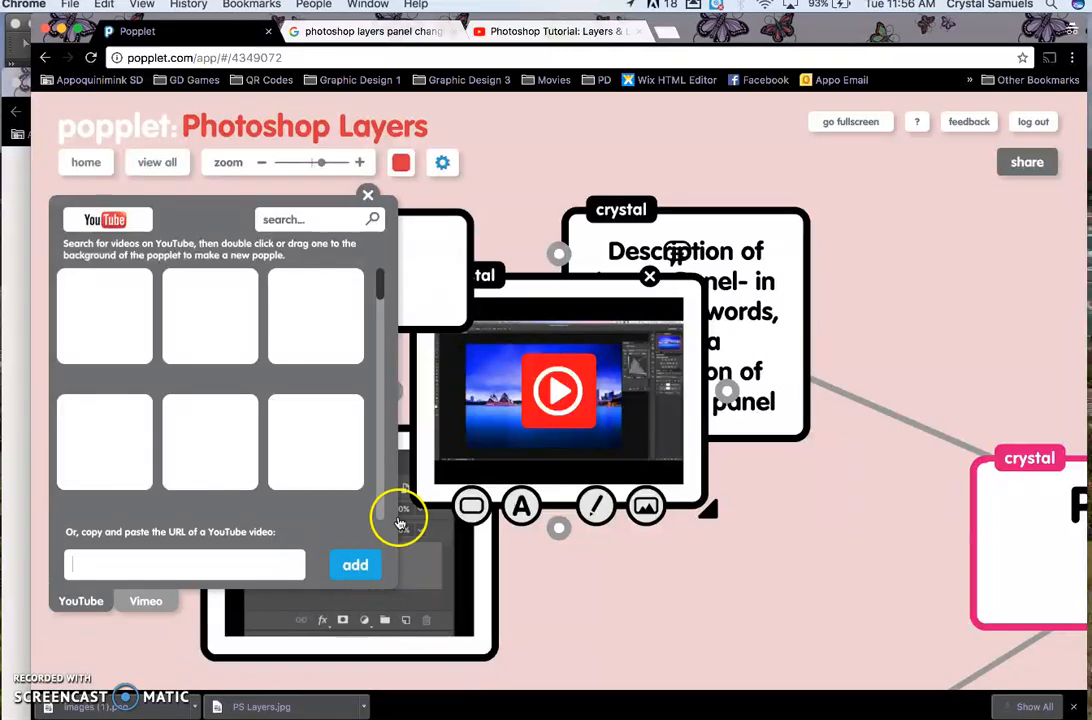
click(367, 197)
drag(341, 251, 207, 264)
drag(625, 422, 470, 327)
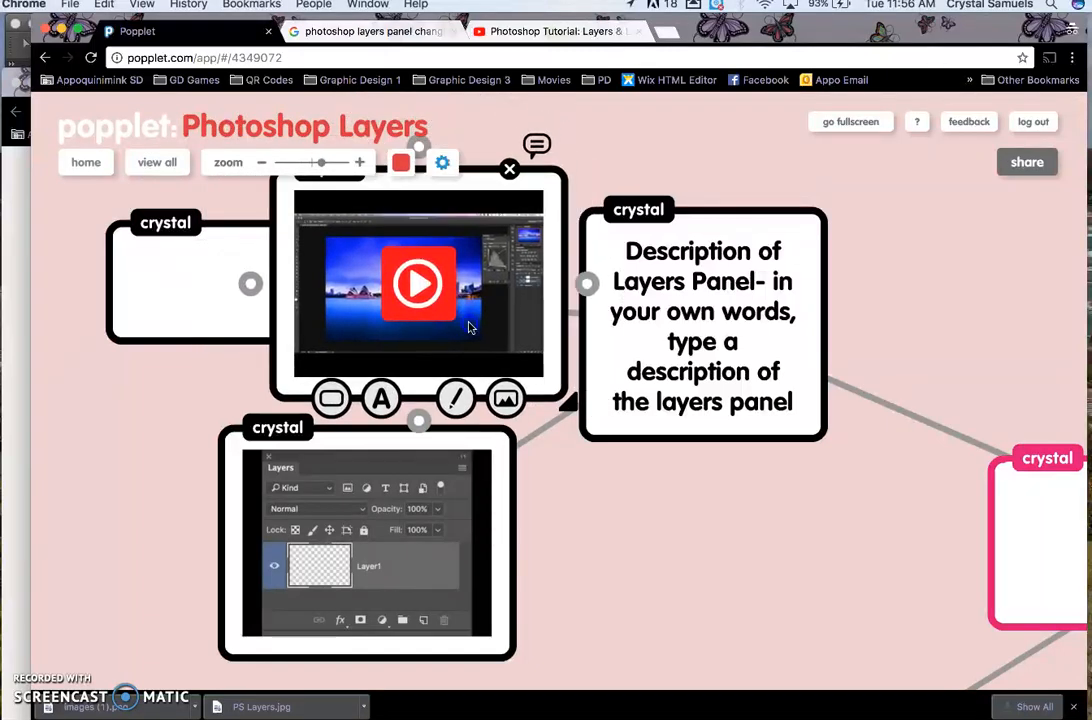
Delete the leftover empty popple behind the video
click(236, 293)
click(296, 225)
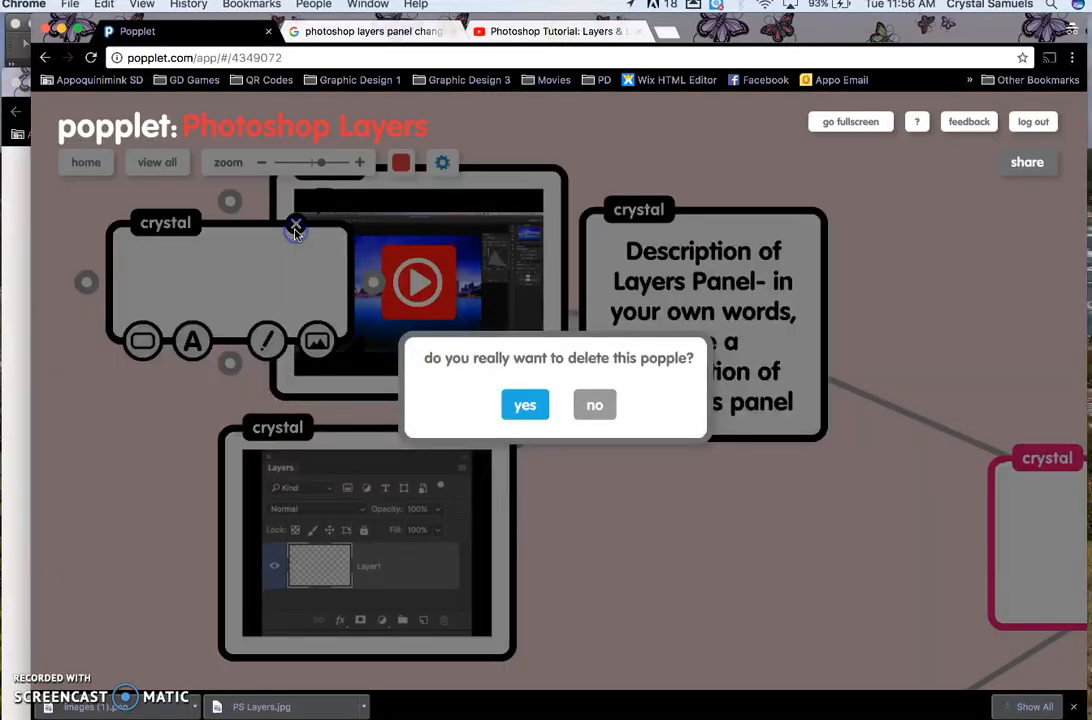
click(524, 407)
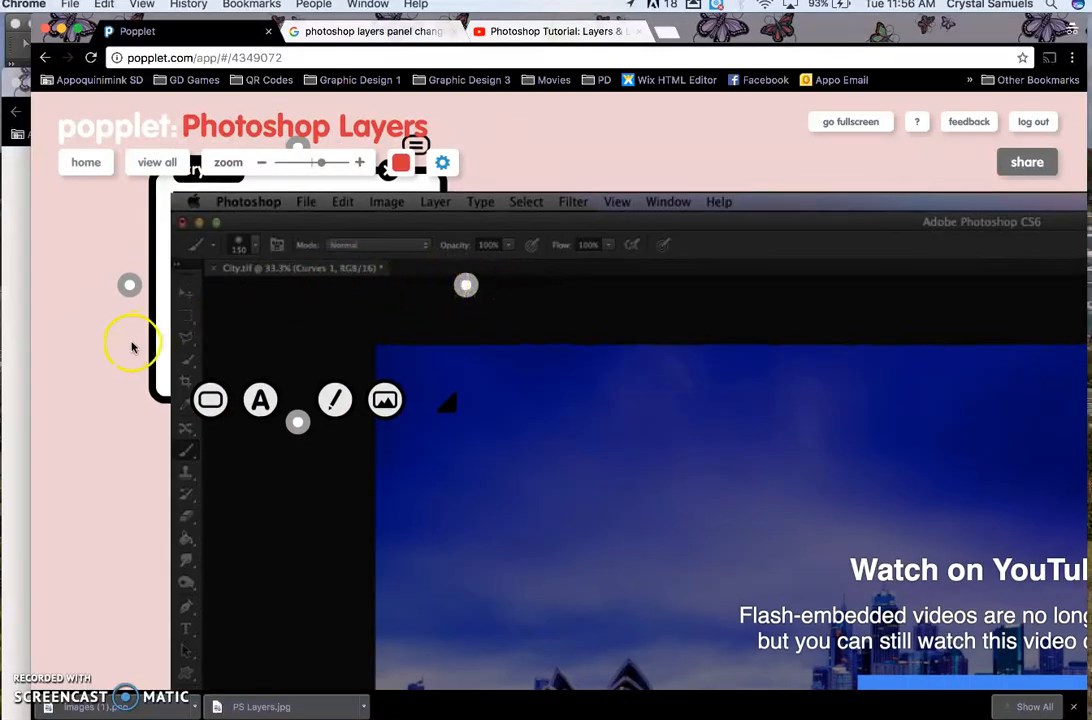
Close the enlarged player and link the video popple to the Description of Layers Panel popple
click(108, 404)
click(444, 279)
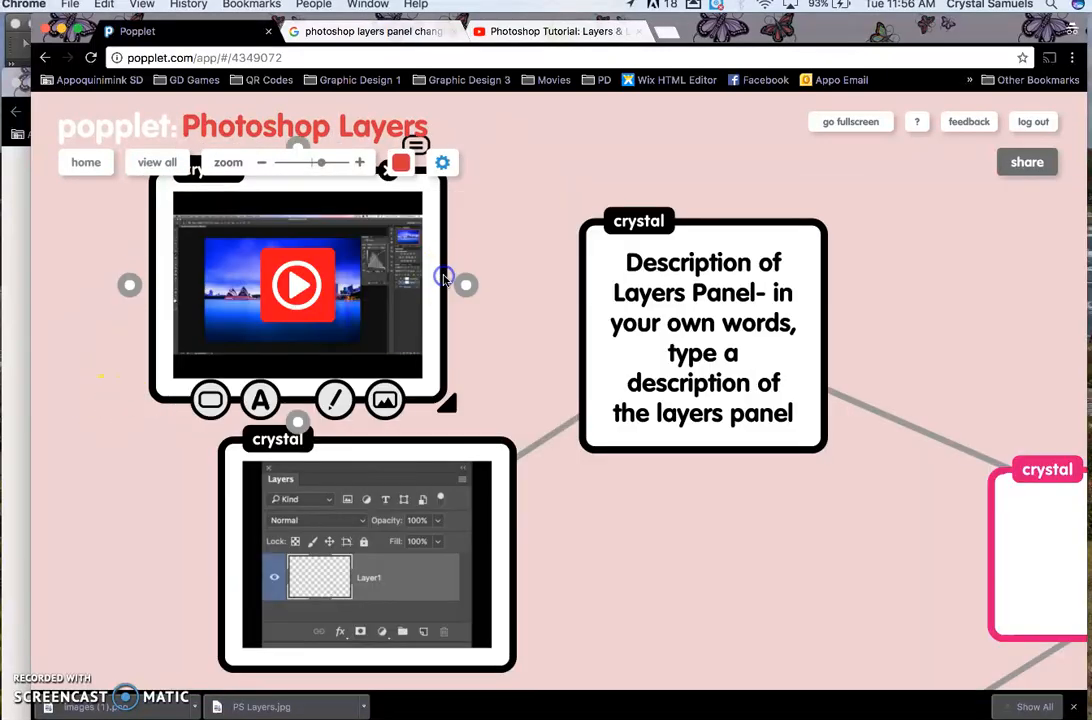
drag(466, 285, 583, 309)
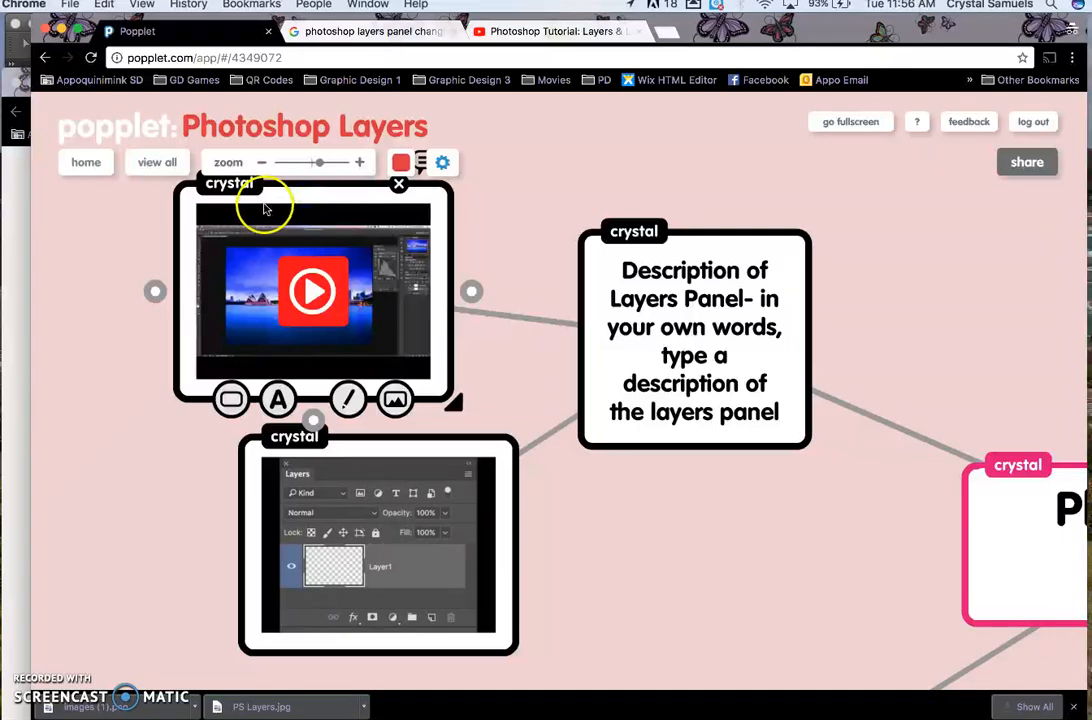
Caption the video popple 'Explain what is in this Youtube Video, and how it is helpful to Description of Layers' in small text, then move it up-right
click(276, 400)
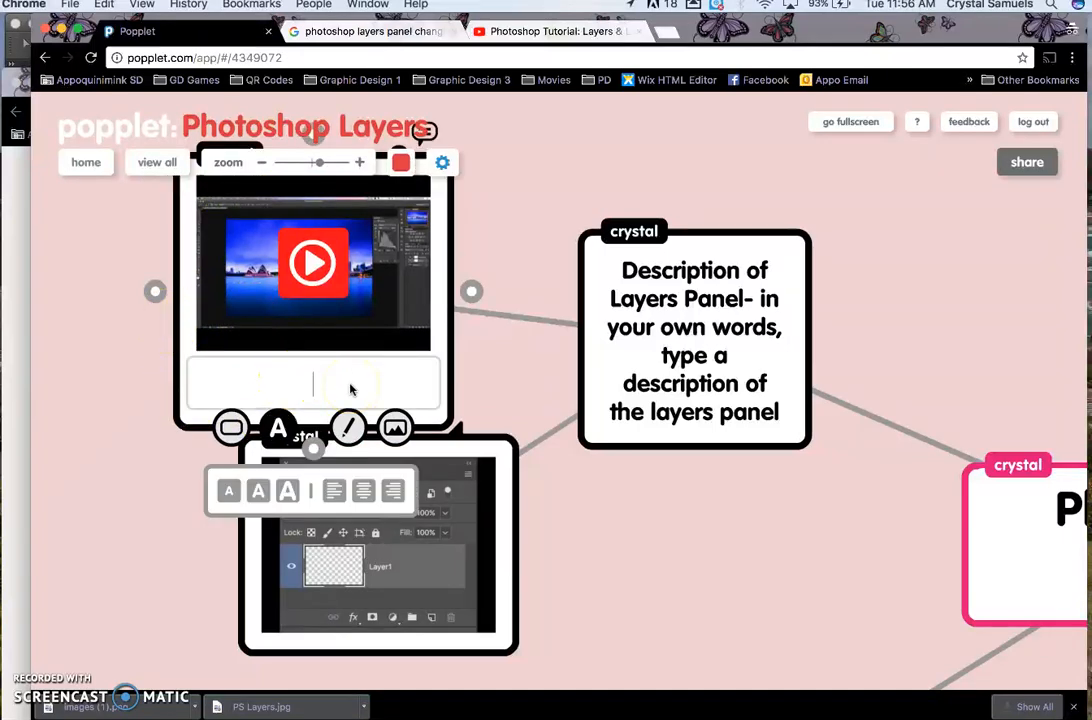
text(Explain what is in this)
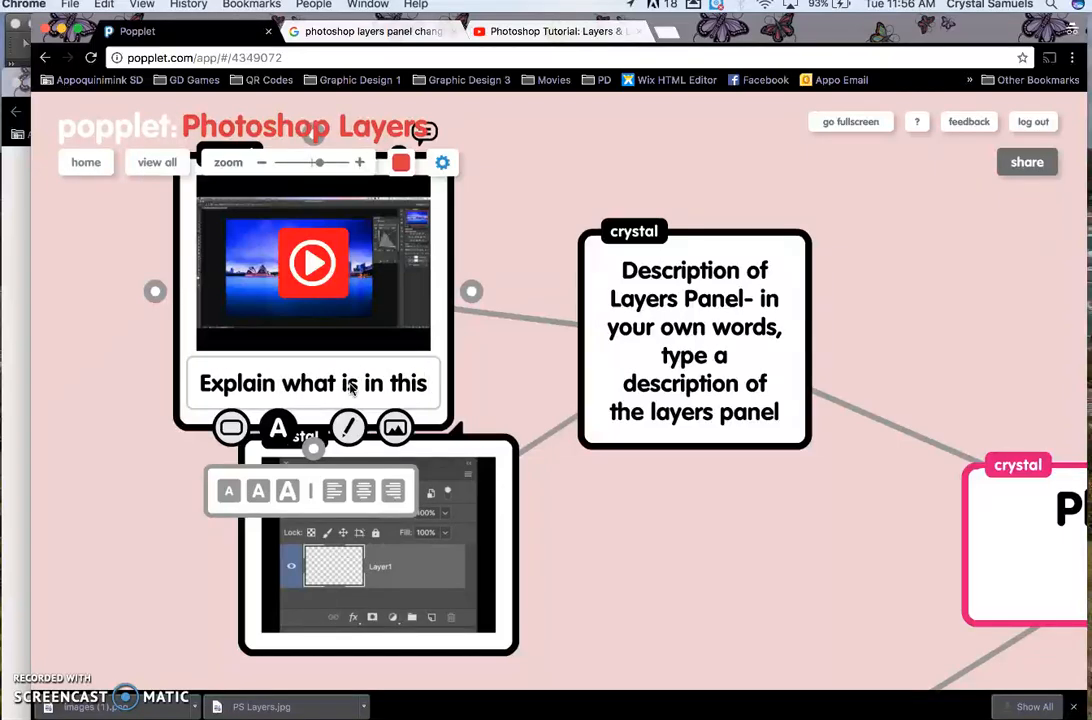
text( Youtube)
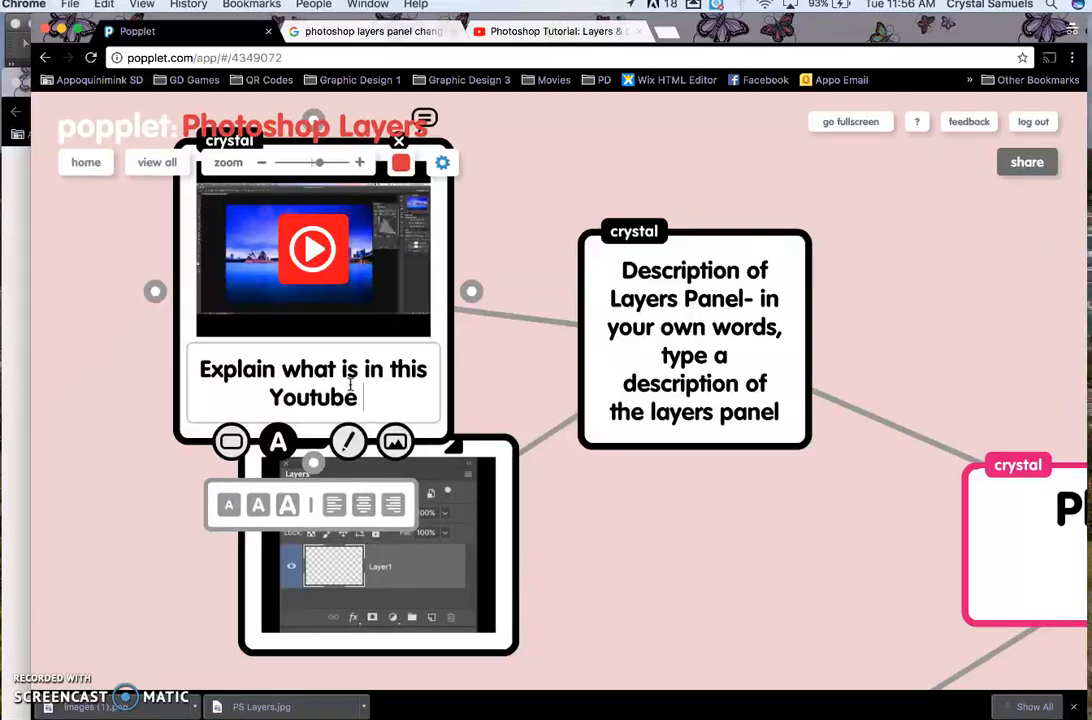
text( Video)
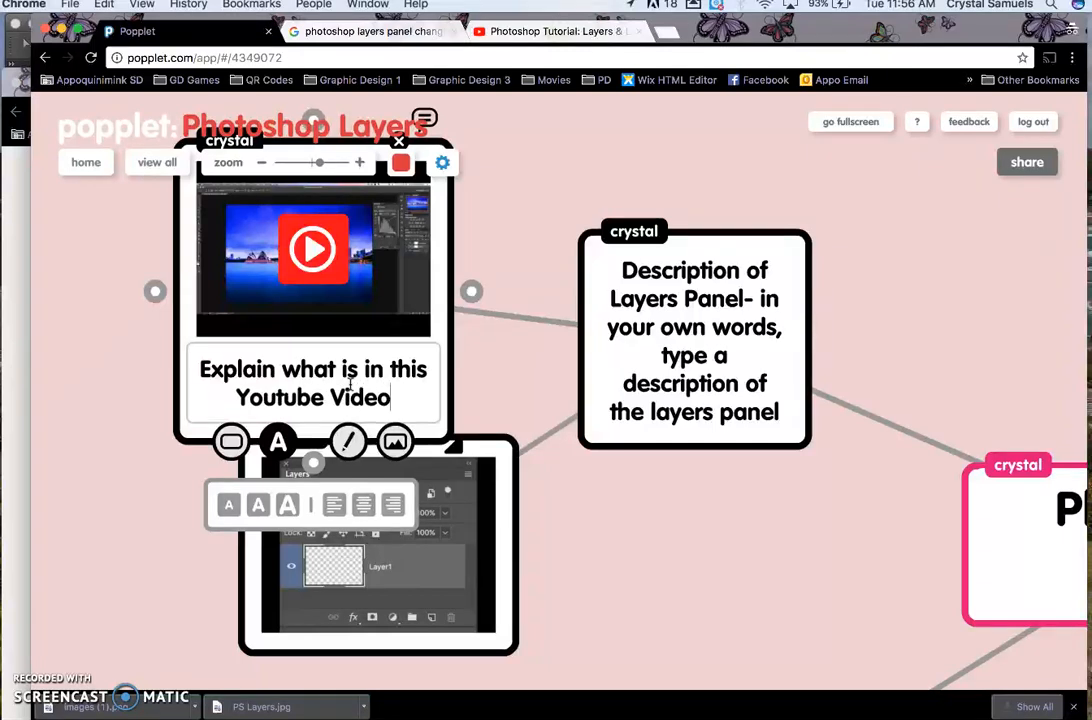
text(, and how i)
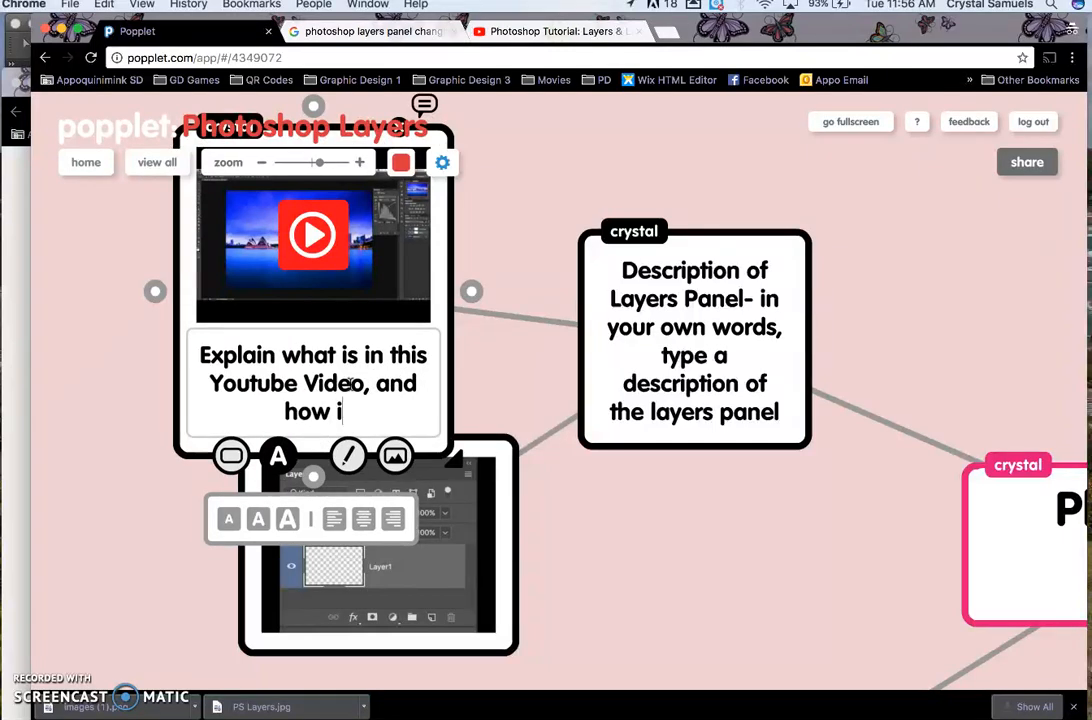
text(t is helpf)
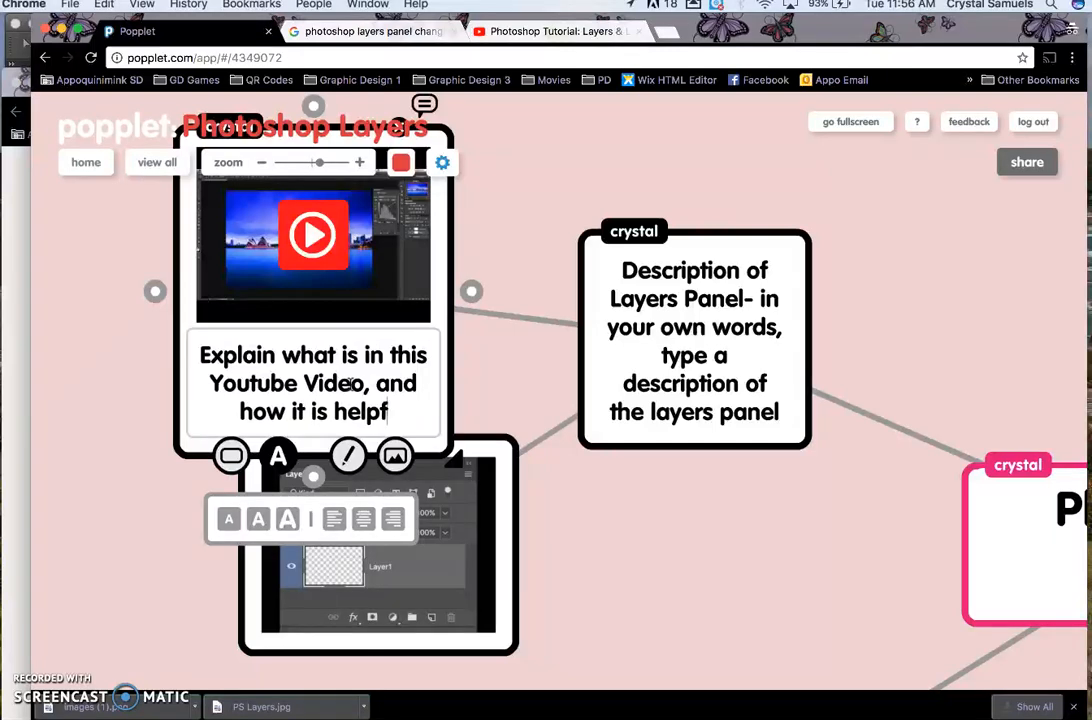
text(ul to)
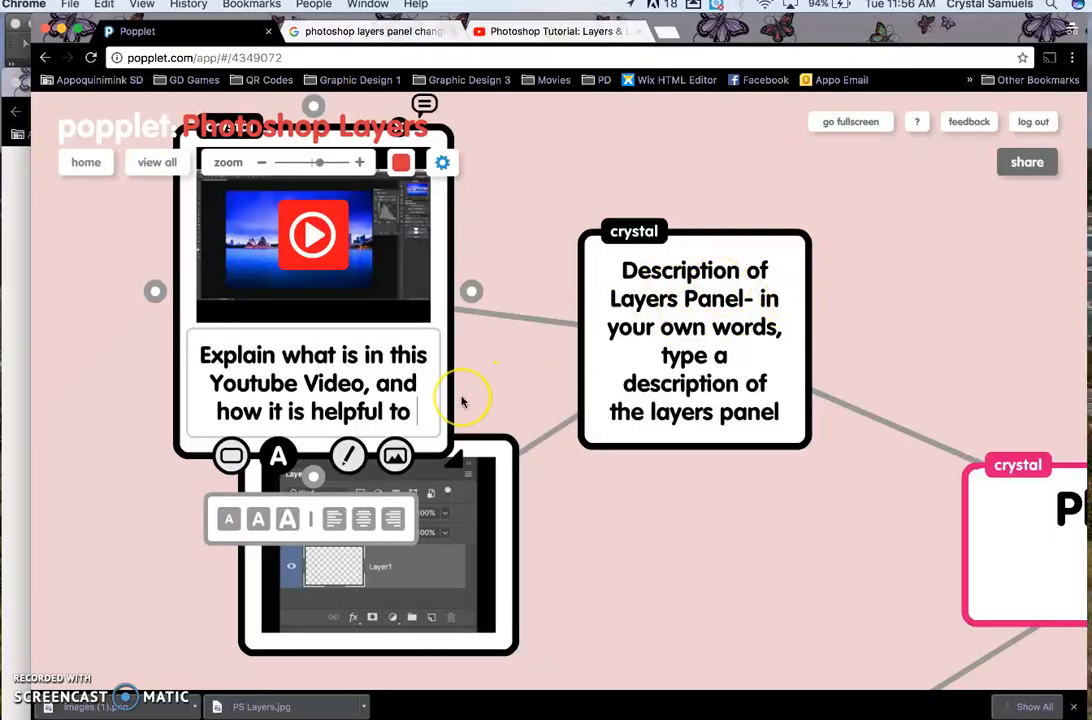
text( Descript)
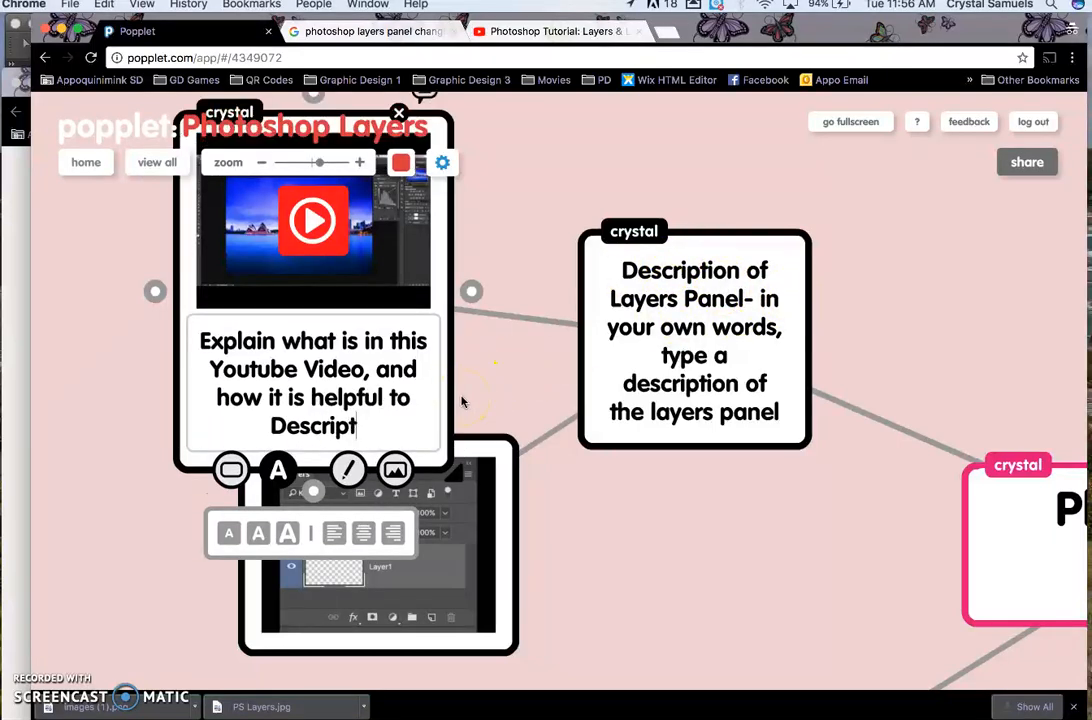
text(ion of Layers)
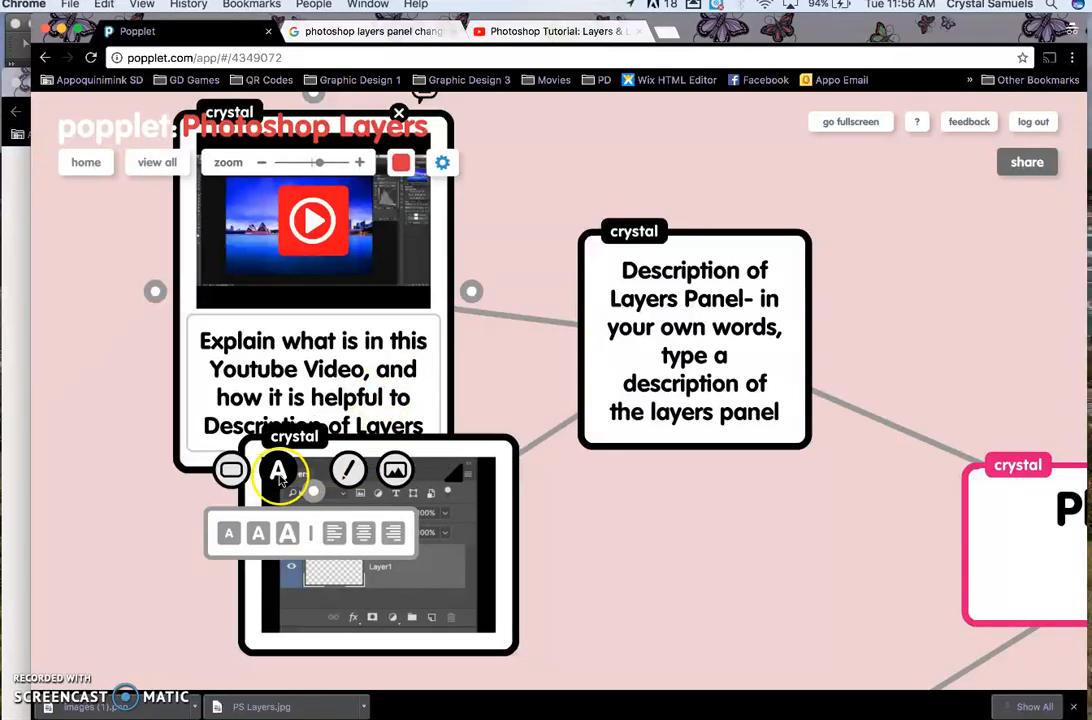
click(231, 540)
click(478, 408)
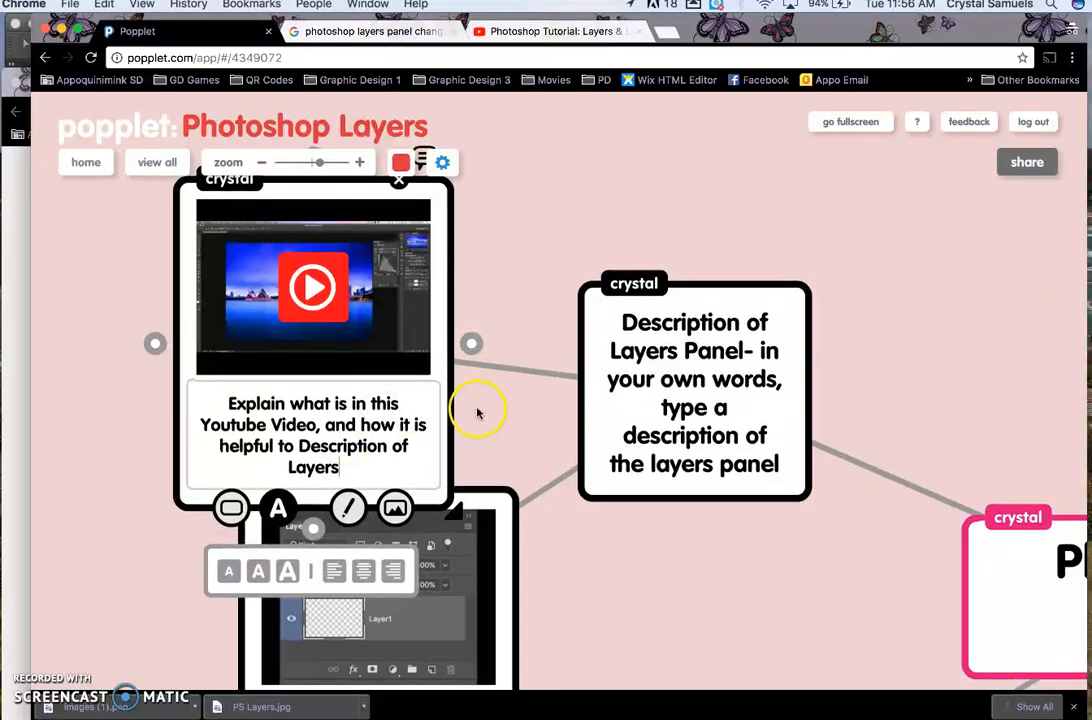
click(181, 358)
drag(181, 358, 275, 301)
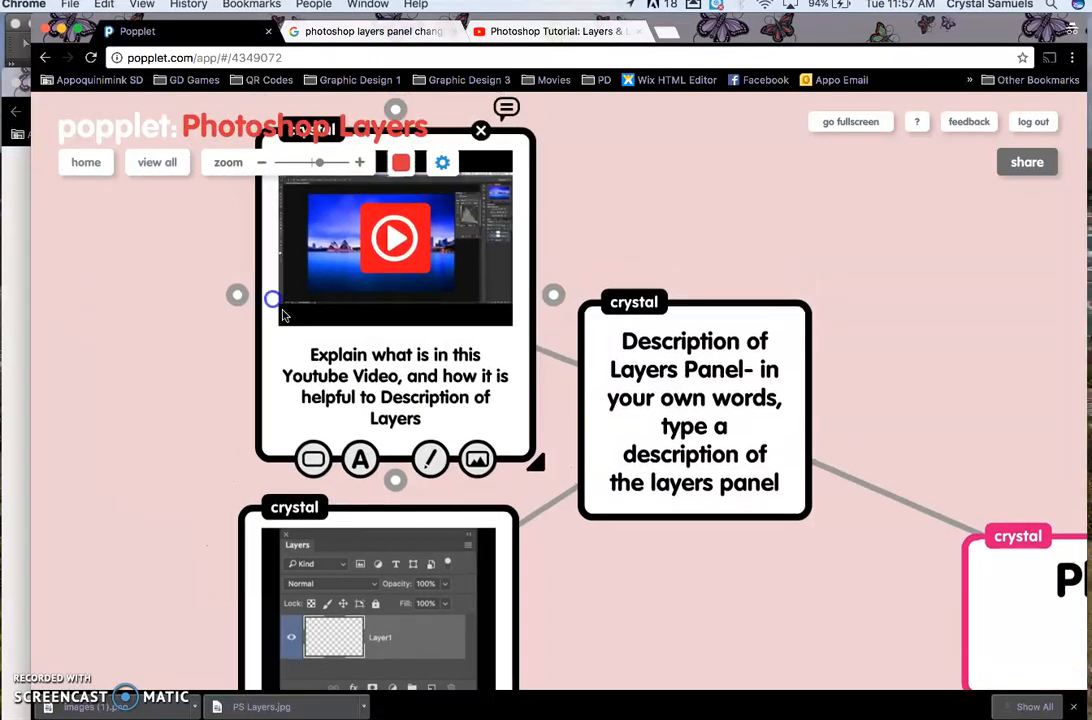
Zoom out and back in, then centre the Photoshop Layers map on the board
drag(314, 160, 290, 165)
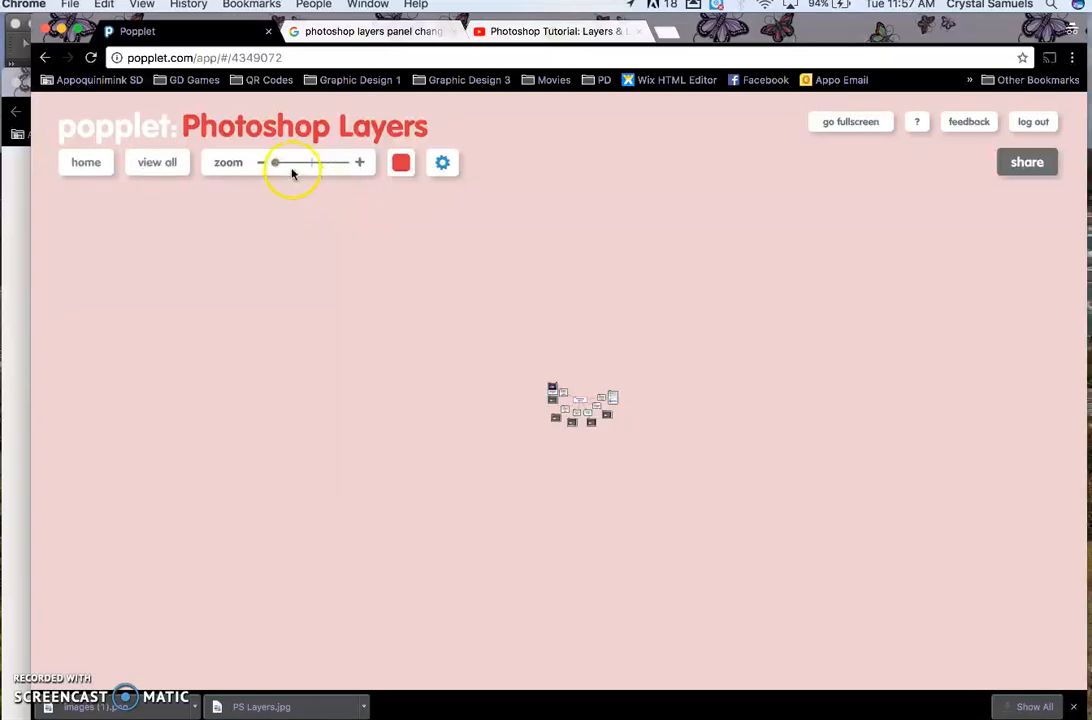
drag(285, 167, 294, 163)
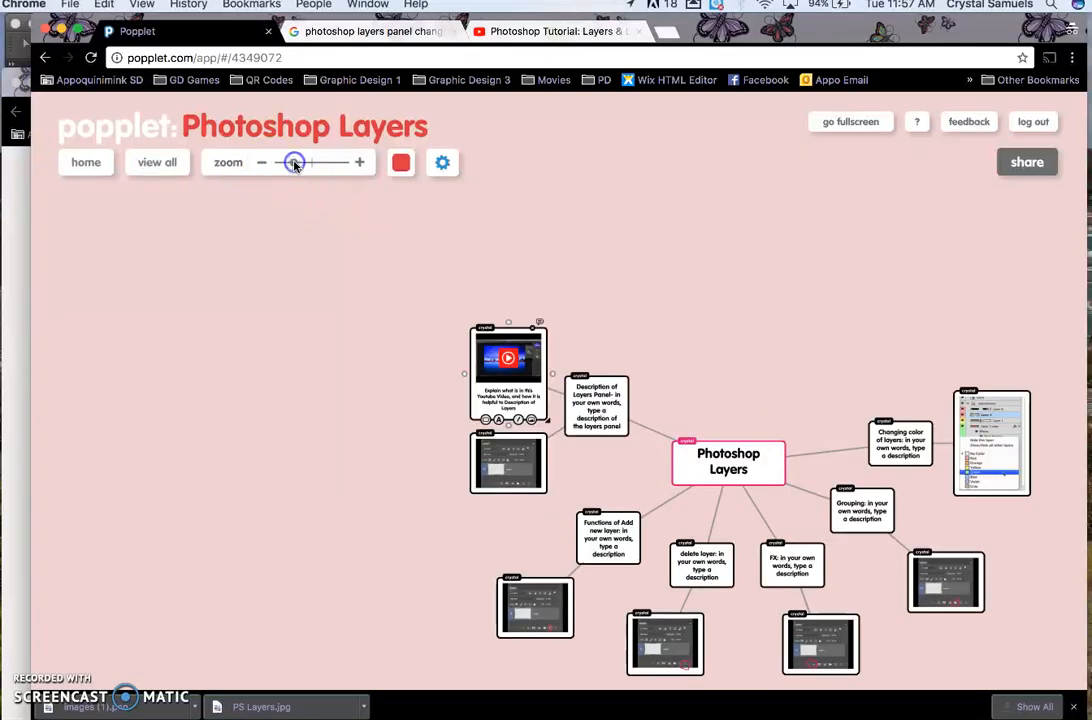
drag(858, 331, 585, 236)
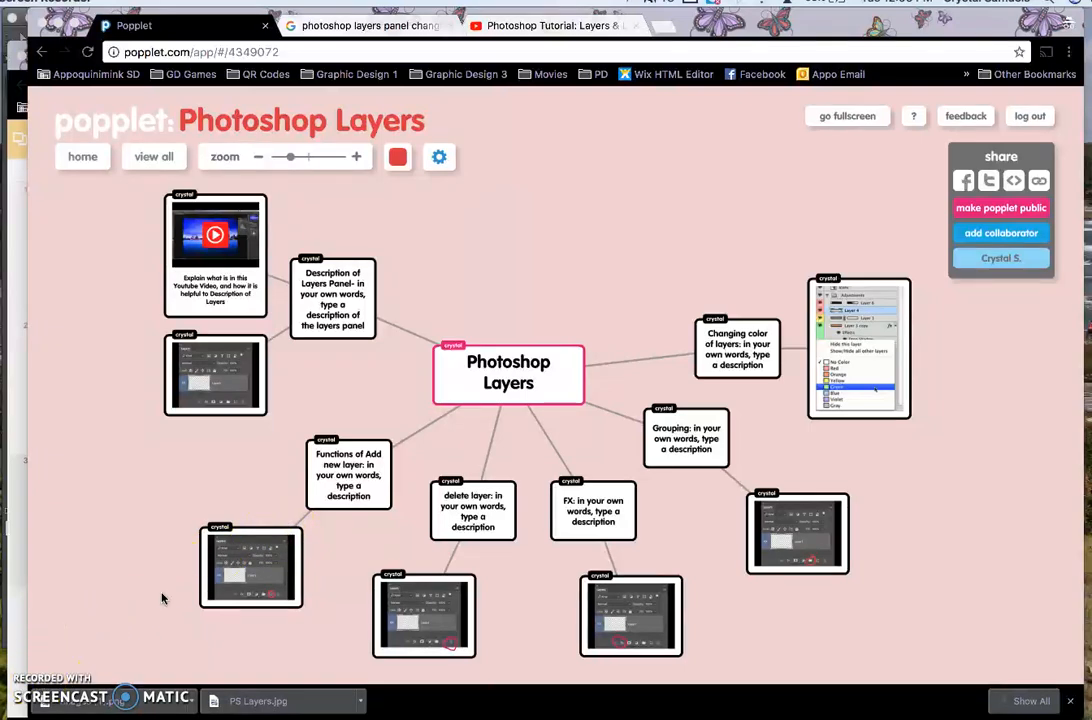
Select all popples, confirm public sharing of the popplet, and select its share link for copying
drag(152, 180, 928, 676)
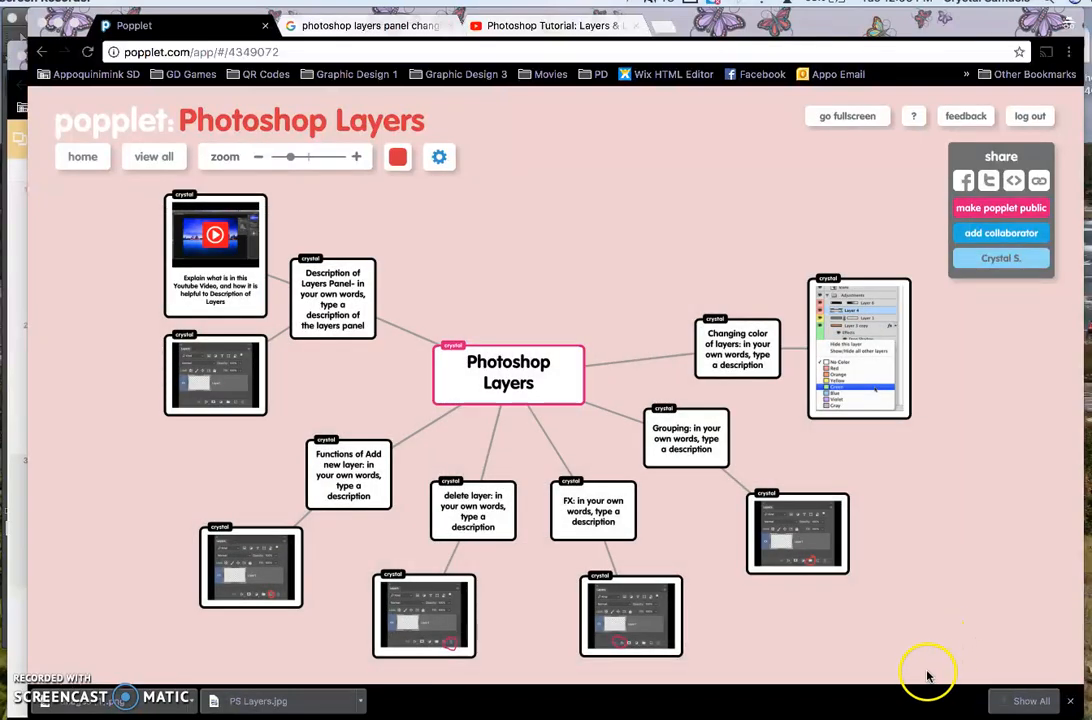
click(1014, 160)
click(1014, 159)
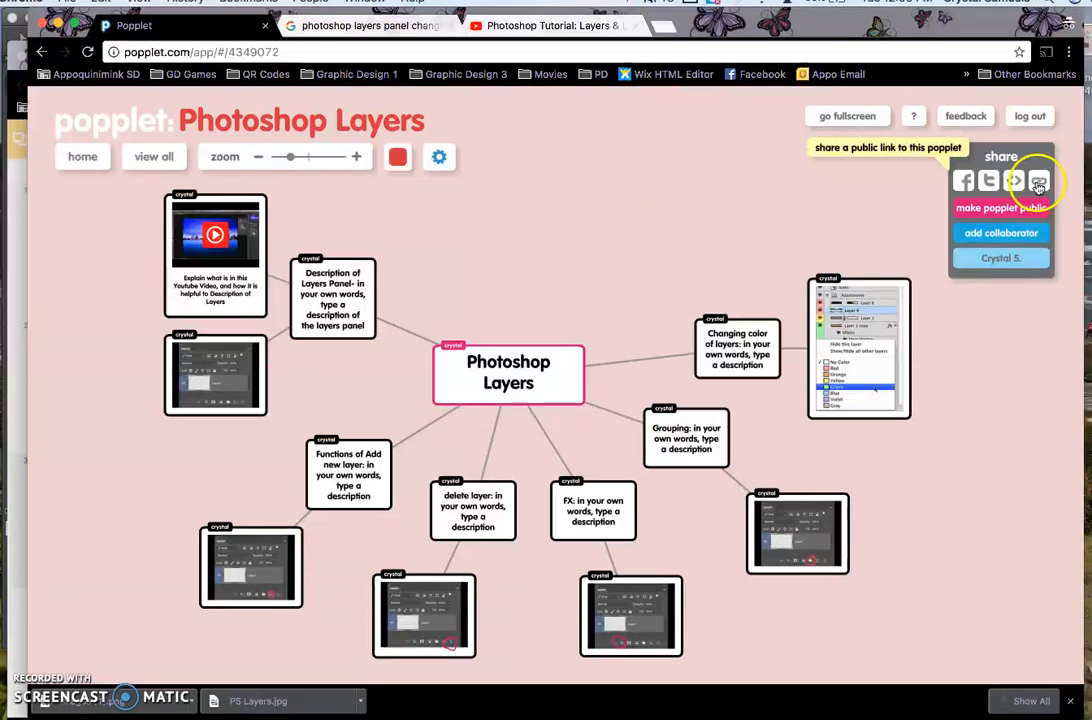
click(1039, 182)
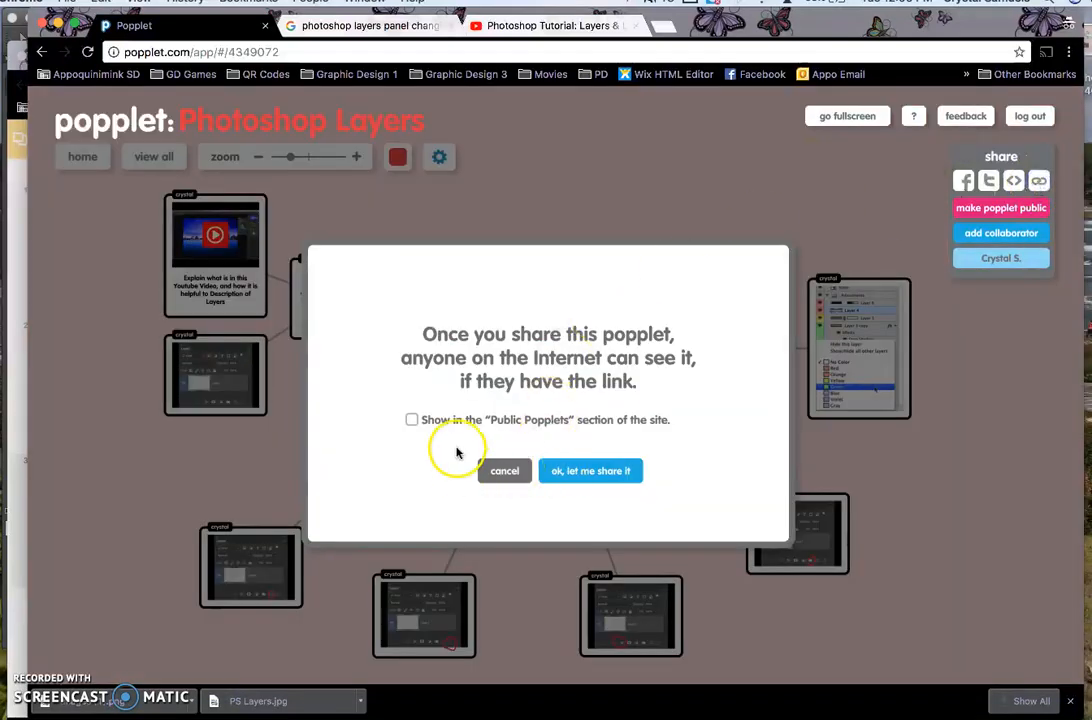
click(605, 468)
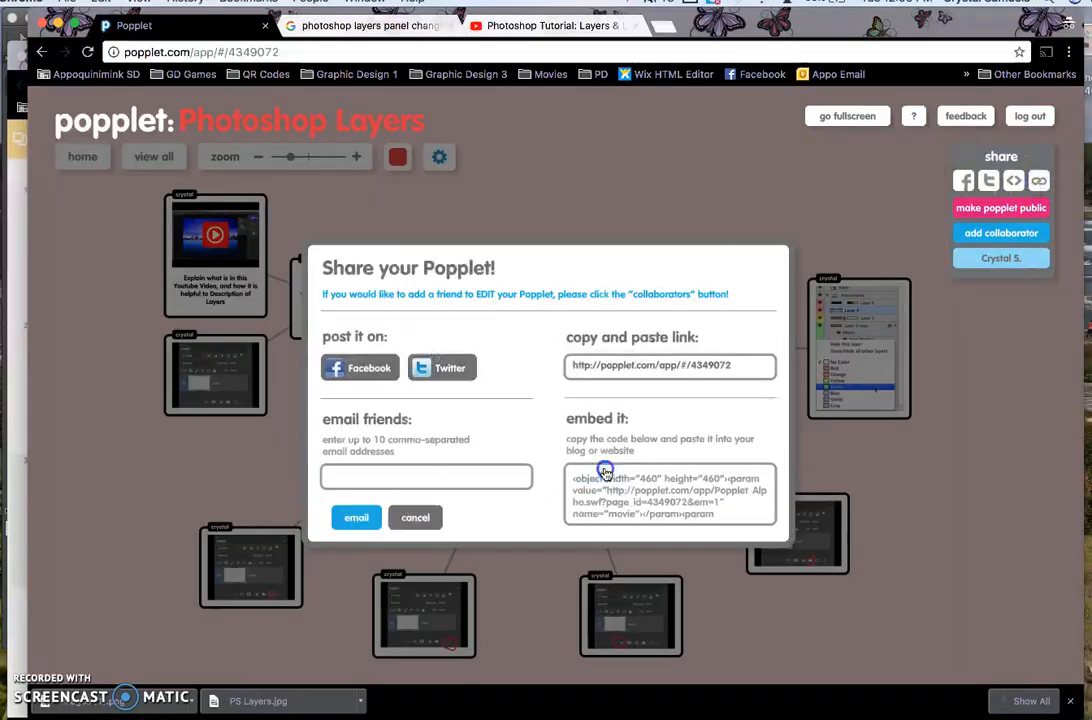
click(632, 365)
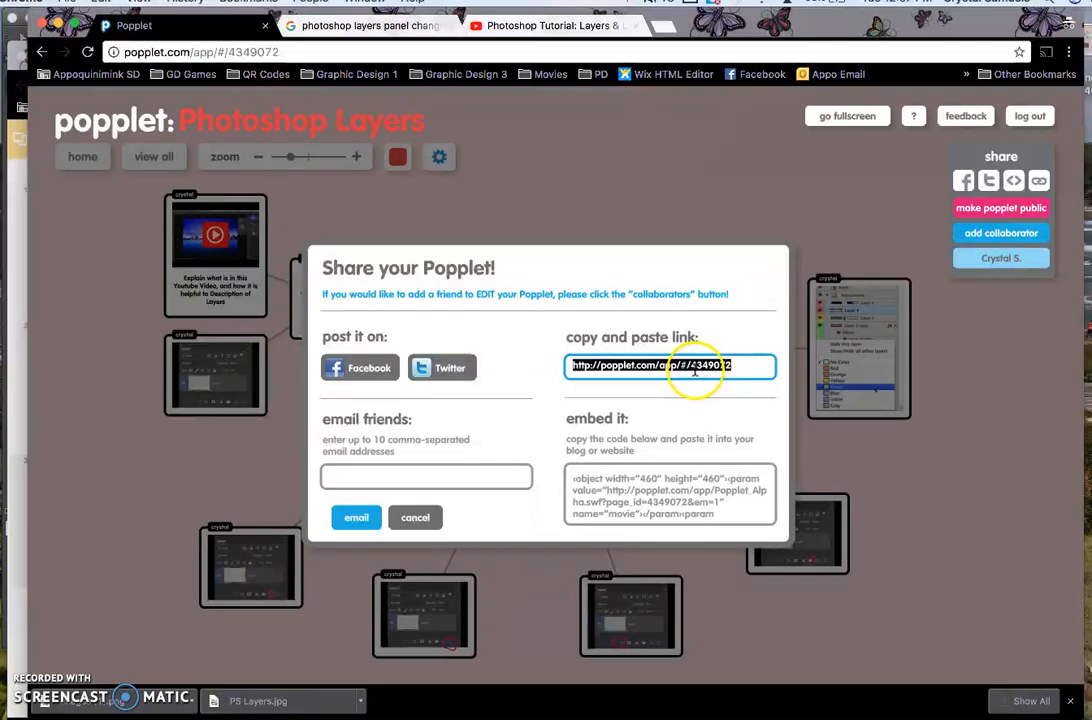
click(17, 240)
Upload the Popplet screenshot file and shrink it into the blue Popplet box on slide 3
click(716, 409)
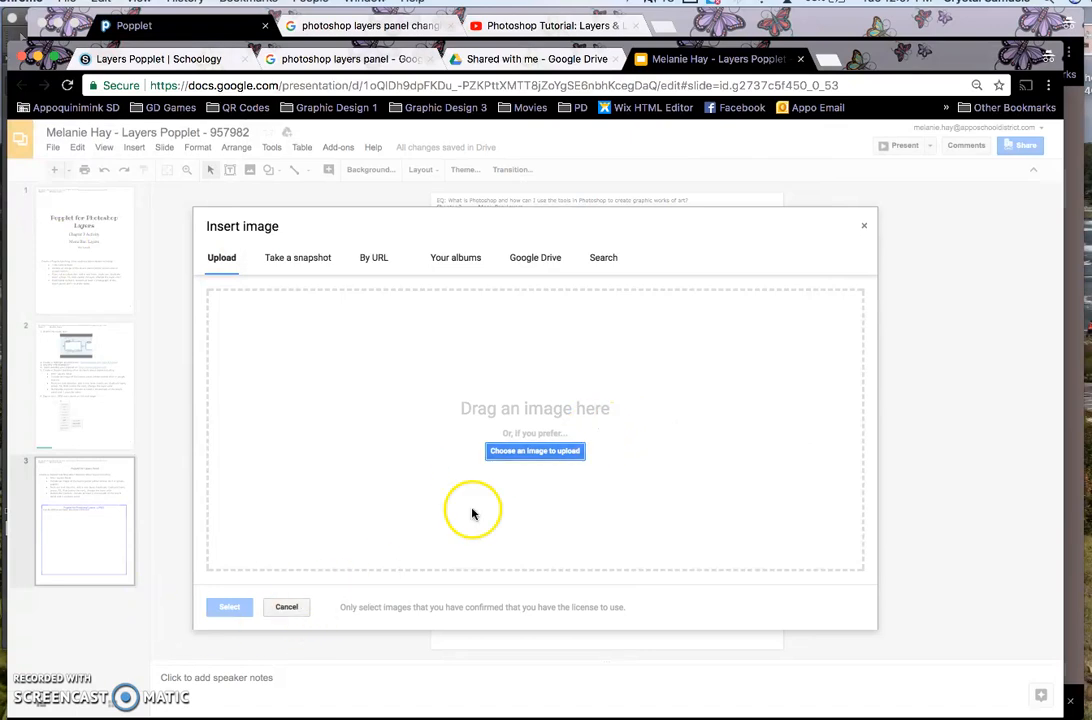
click(521, 451)
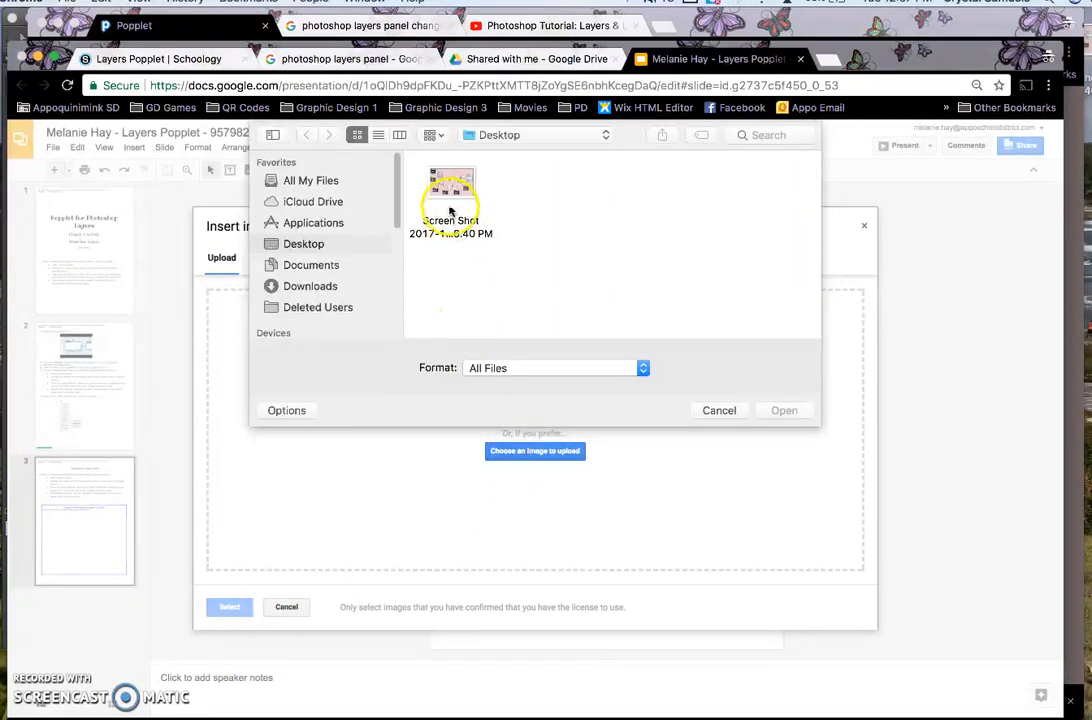
click(450, 183)
click(785, 411)
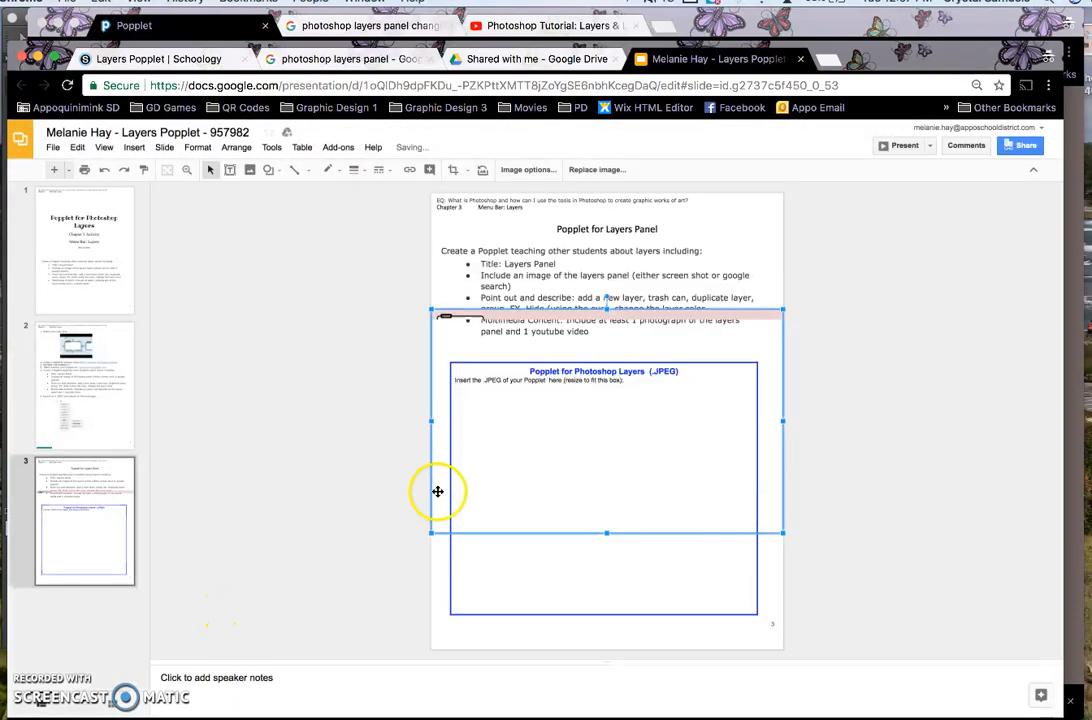
drag(784, 310, 602, 429)
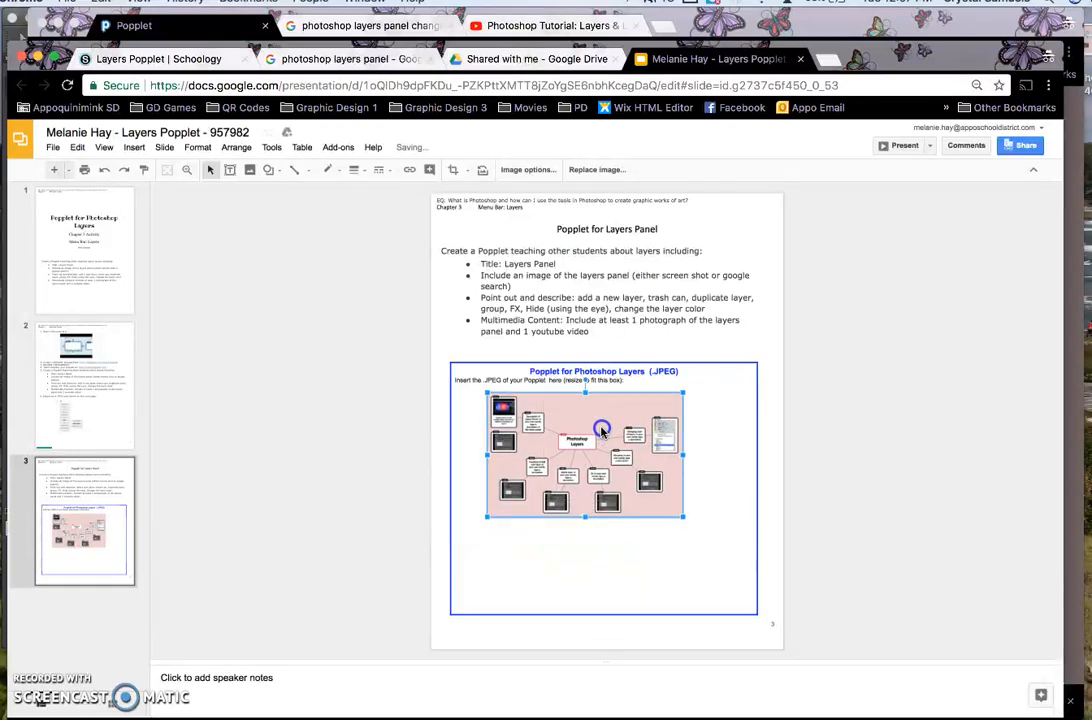
click(510, 548)
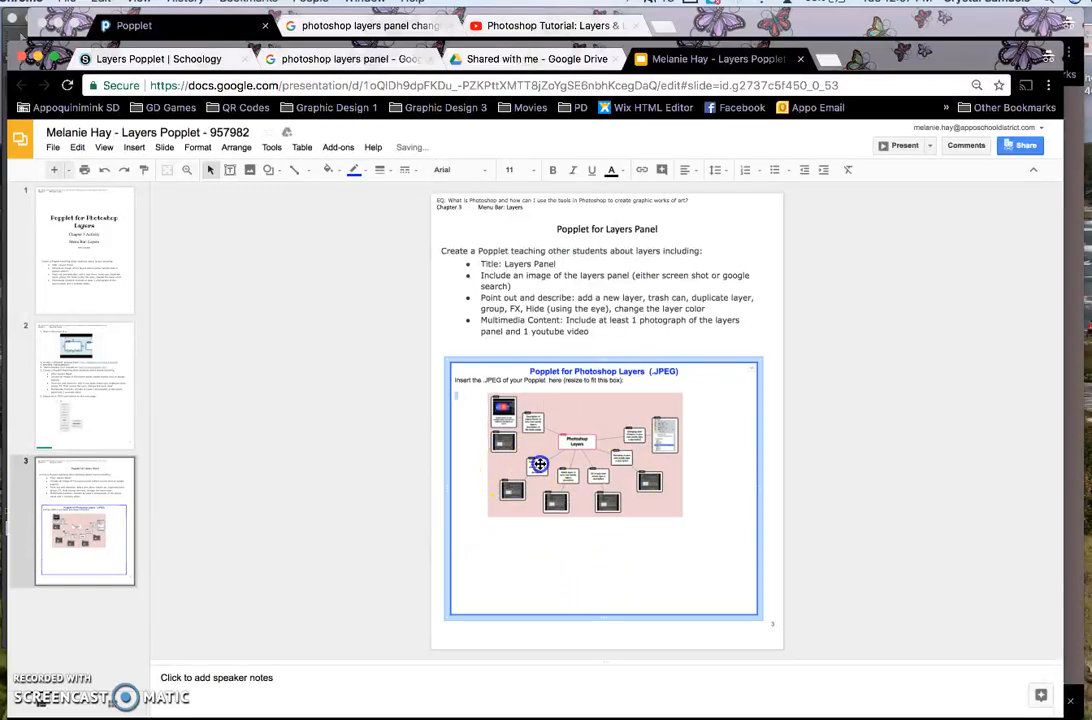
Move the screenshot under the link, enlarge it to fill the box, and open the Popplet link
drag(539, 464, 538, 541)
click(484, 400)
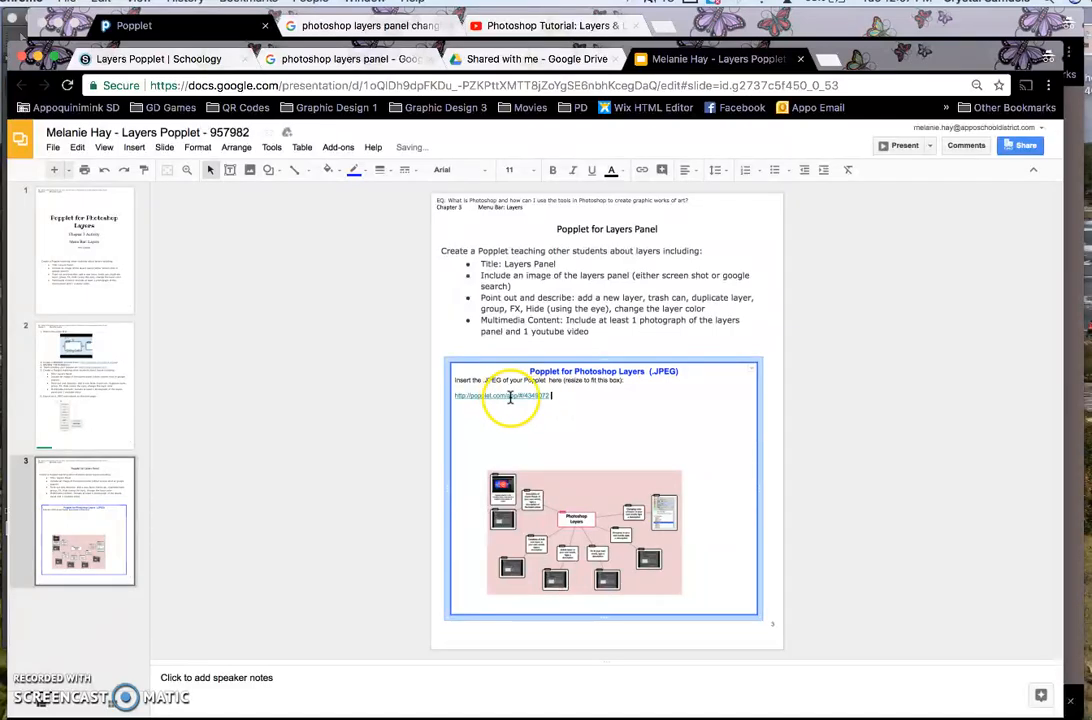
drag(559, 550, 535, 491)
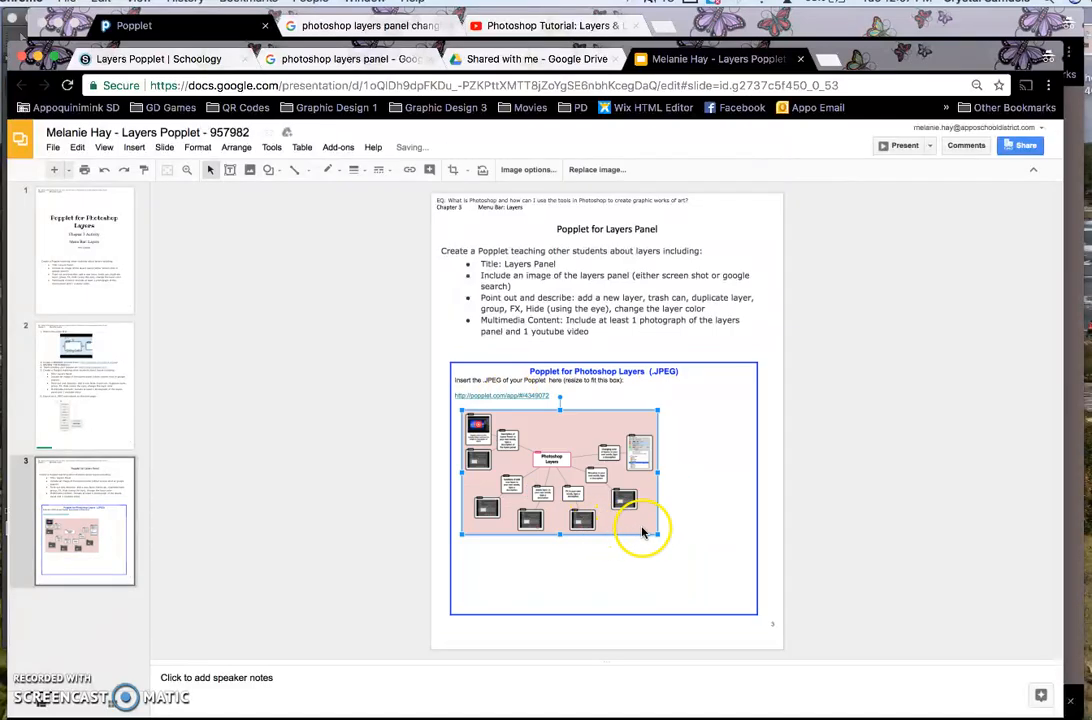
drag(655, 534, 716, 594)
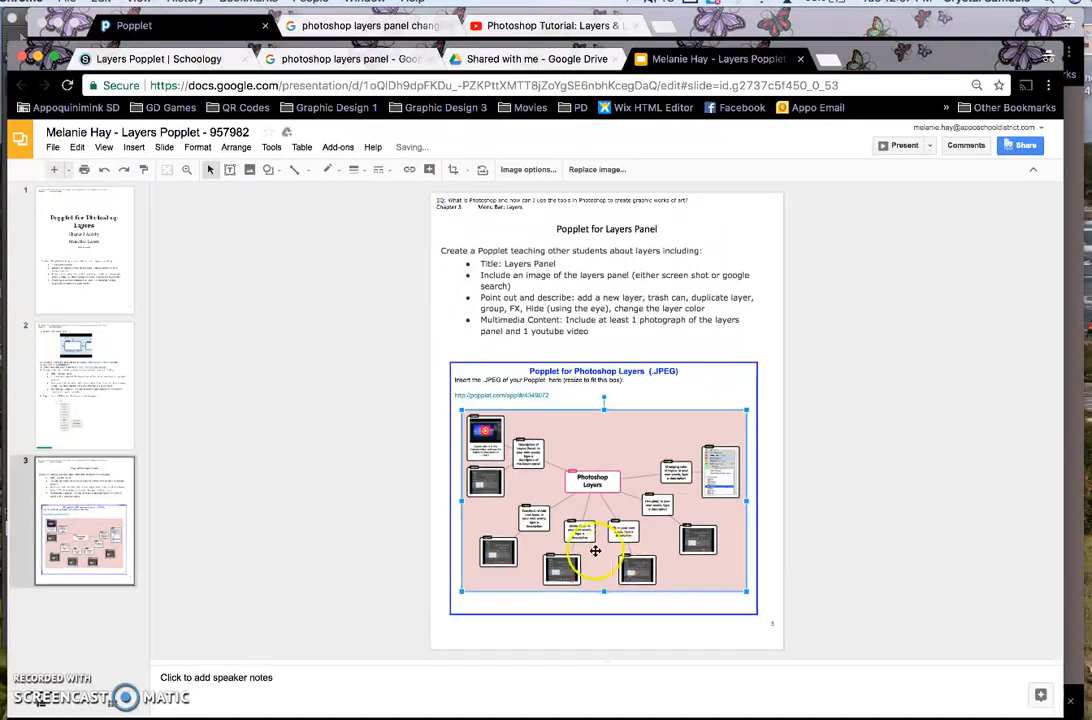
click(502, 396)
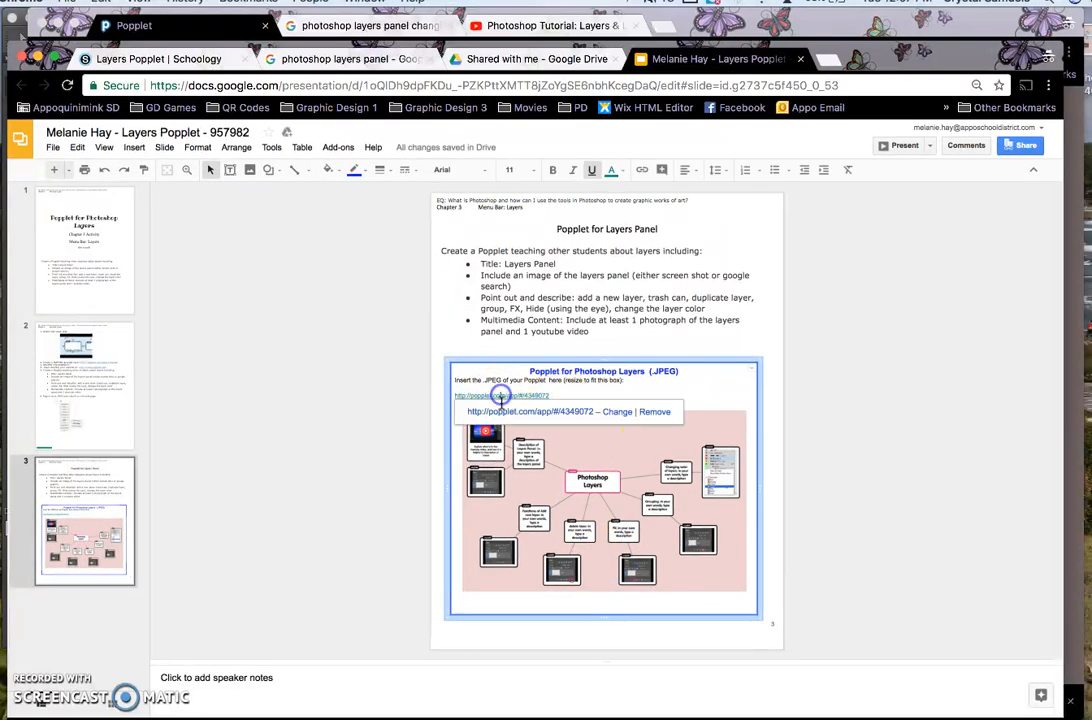
click(507, 413)
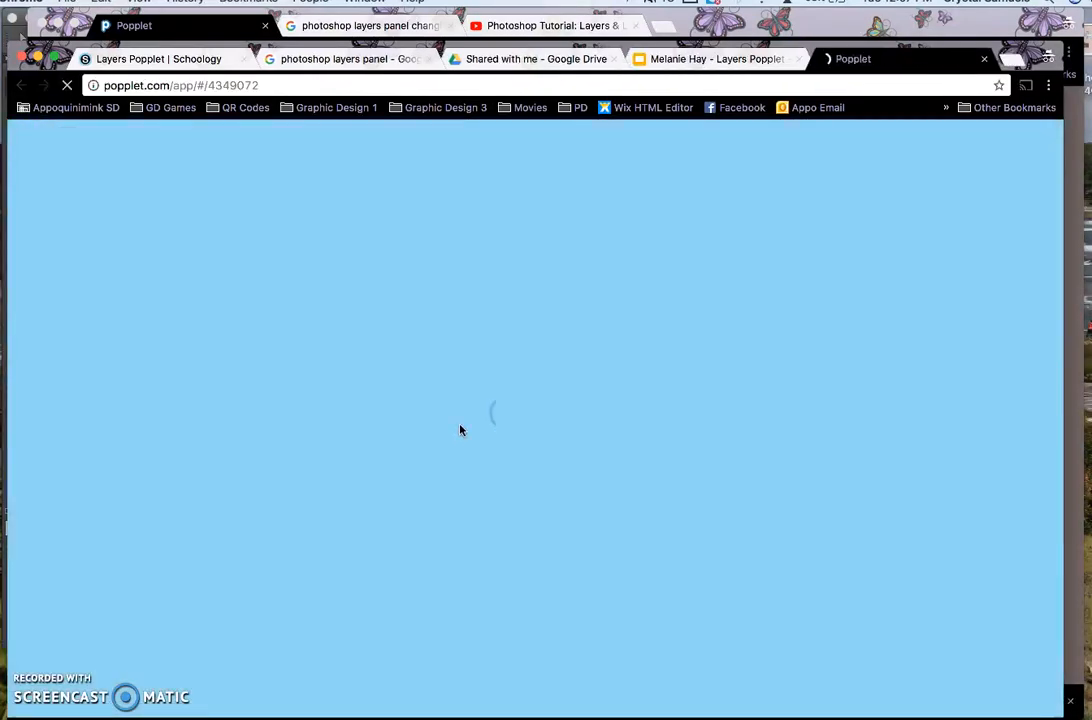